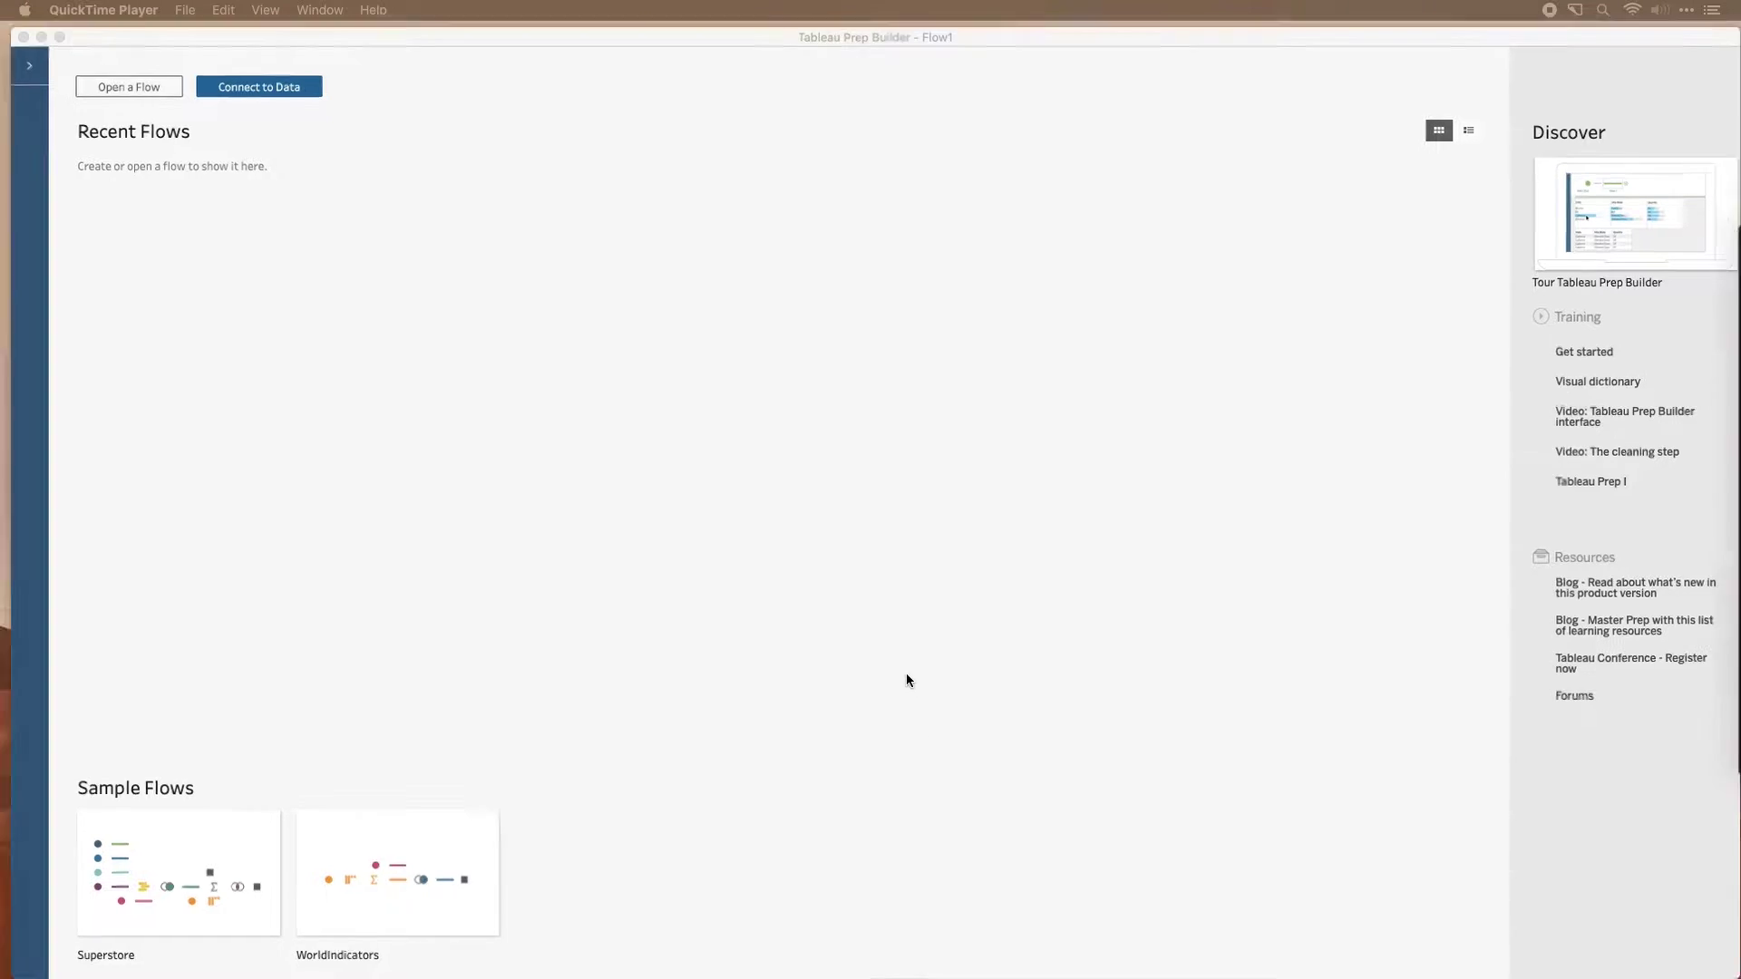
- Check the course outline note, then bring up Tableau Prep's list of data connectors
key("ctrl+Up")
left_click(805, 335)
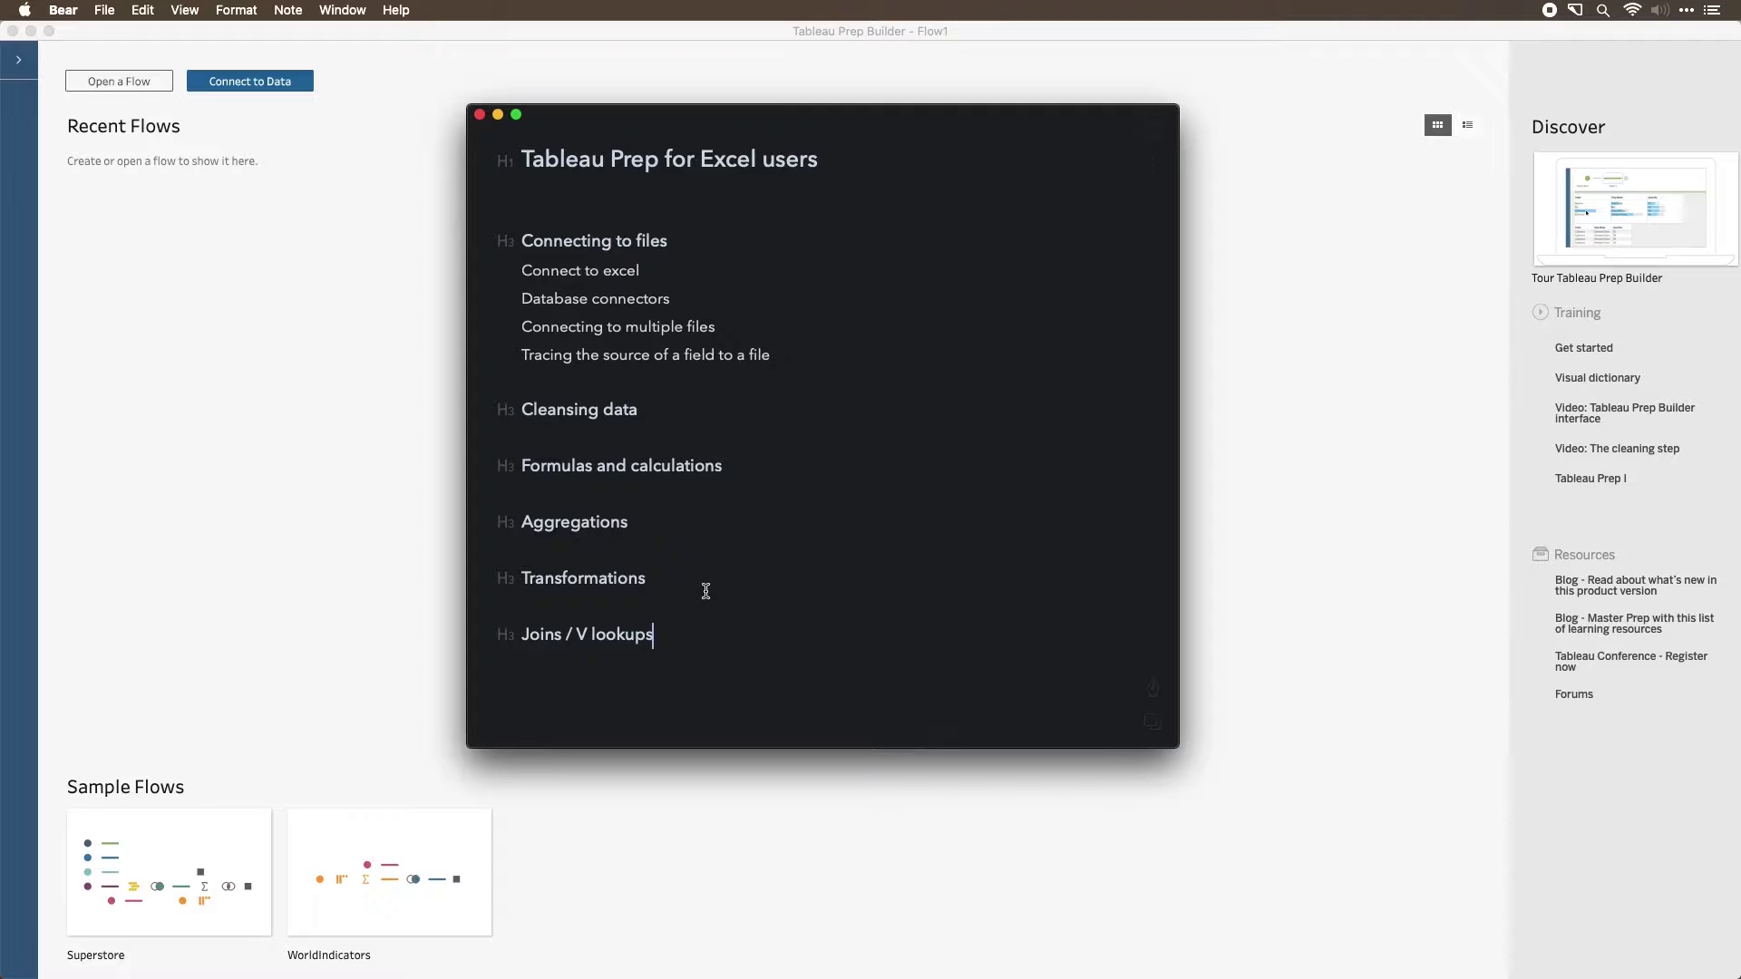
left_click(497, 115)
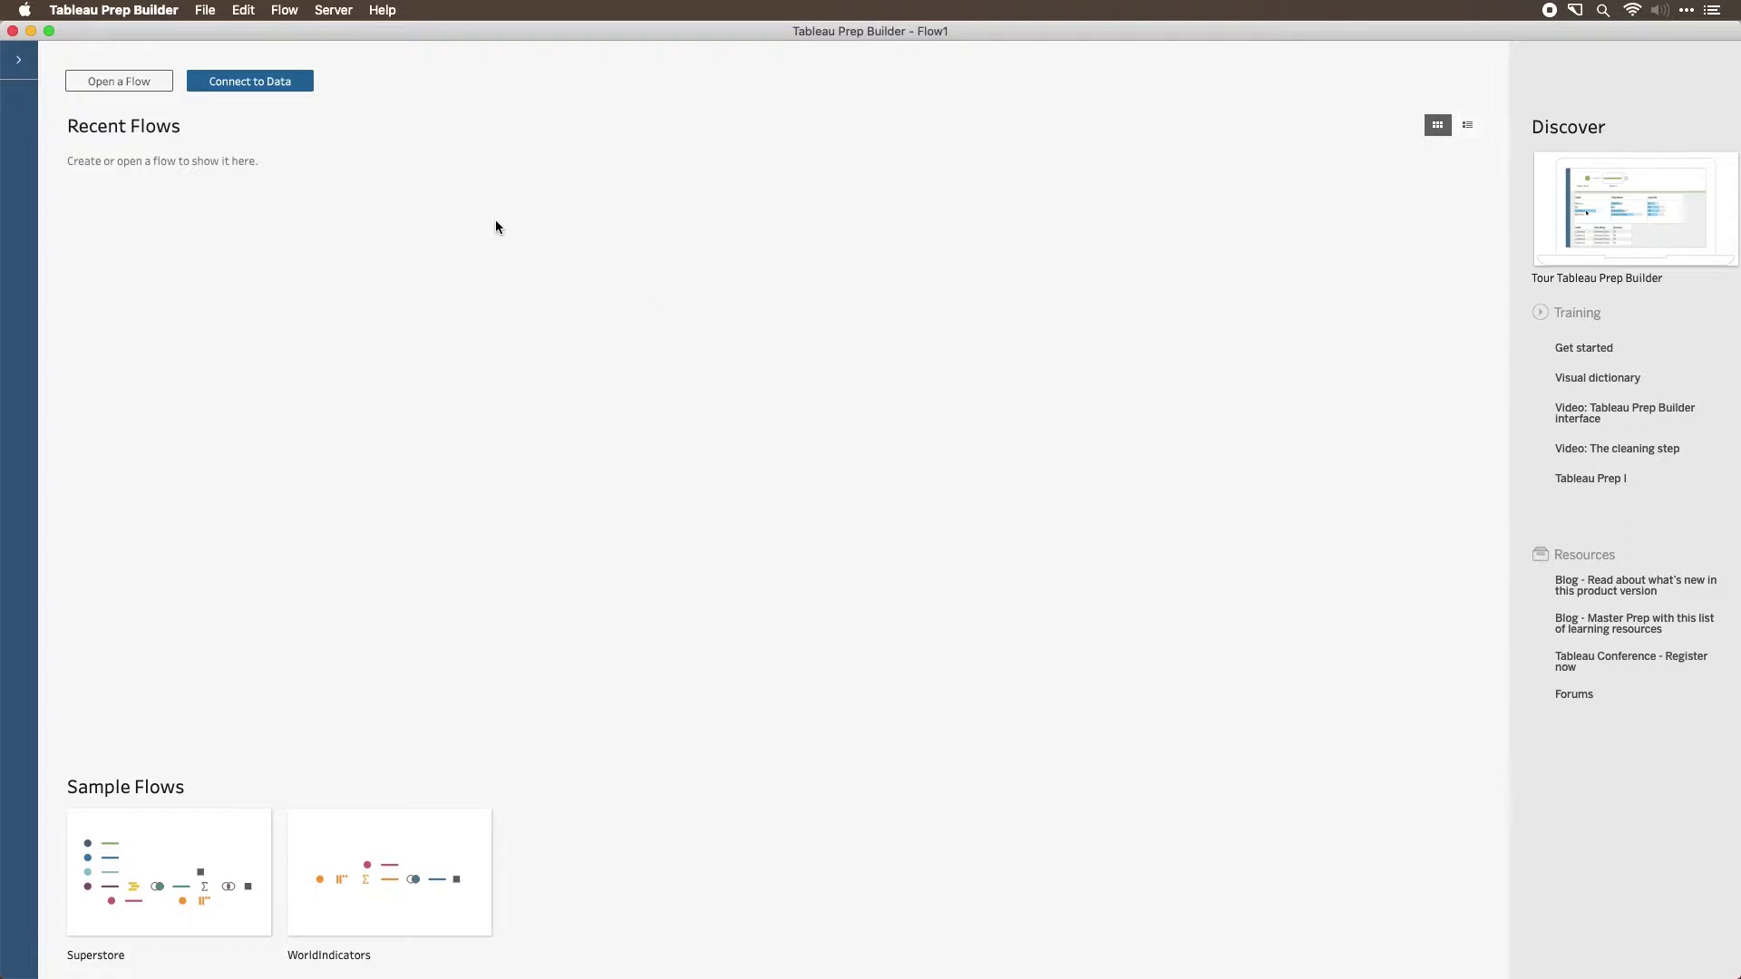
left_click(251, 83)
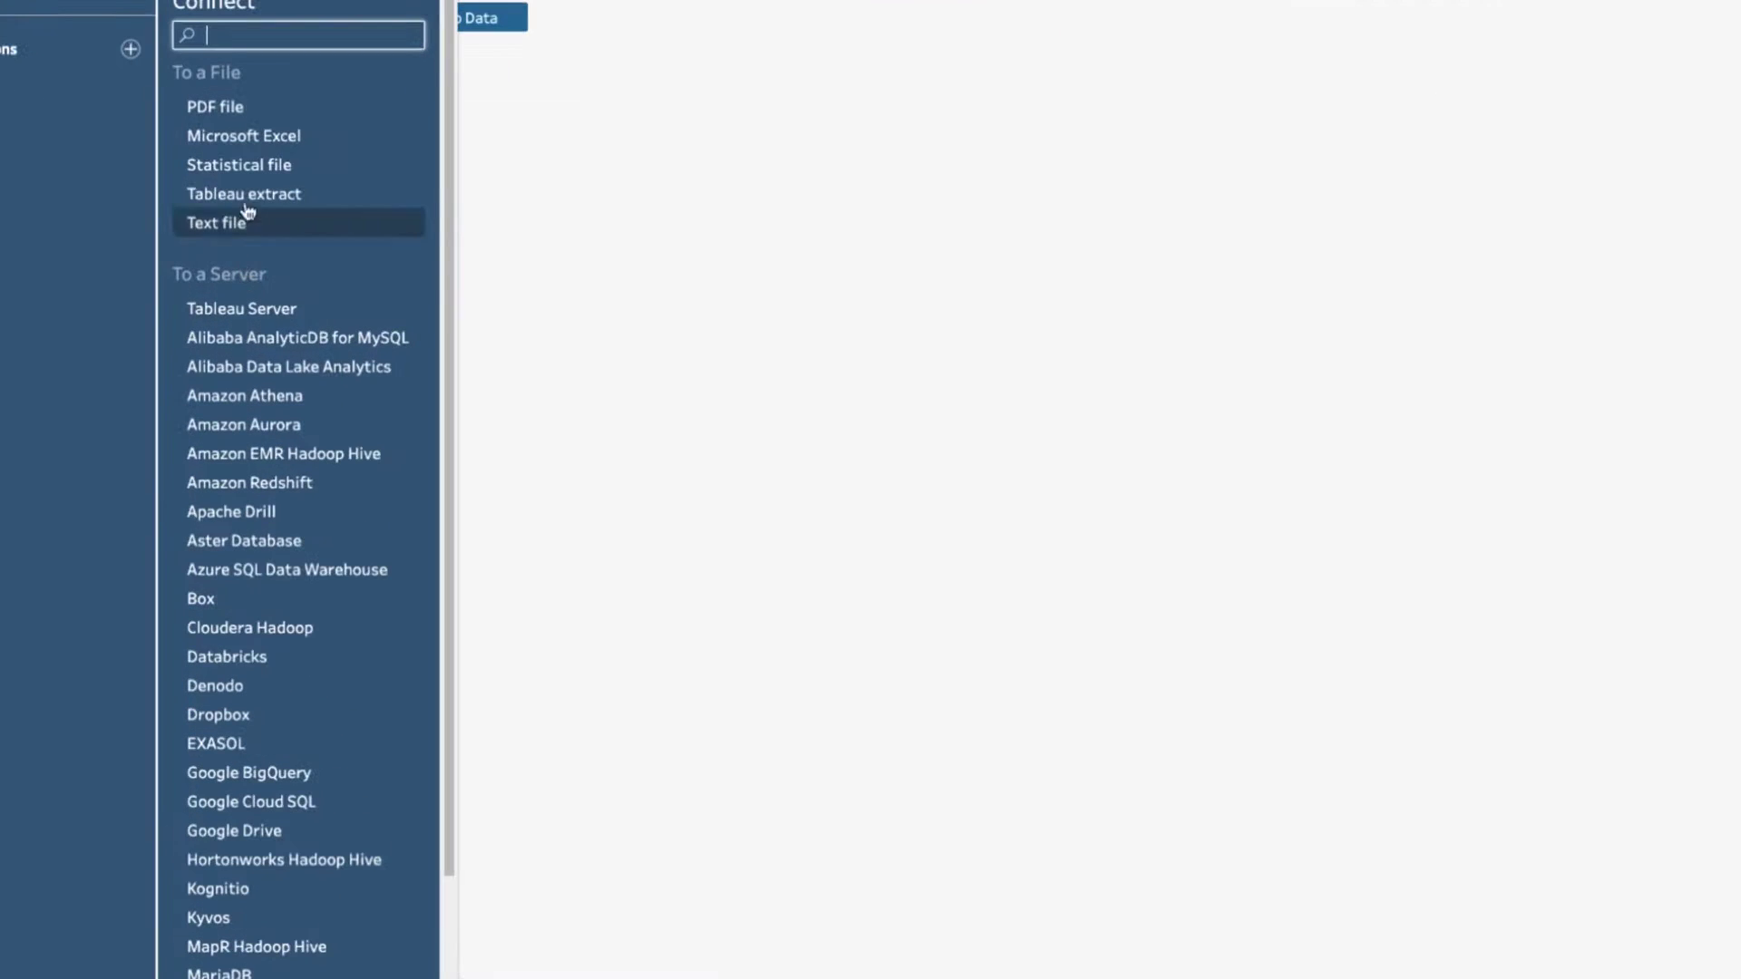
- Connect to Excel workbook Datasources > 2019.4 > en_GB-EU > Sample - Superstore.xls
left_click(243, 169)
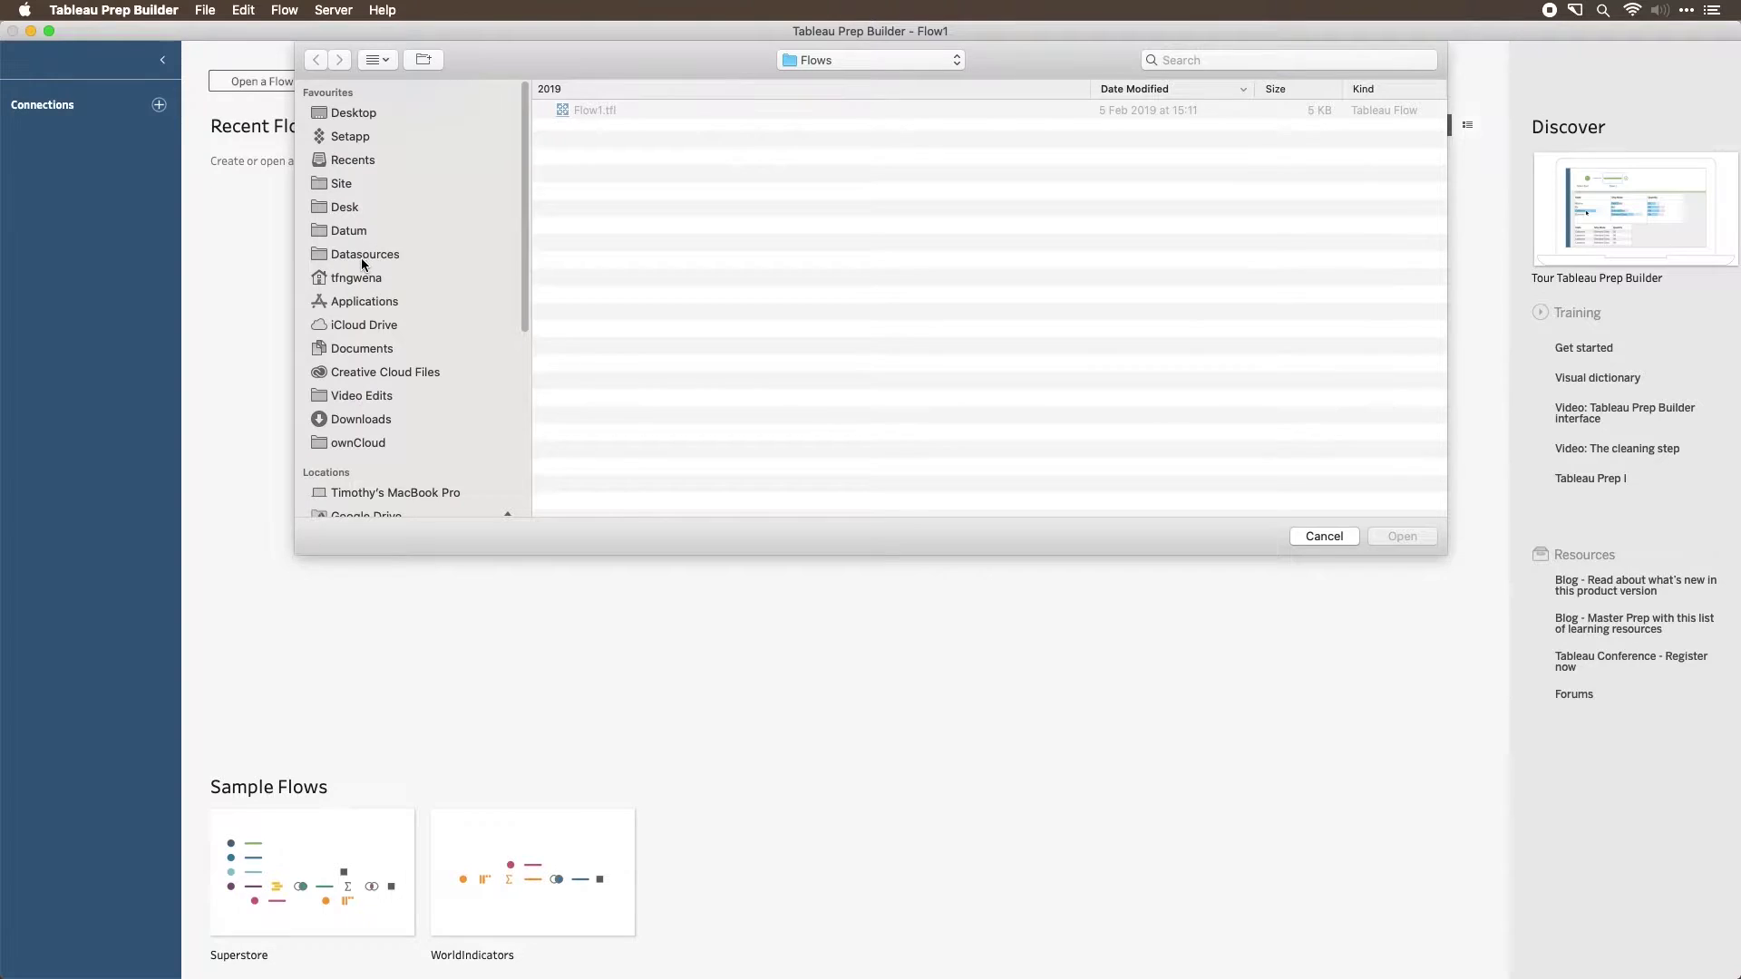
left_click(364, 255)
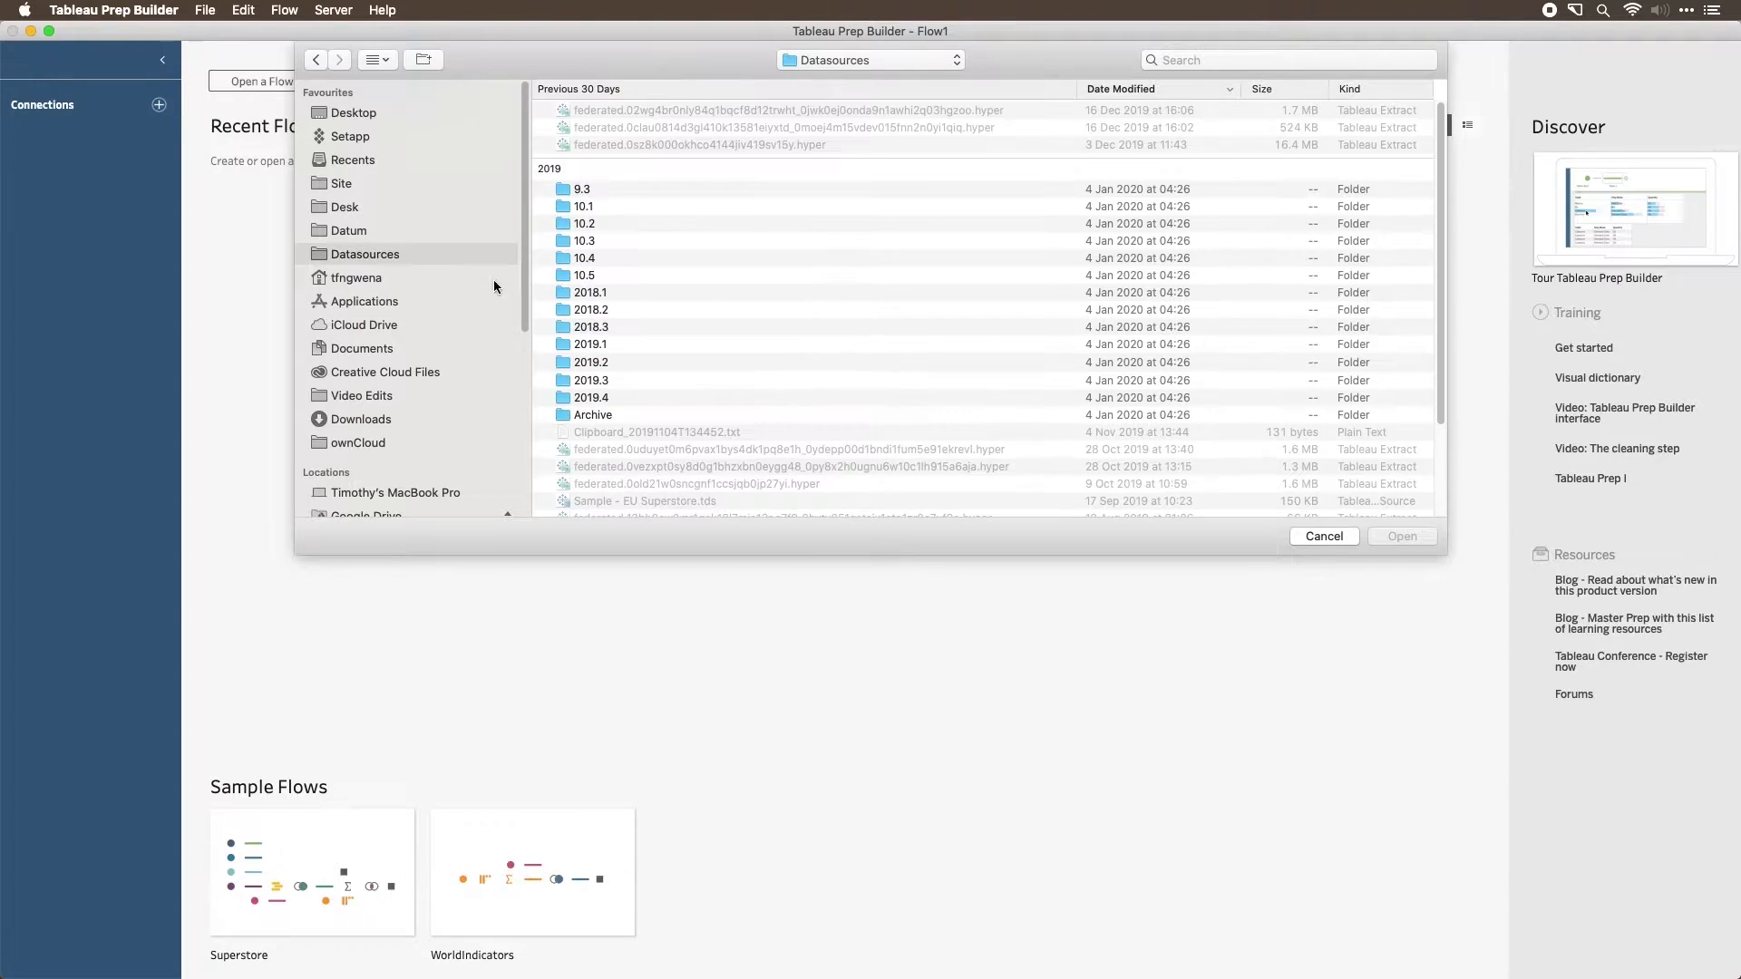
double_click(606, 395)
double_click(619, 112)
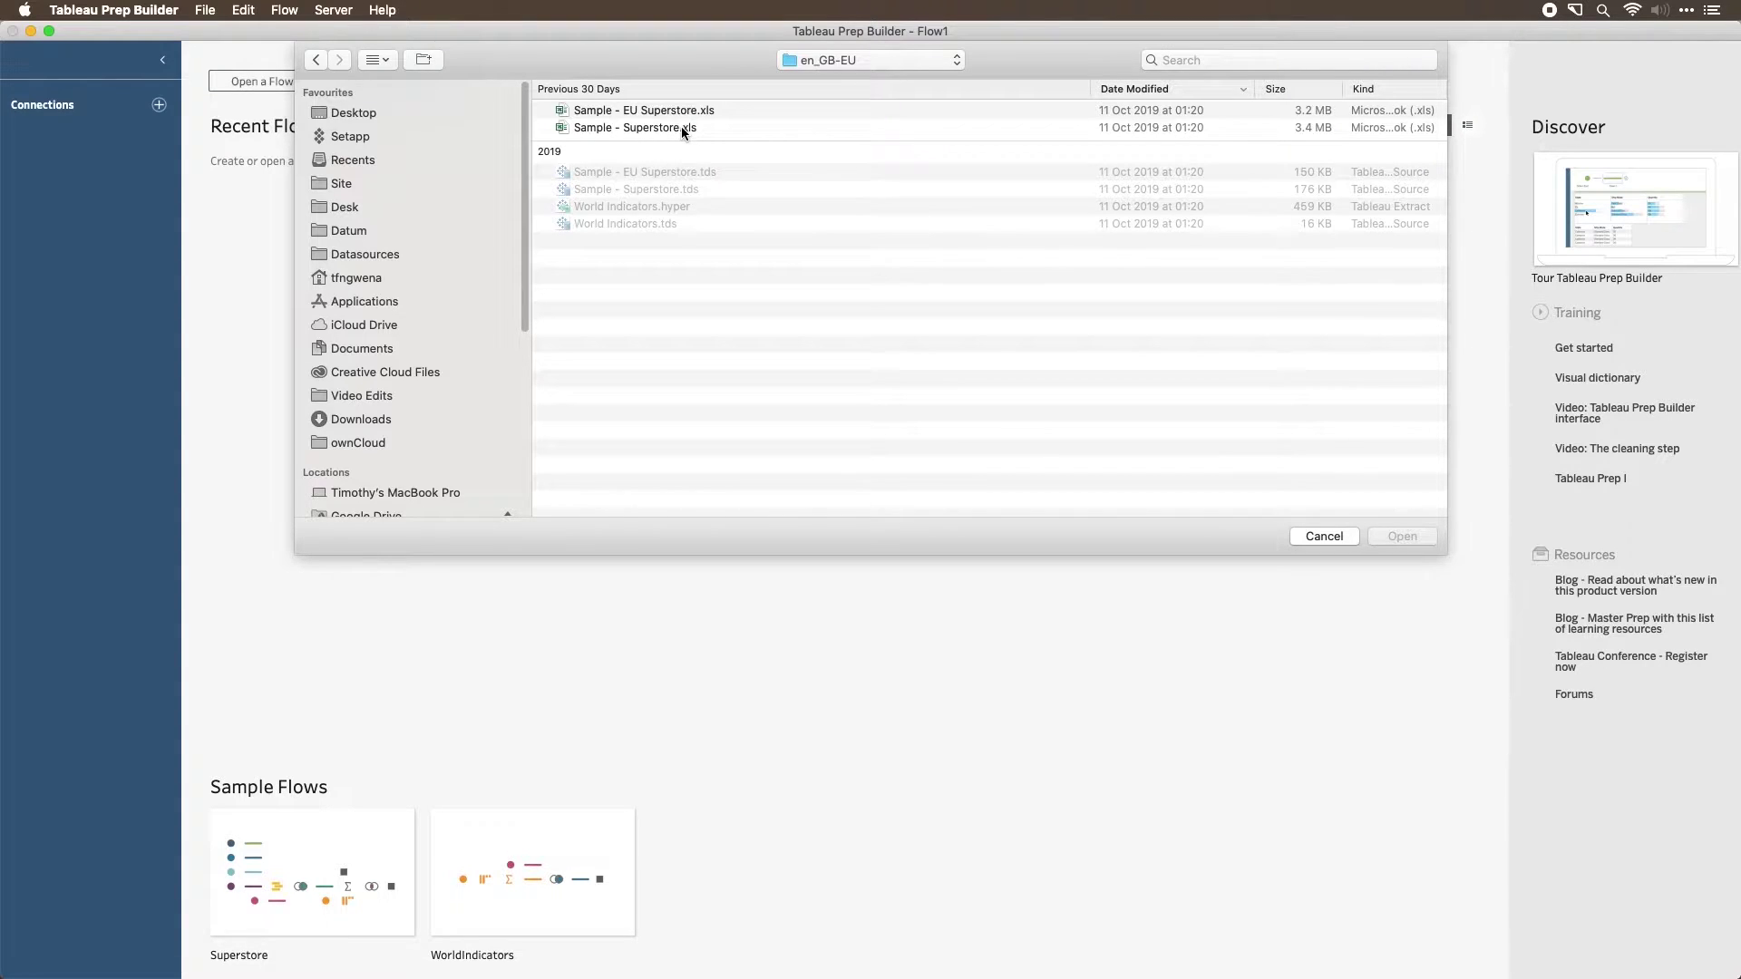
left_click(681, 126)
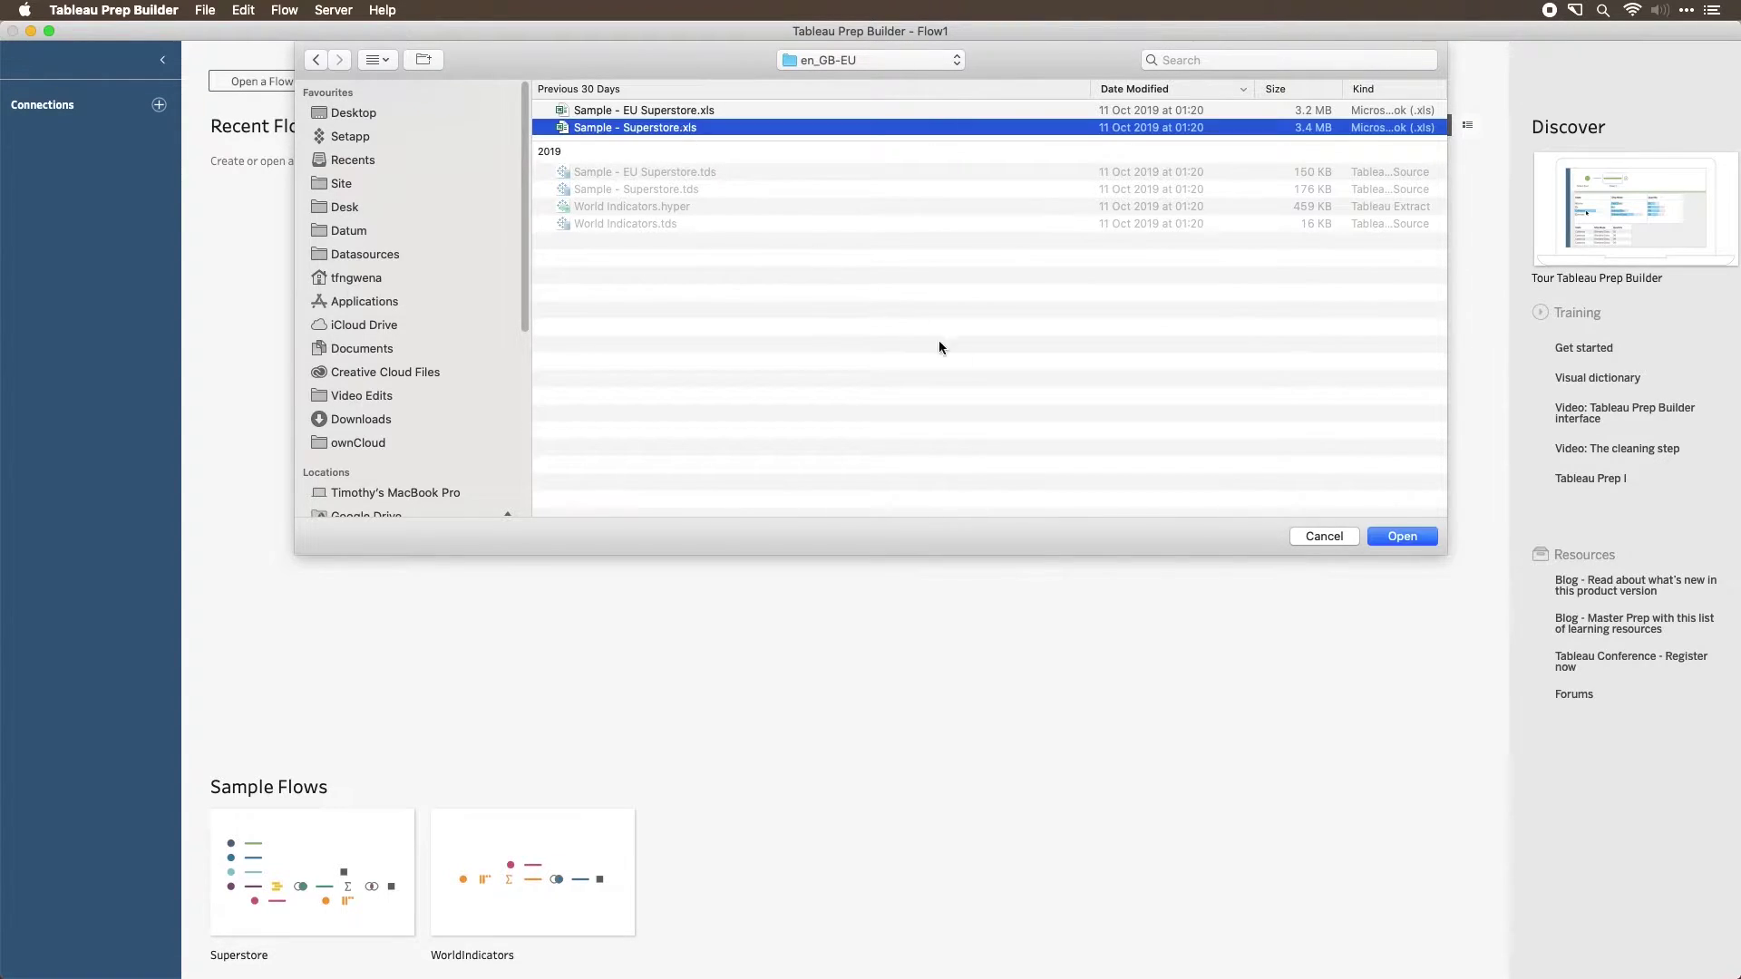
left_click(1398, 537)
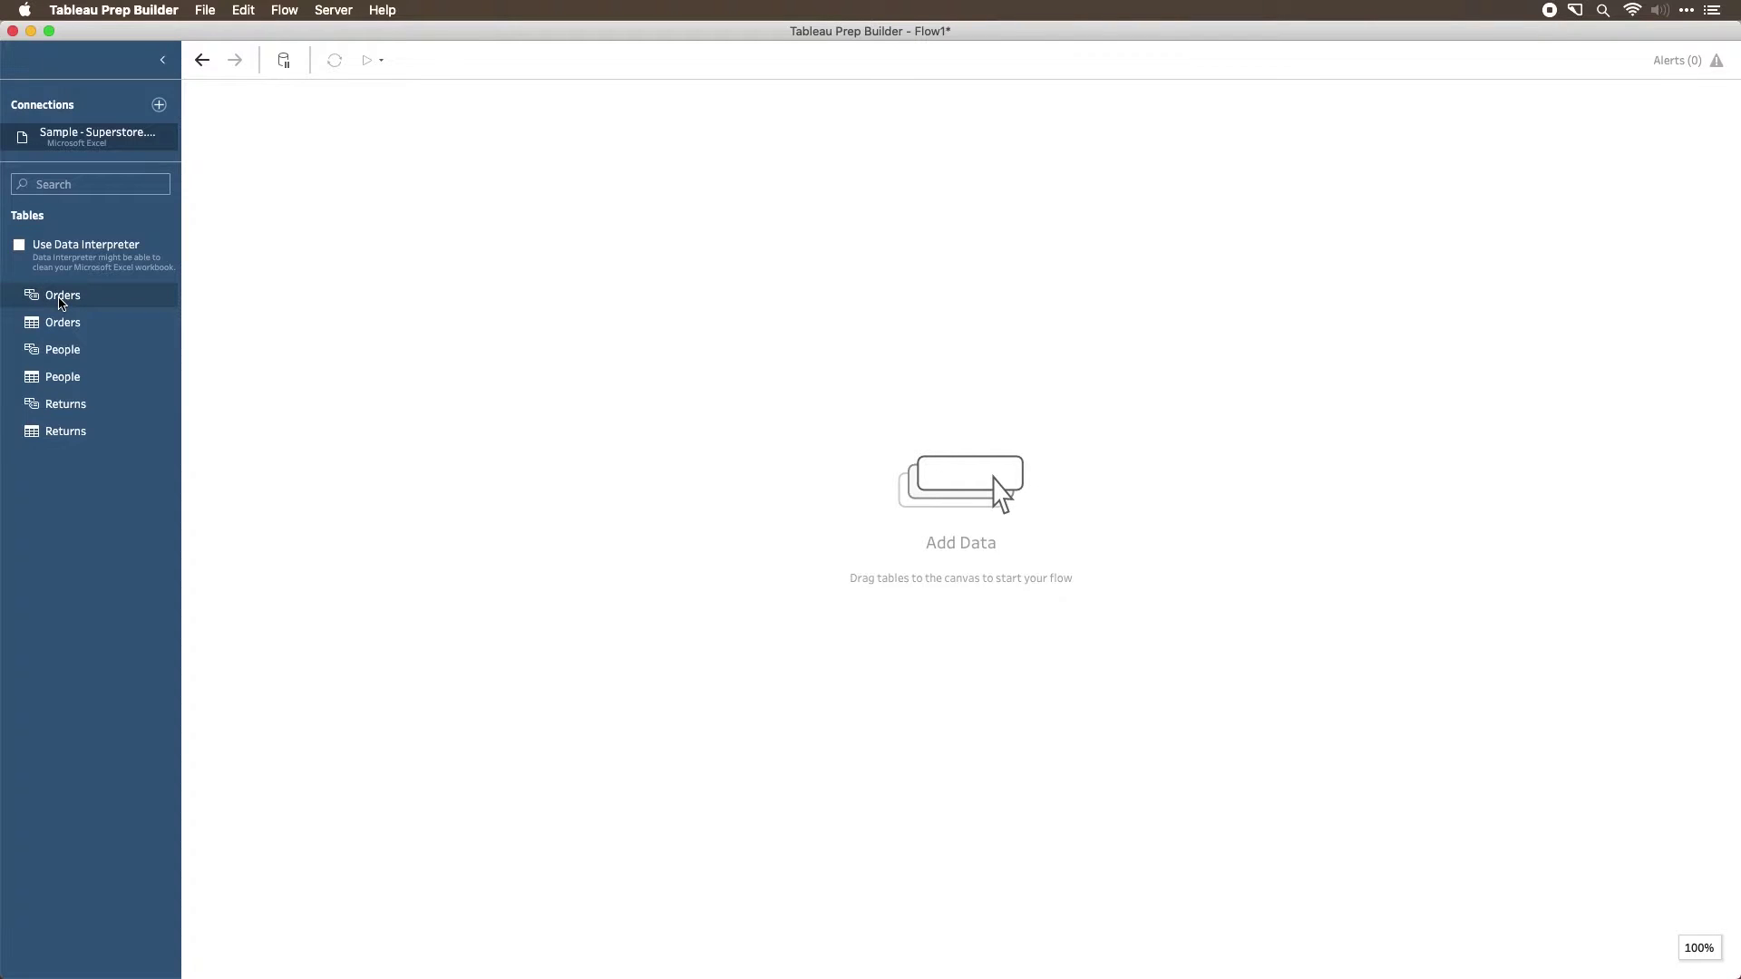
- Add the Orders table as an input step, toggling all 21 fields off and back on
mouse_move(59, 302)
left_mouse_down()
mouse_move(226, 253)
mouse_move(386, 174)
left_mouse_up()
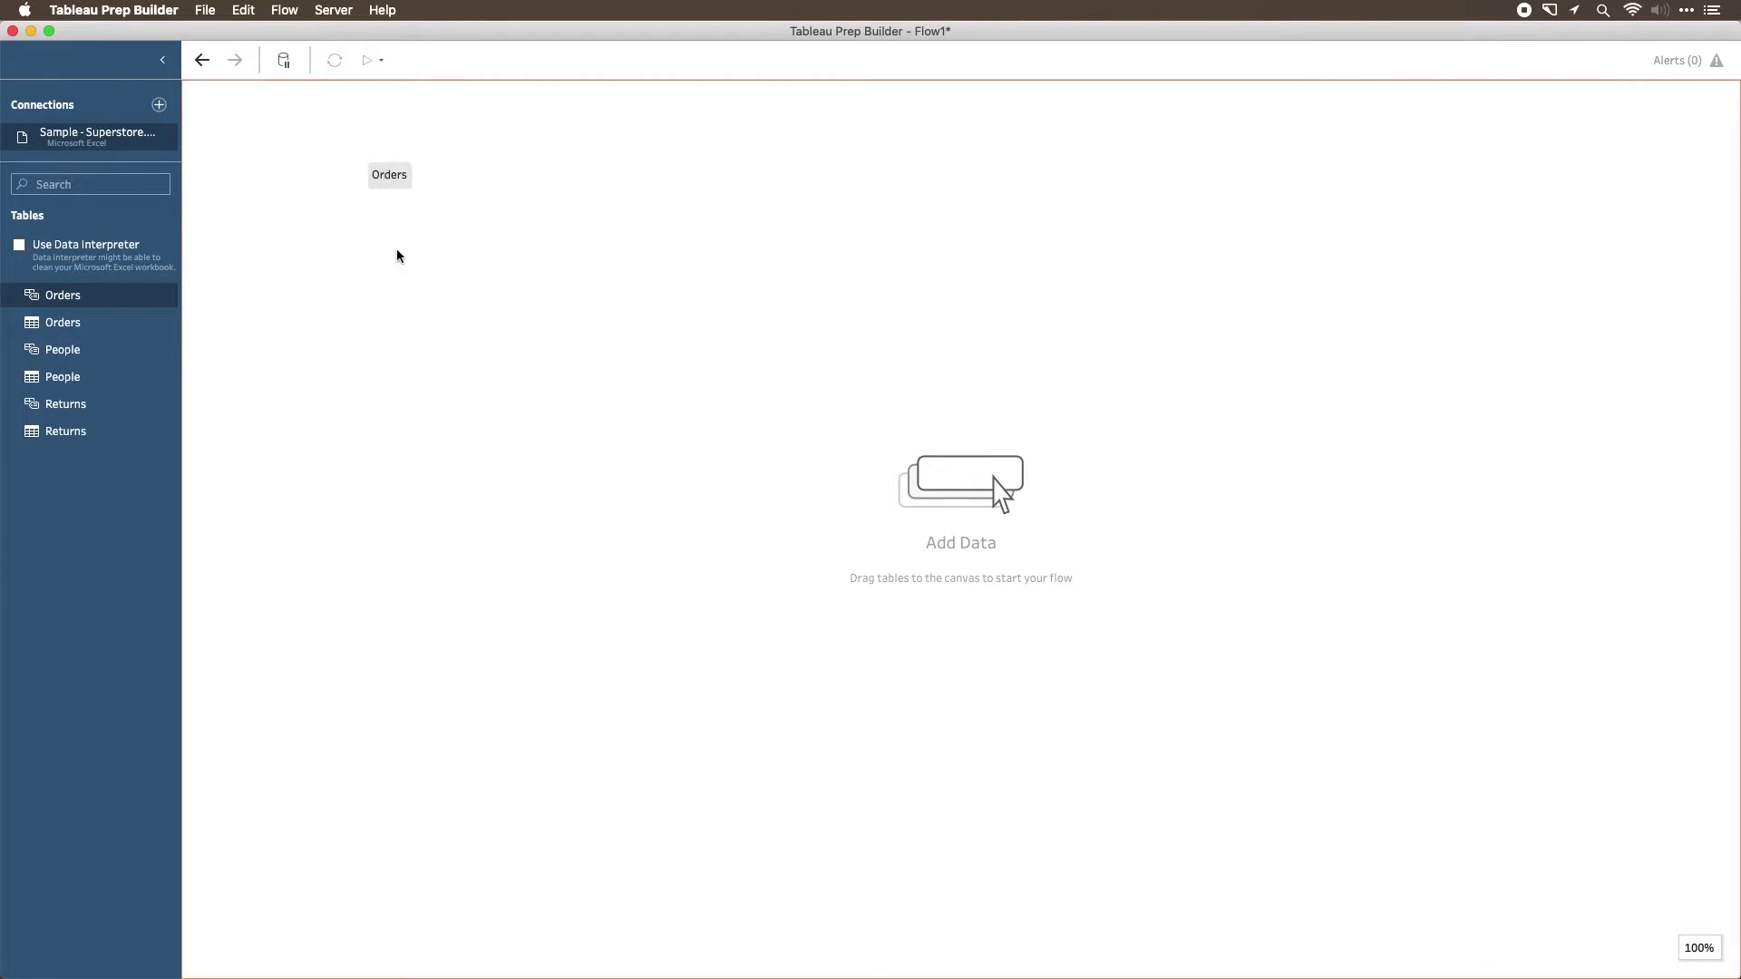
left_click_drag(397, 256, 397, 258)
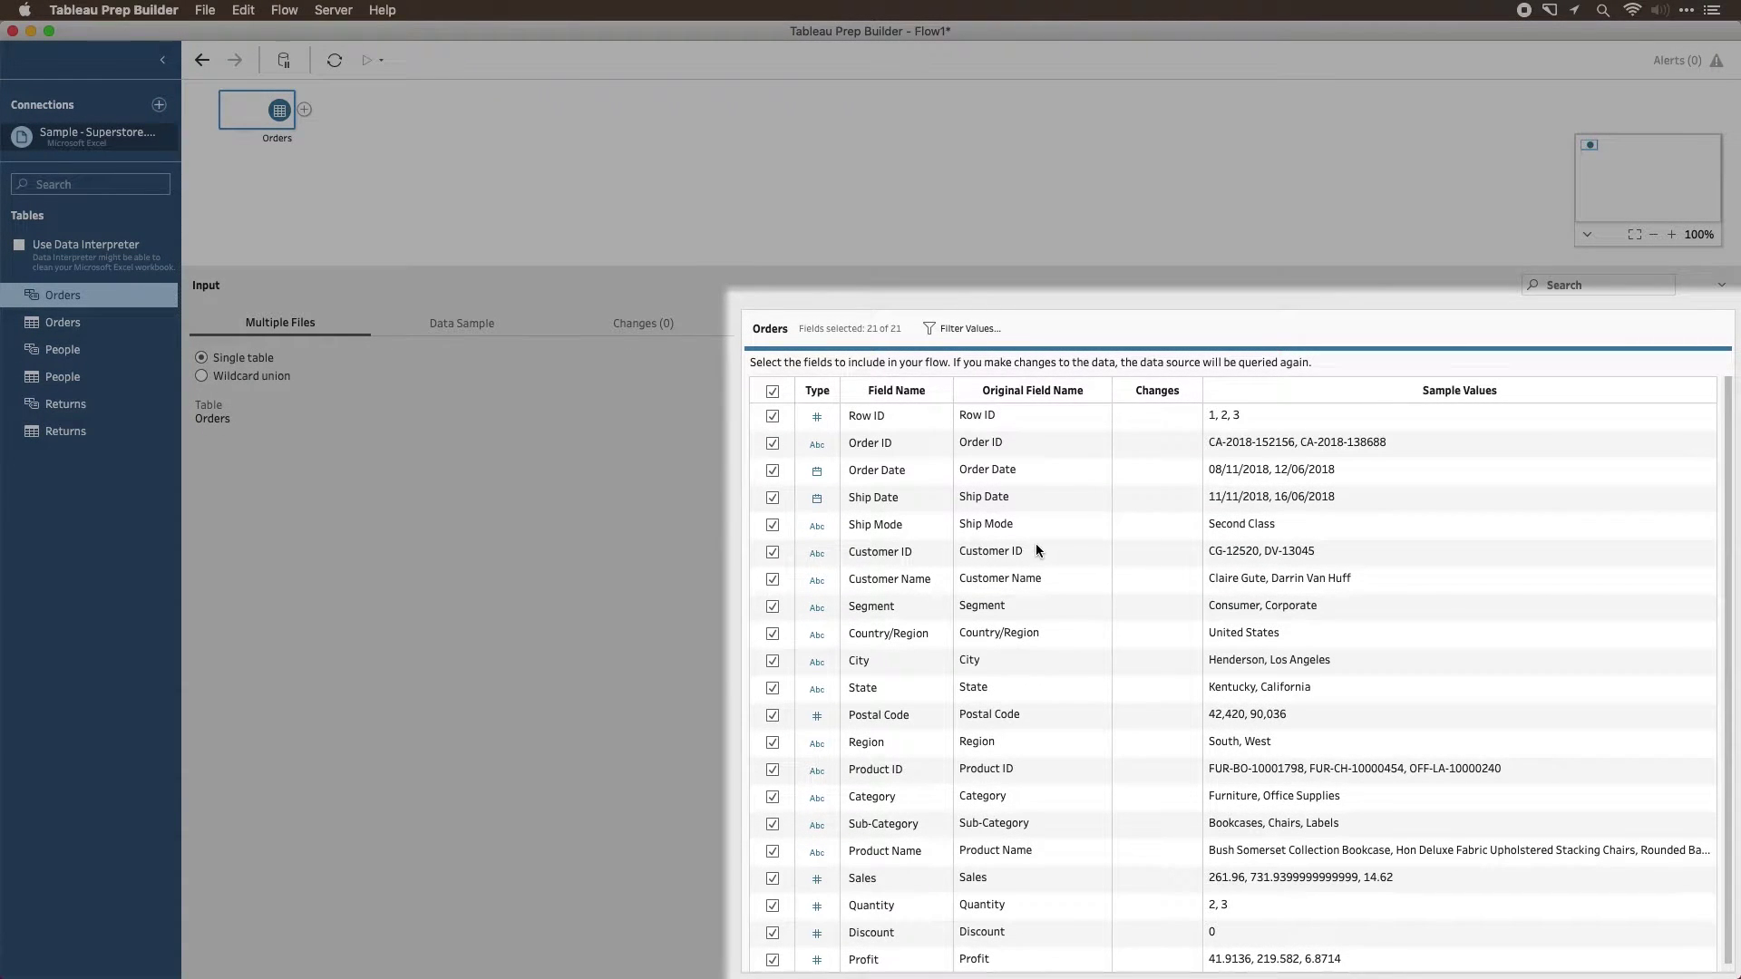
scroll(1038, 550, "down", 1)
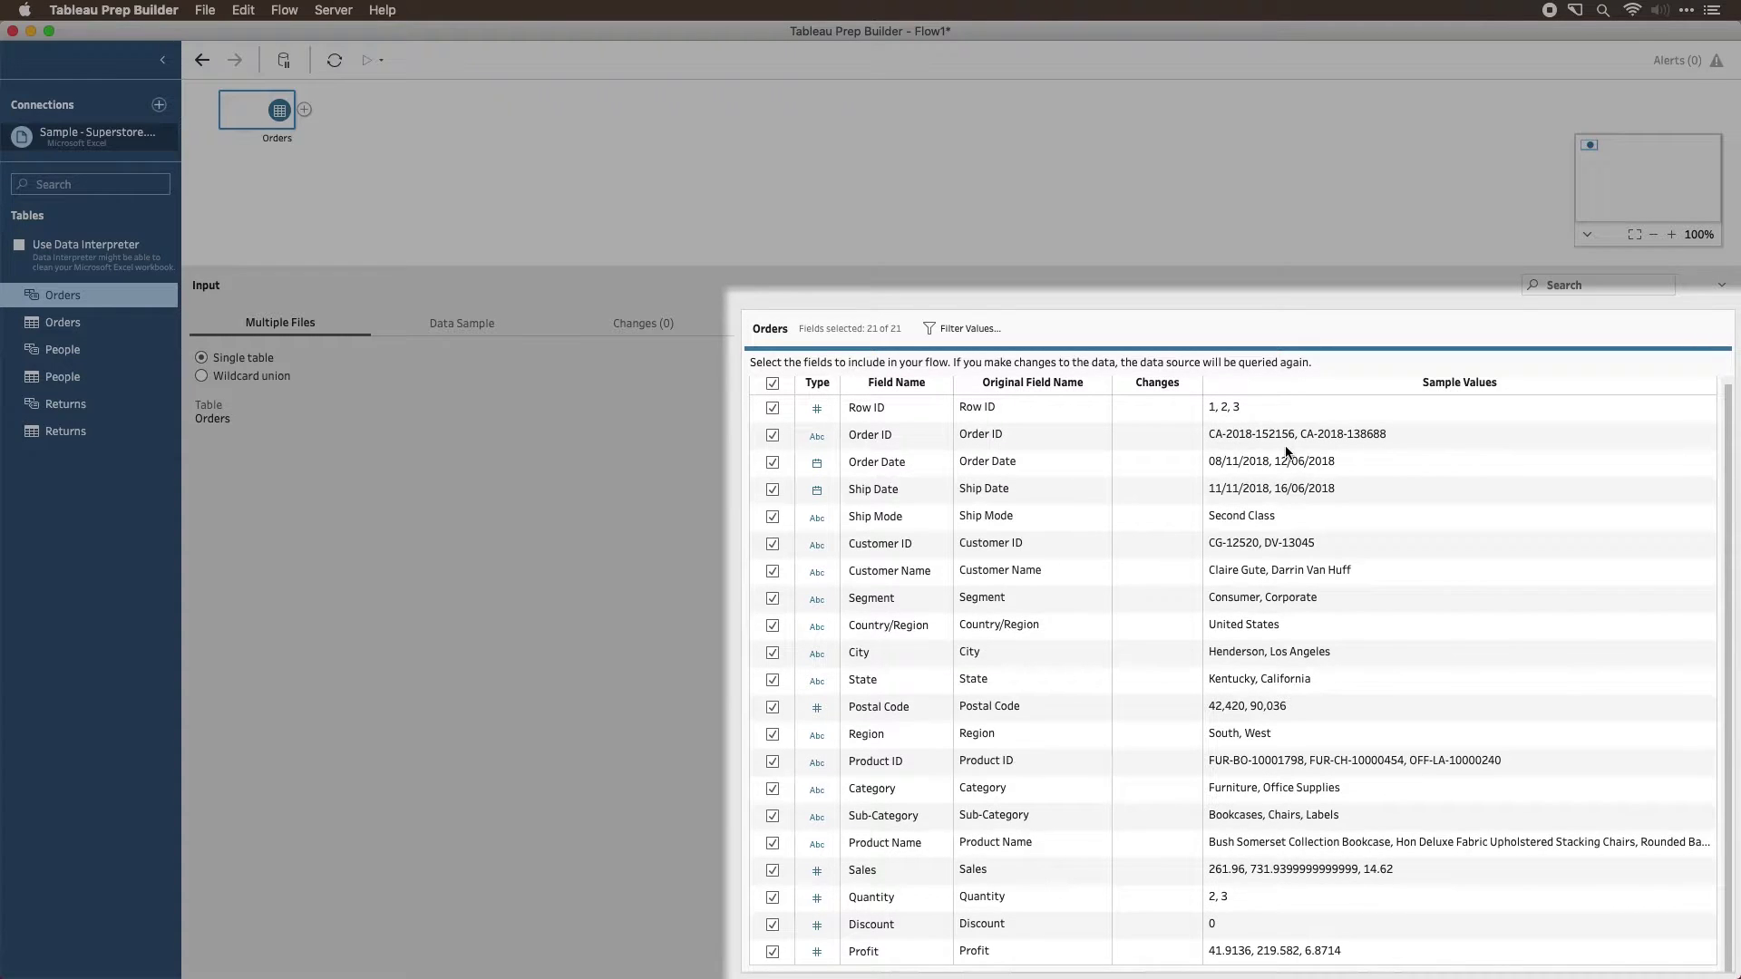
scroll(1290, 452, "up", 1)
left_click(771, 390)
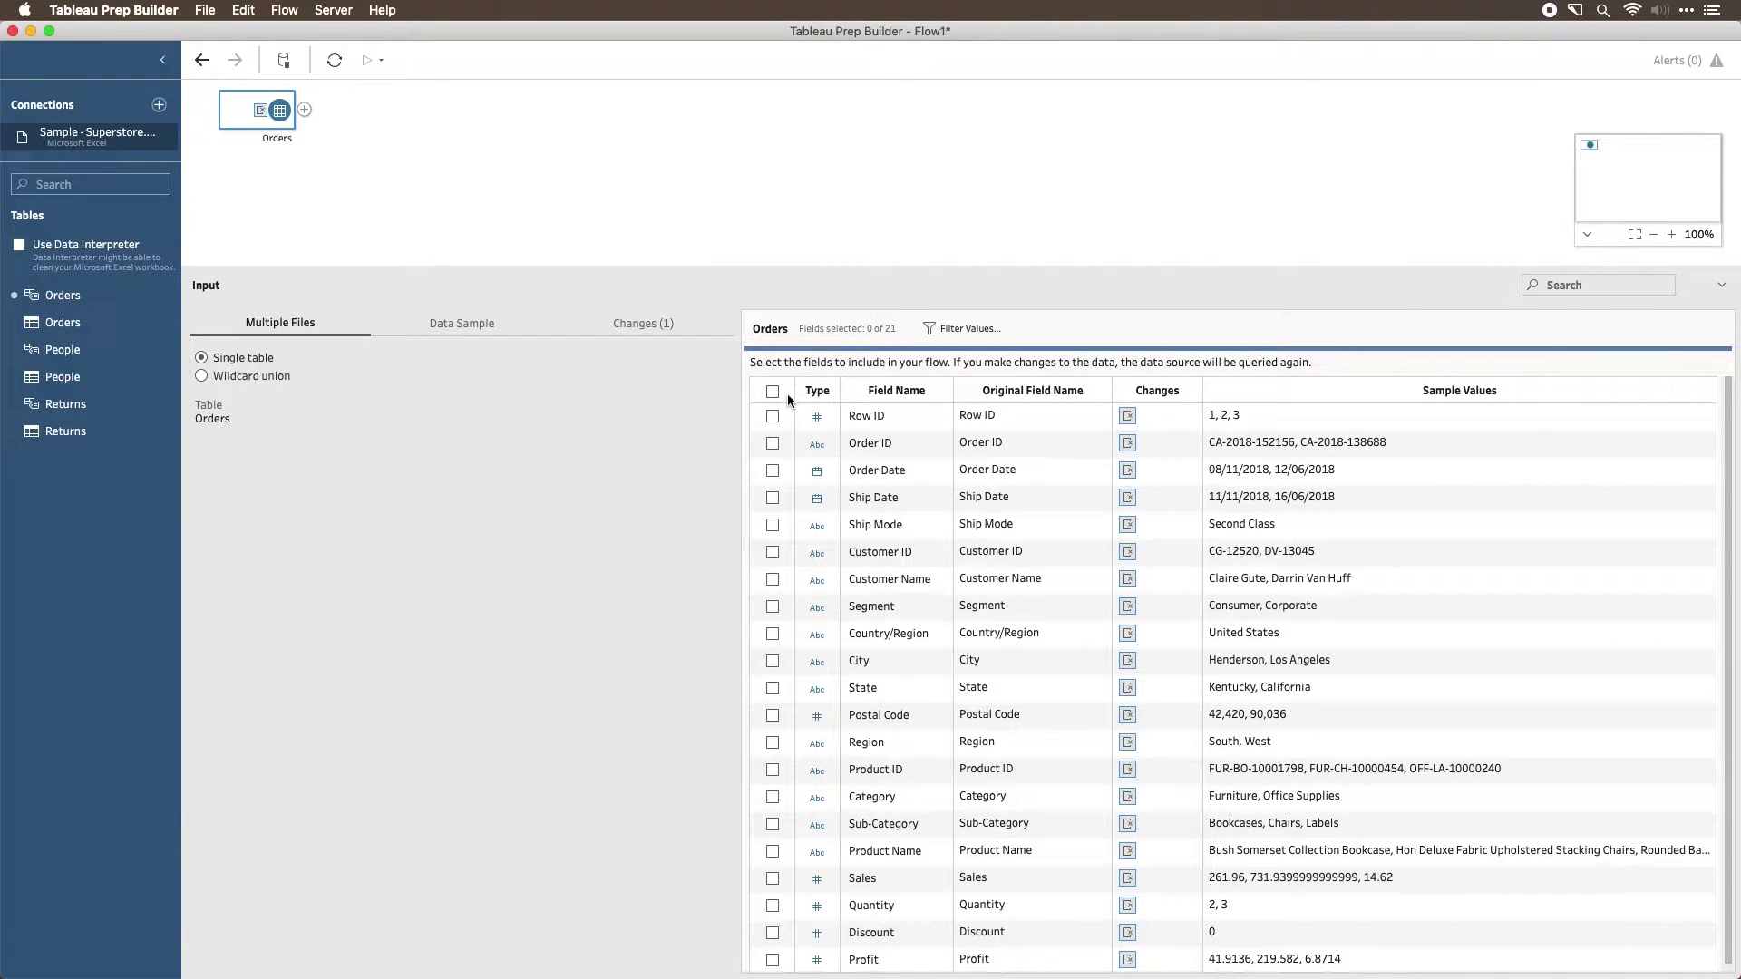
left_click(771, 390)
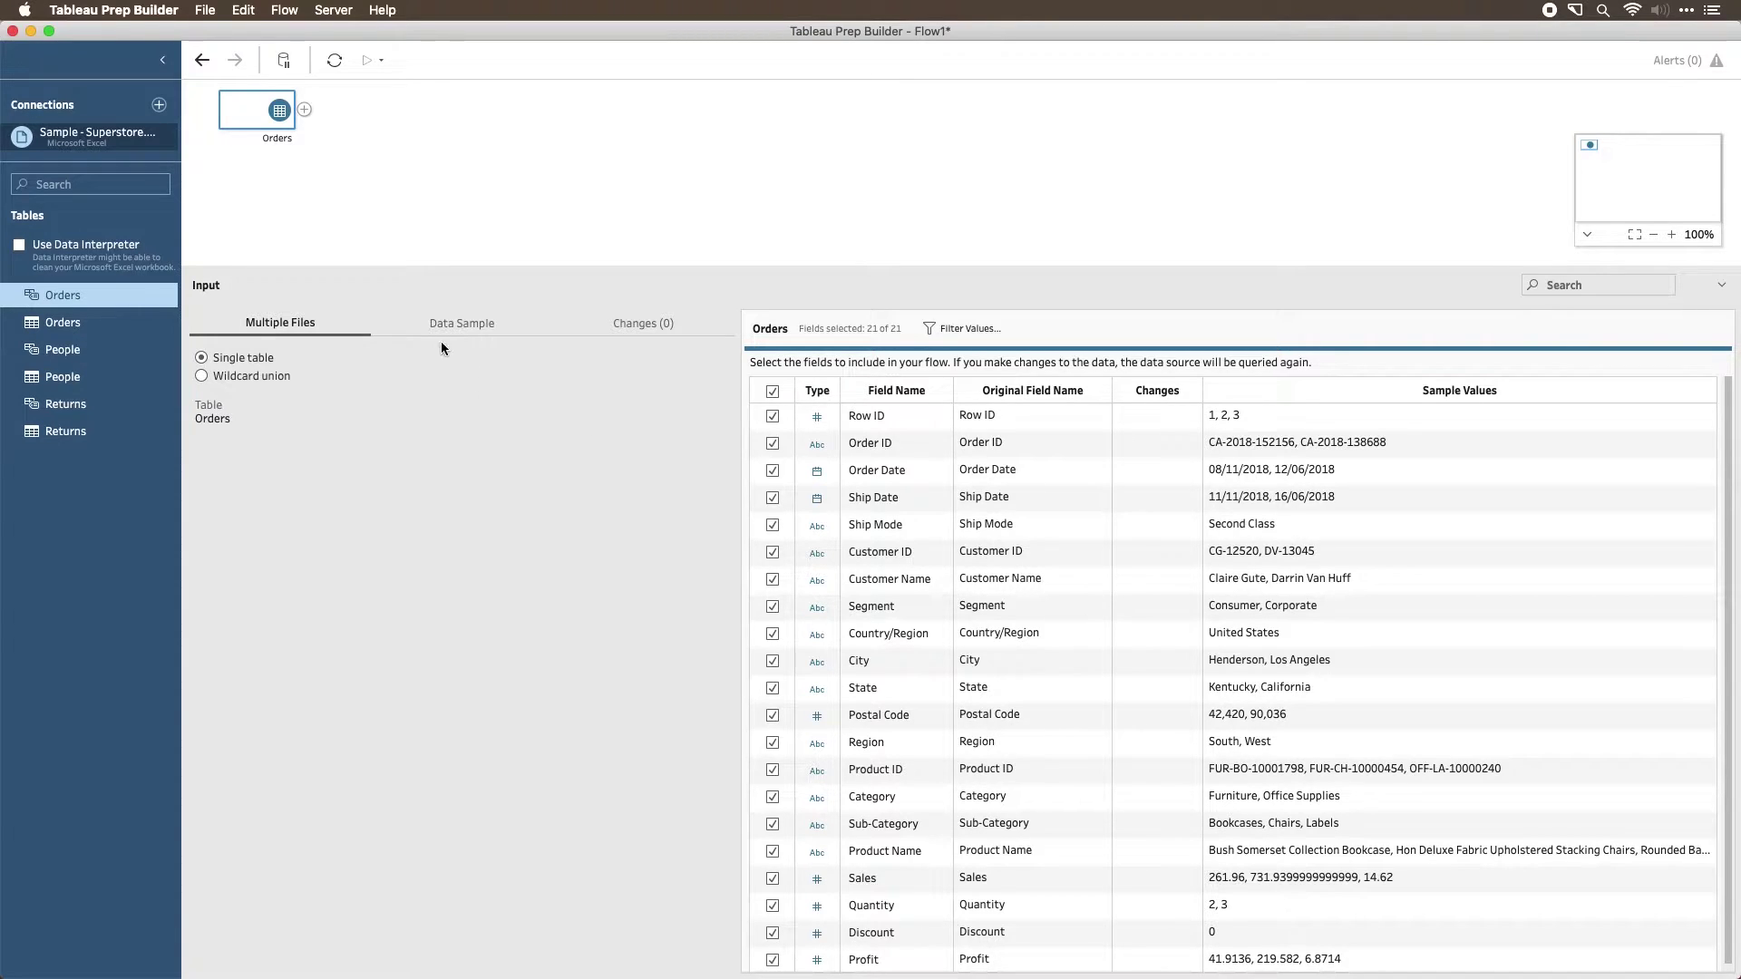
left_click(462, 323)
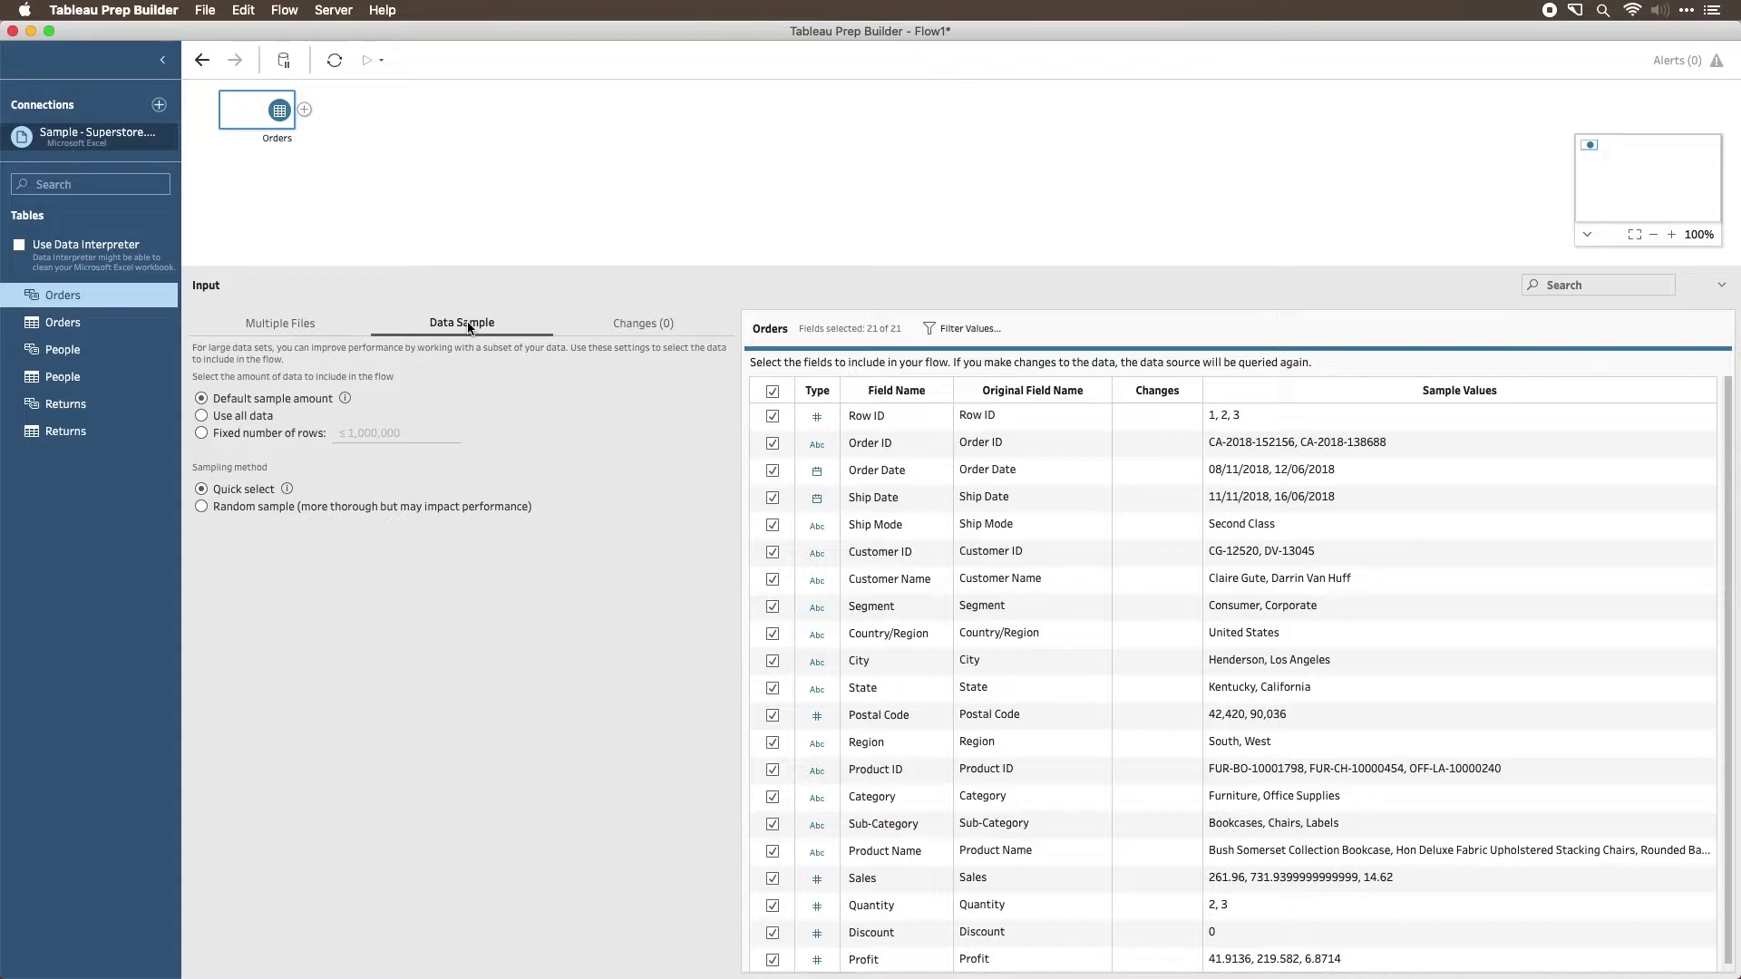
- Set the Orders input to use all data instead of a sample
left_click(201, 415)
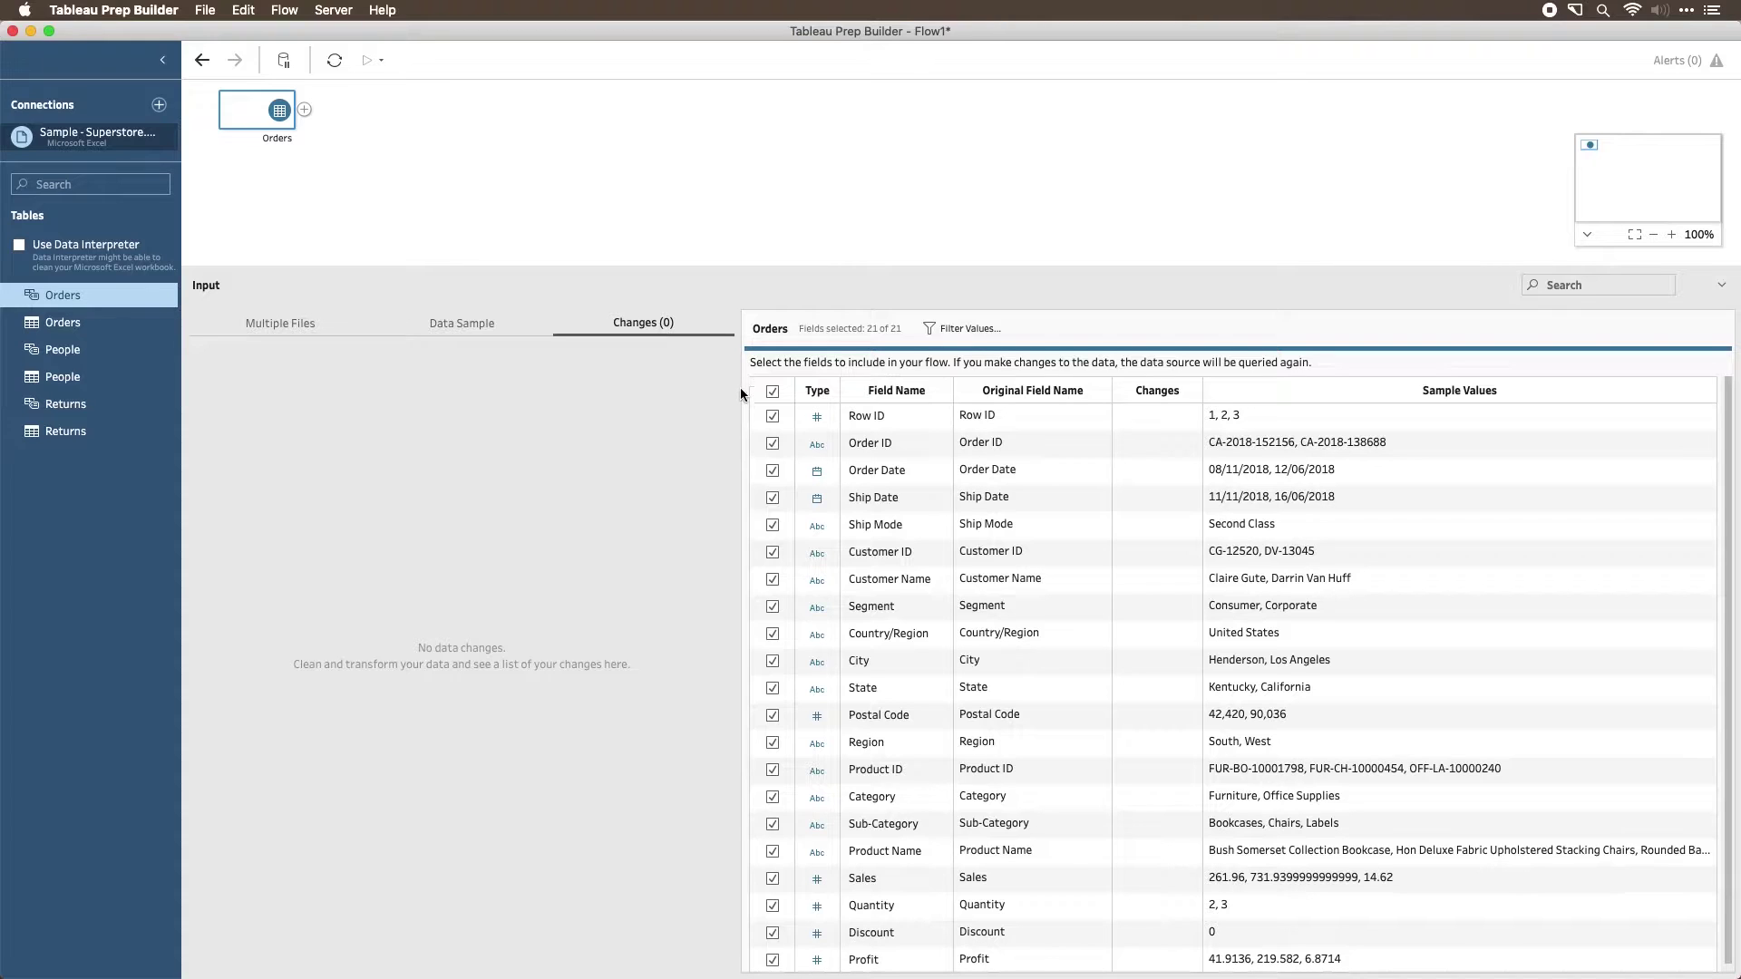
- Exclude Row ID and Order ID, and rename Order Date to 'Order Date New'
left_click(771, 416)
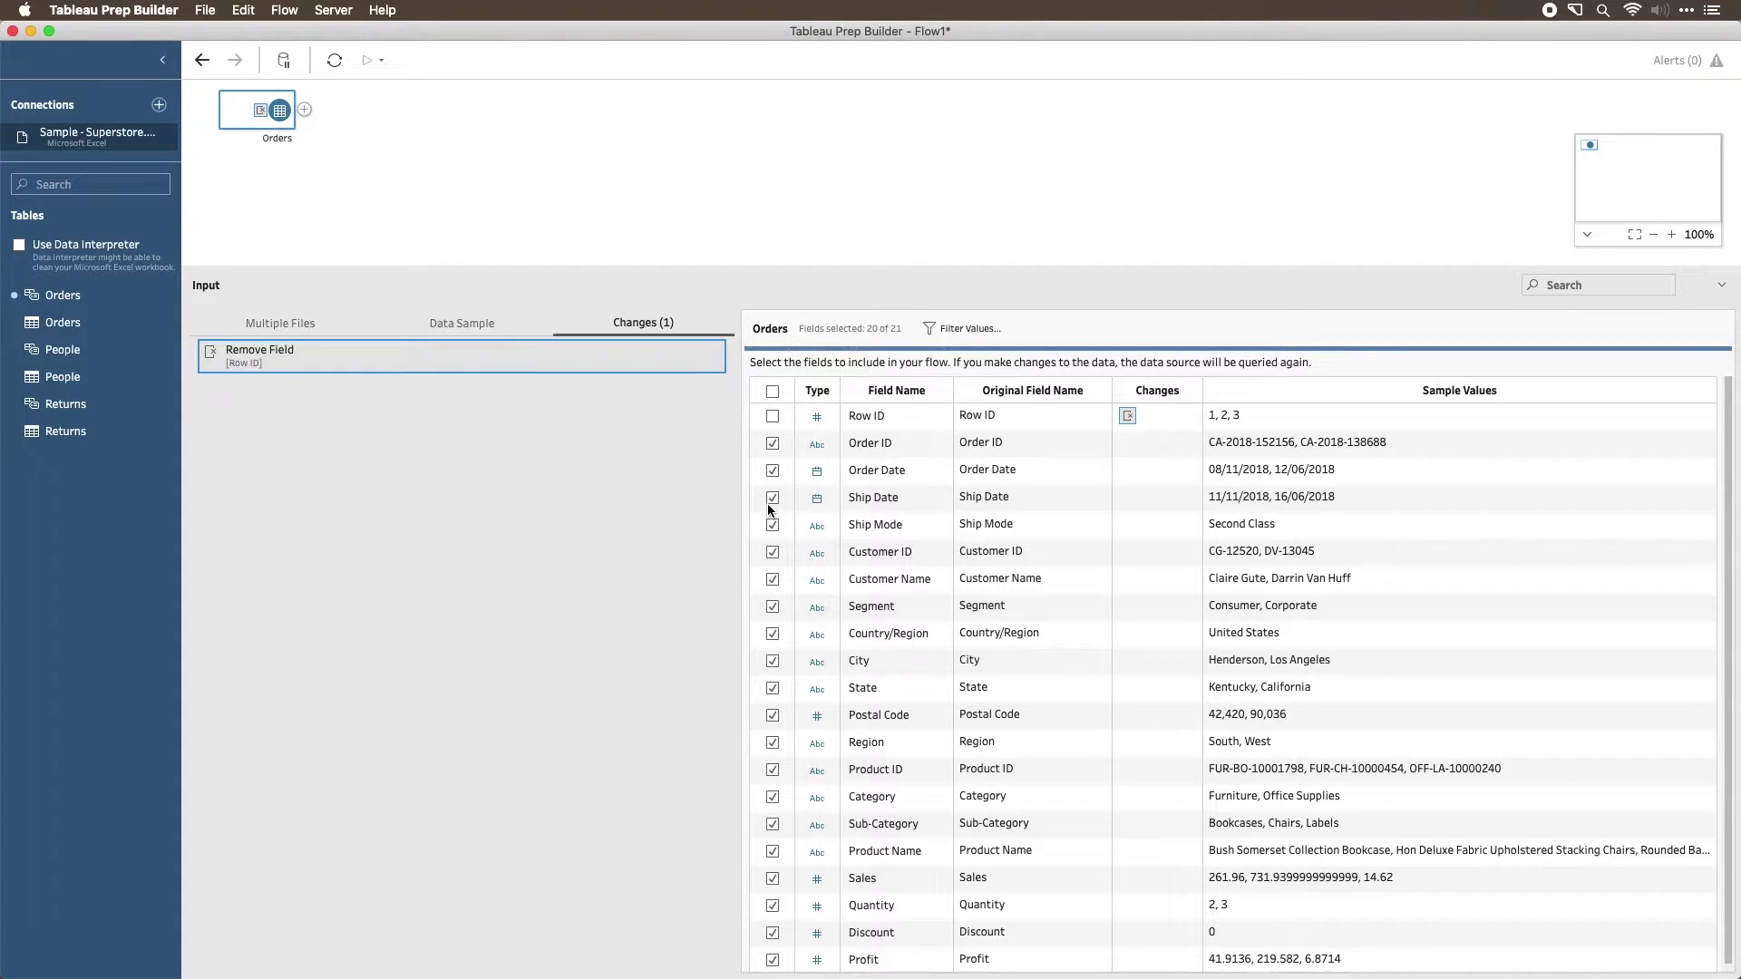
left_click(771, 445)
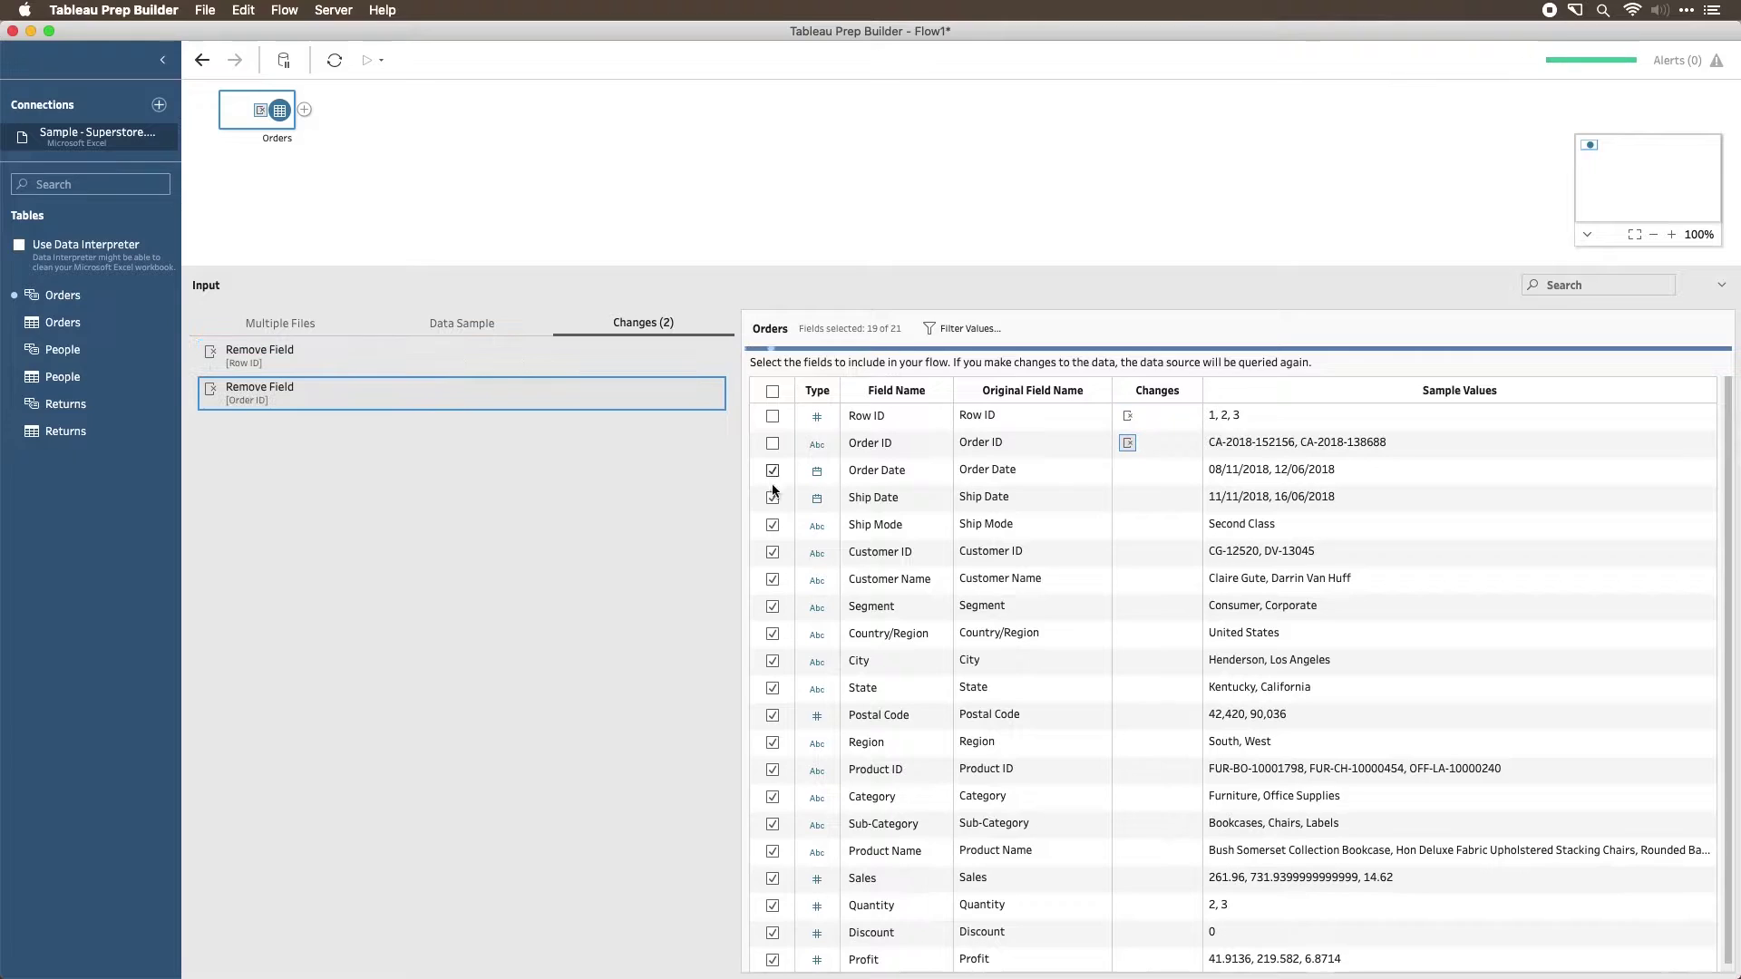
left_click(885, 471)
double_click(884, 470)
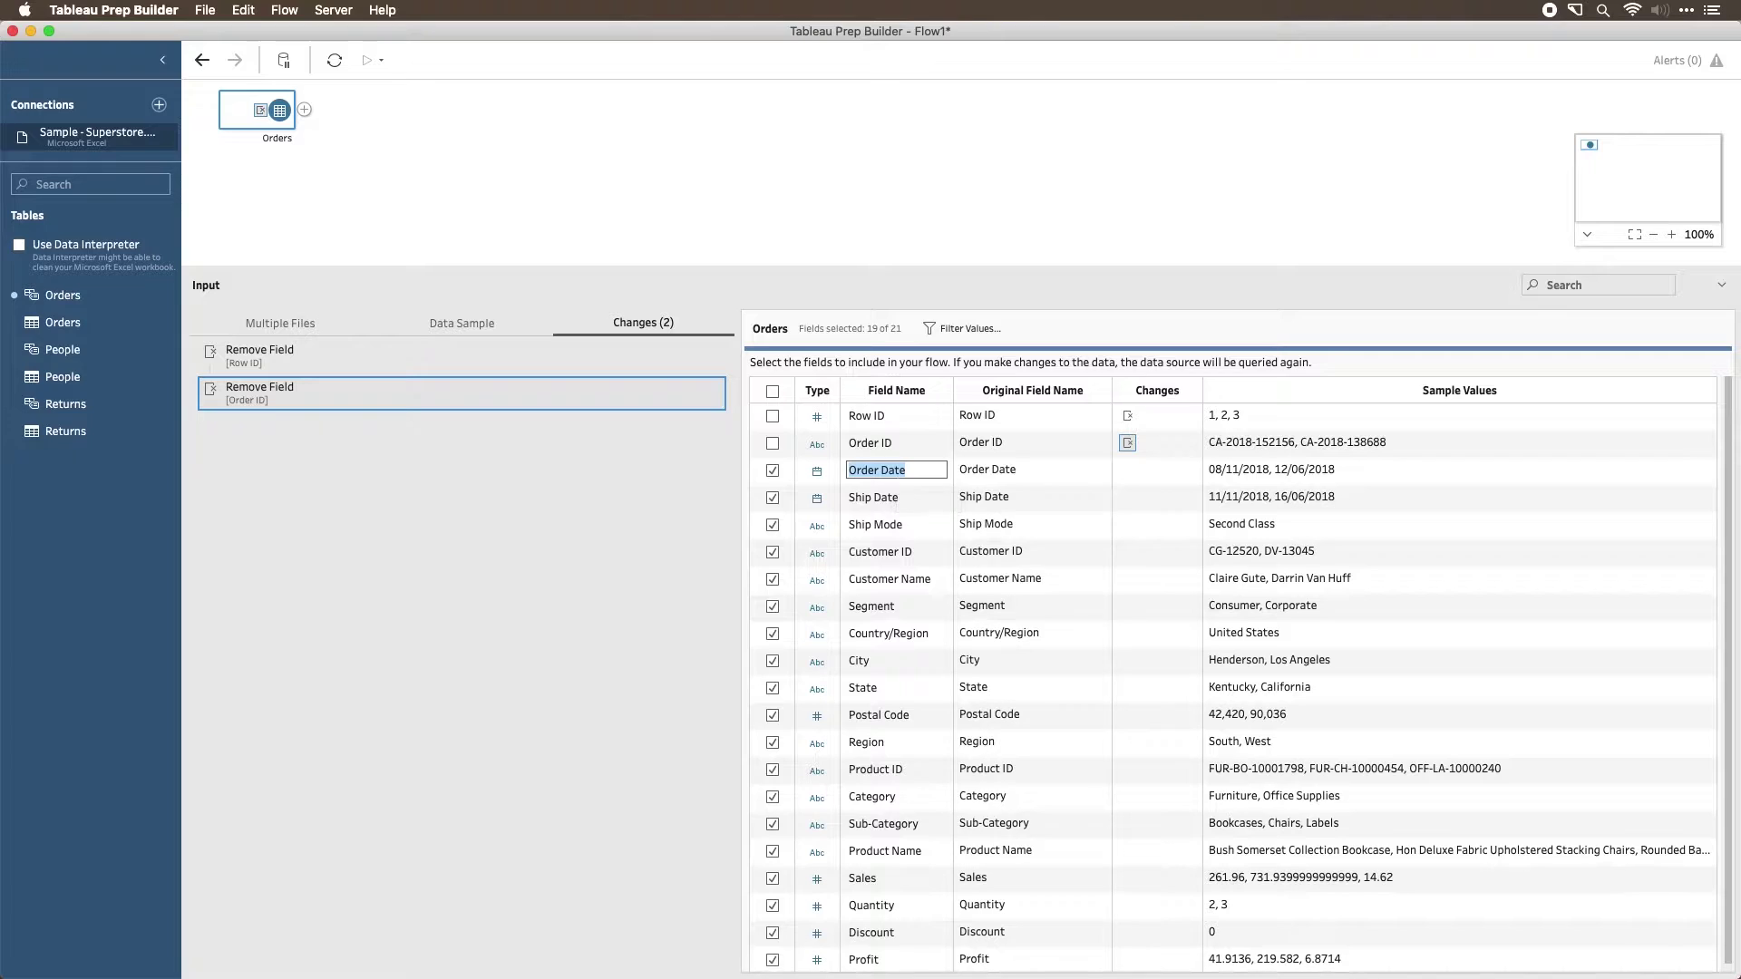
type("Order Dat")
type("e New")
key("Return")
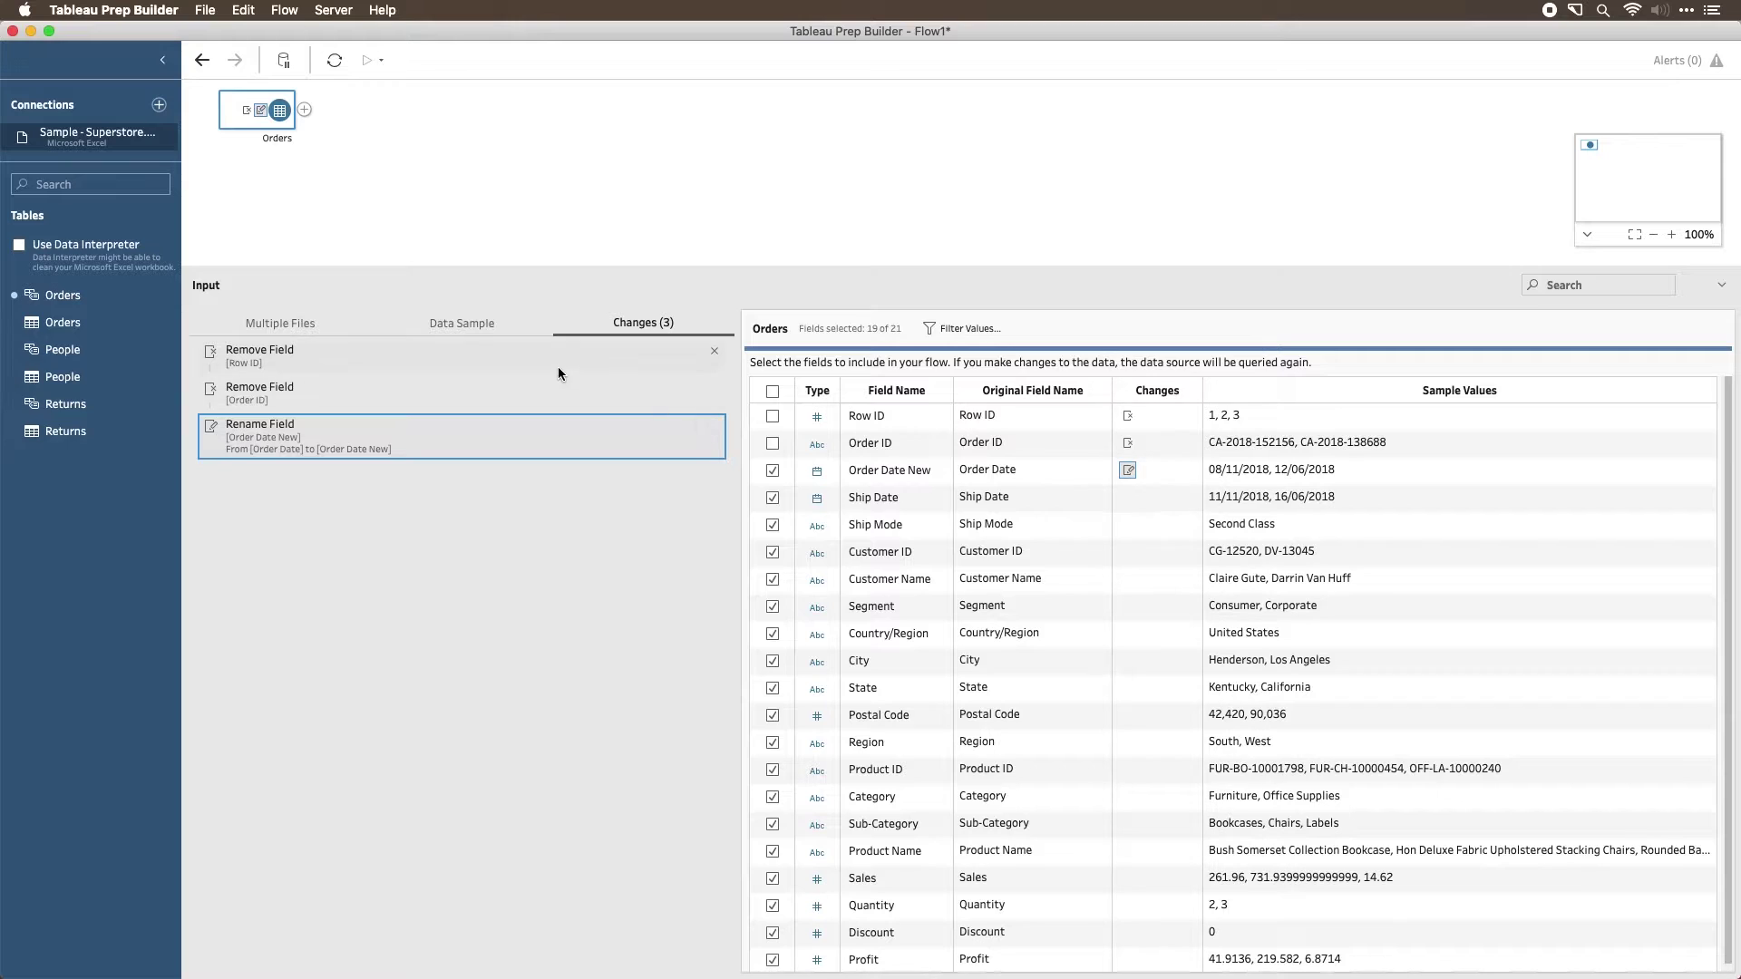
left_click(693, 430)
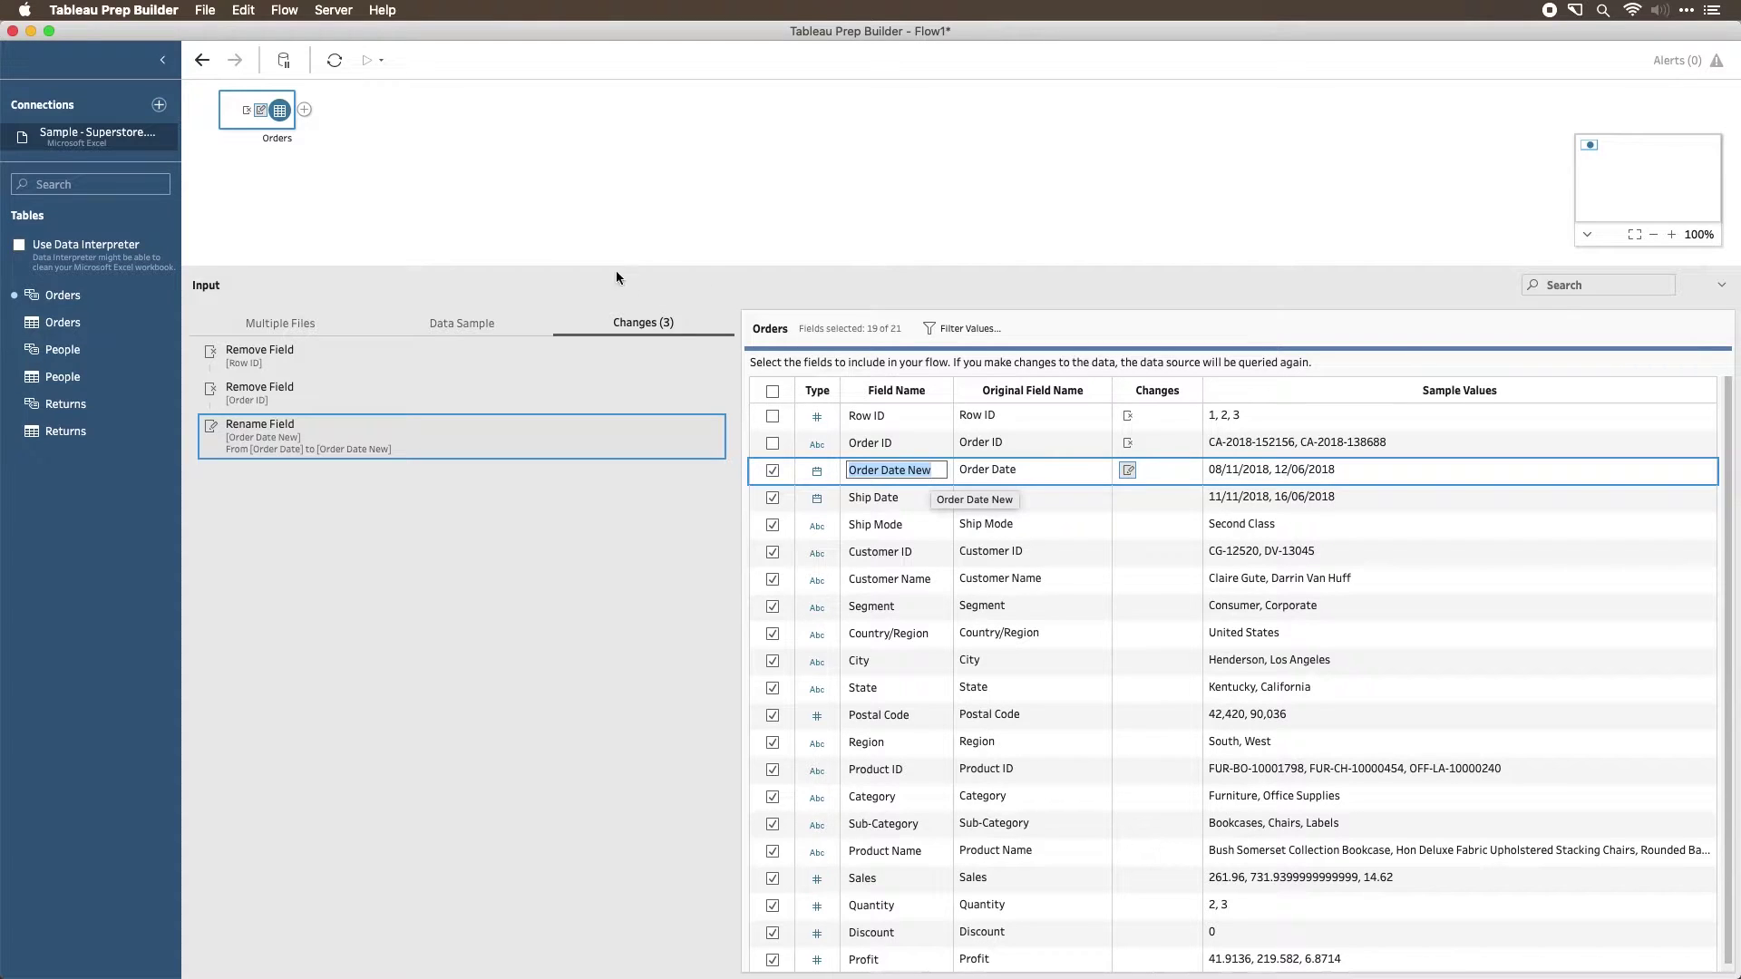
left_click(479, 180)
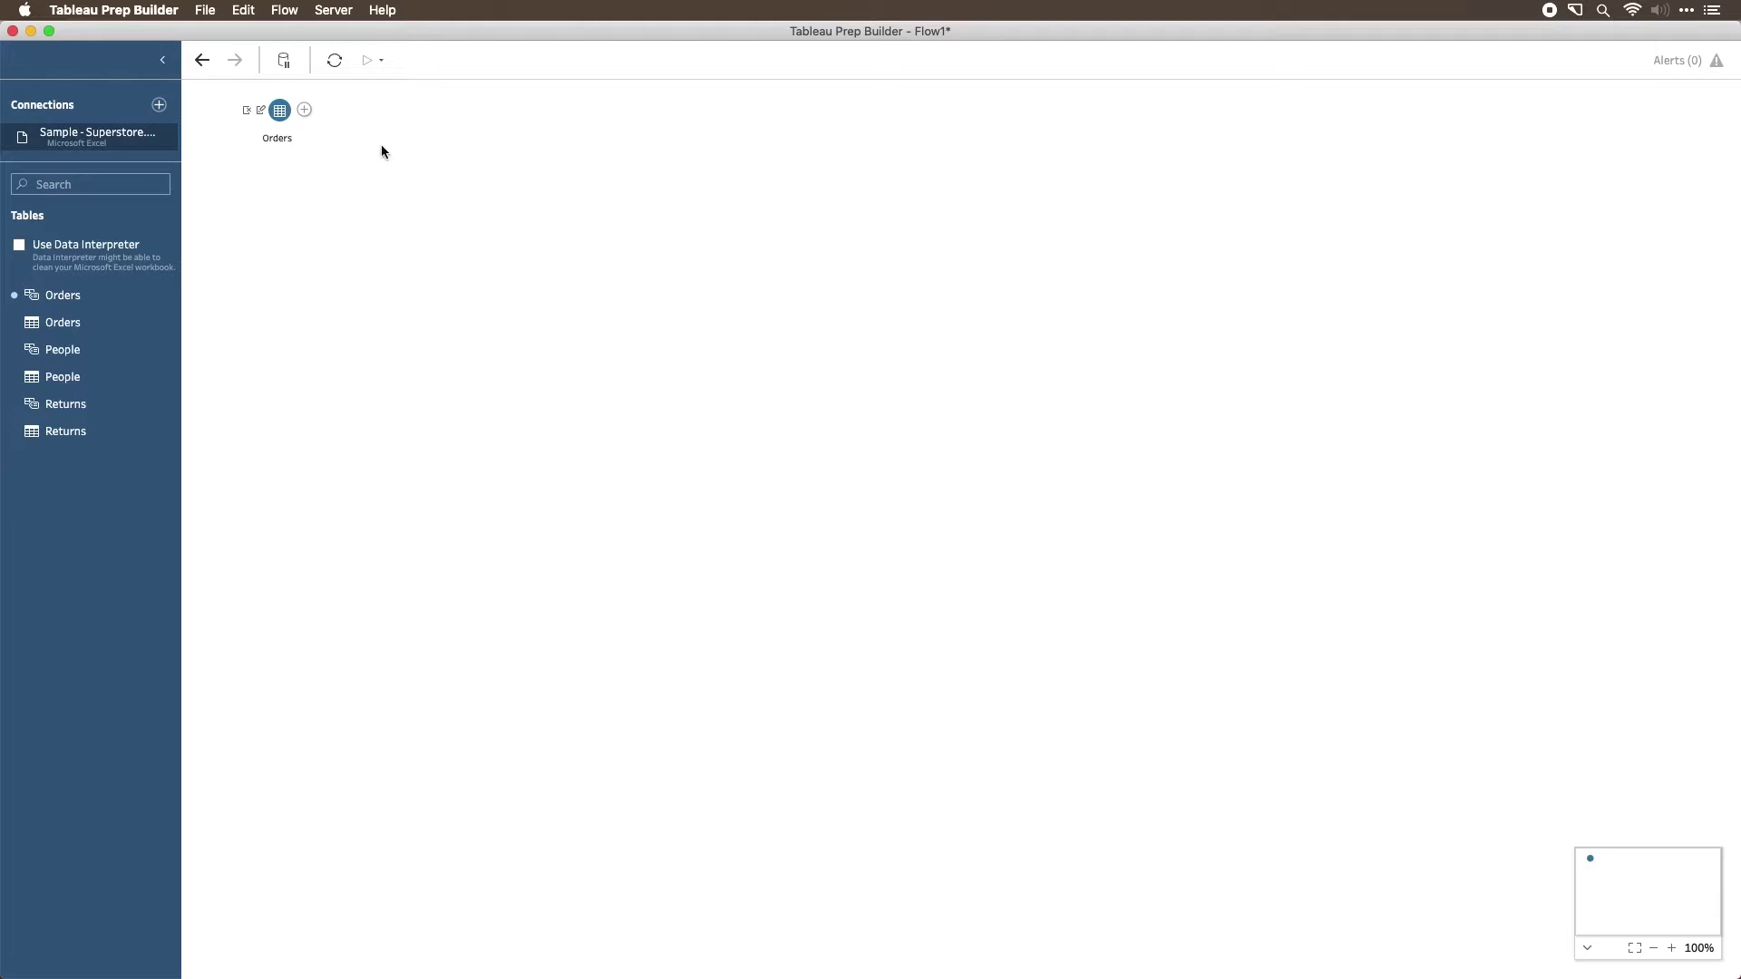
- Add a Clean 1 step after the Orders input
left_click(305, 109)
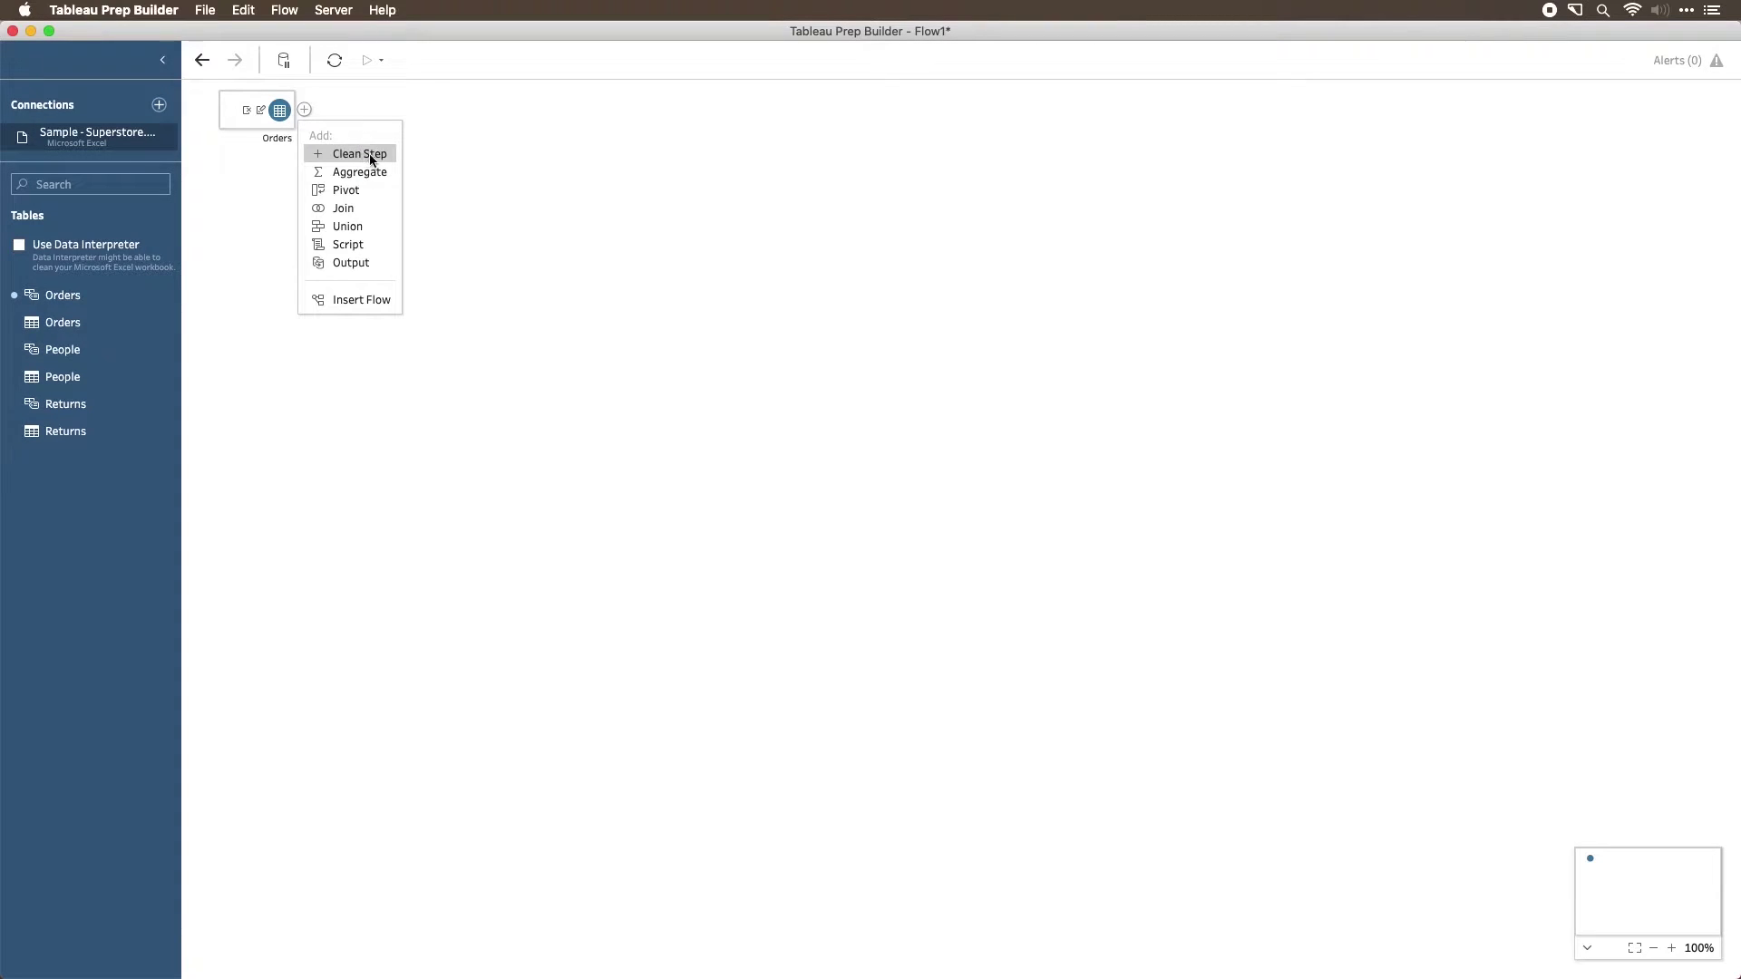
left_click(365, 151)
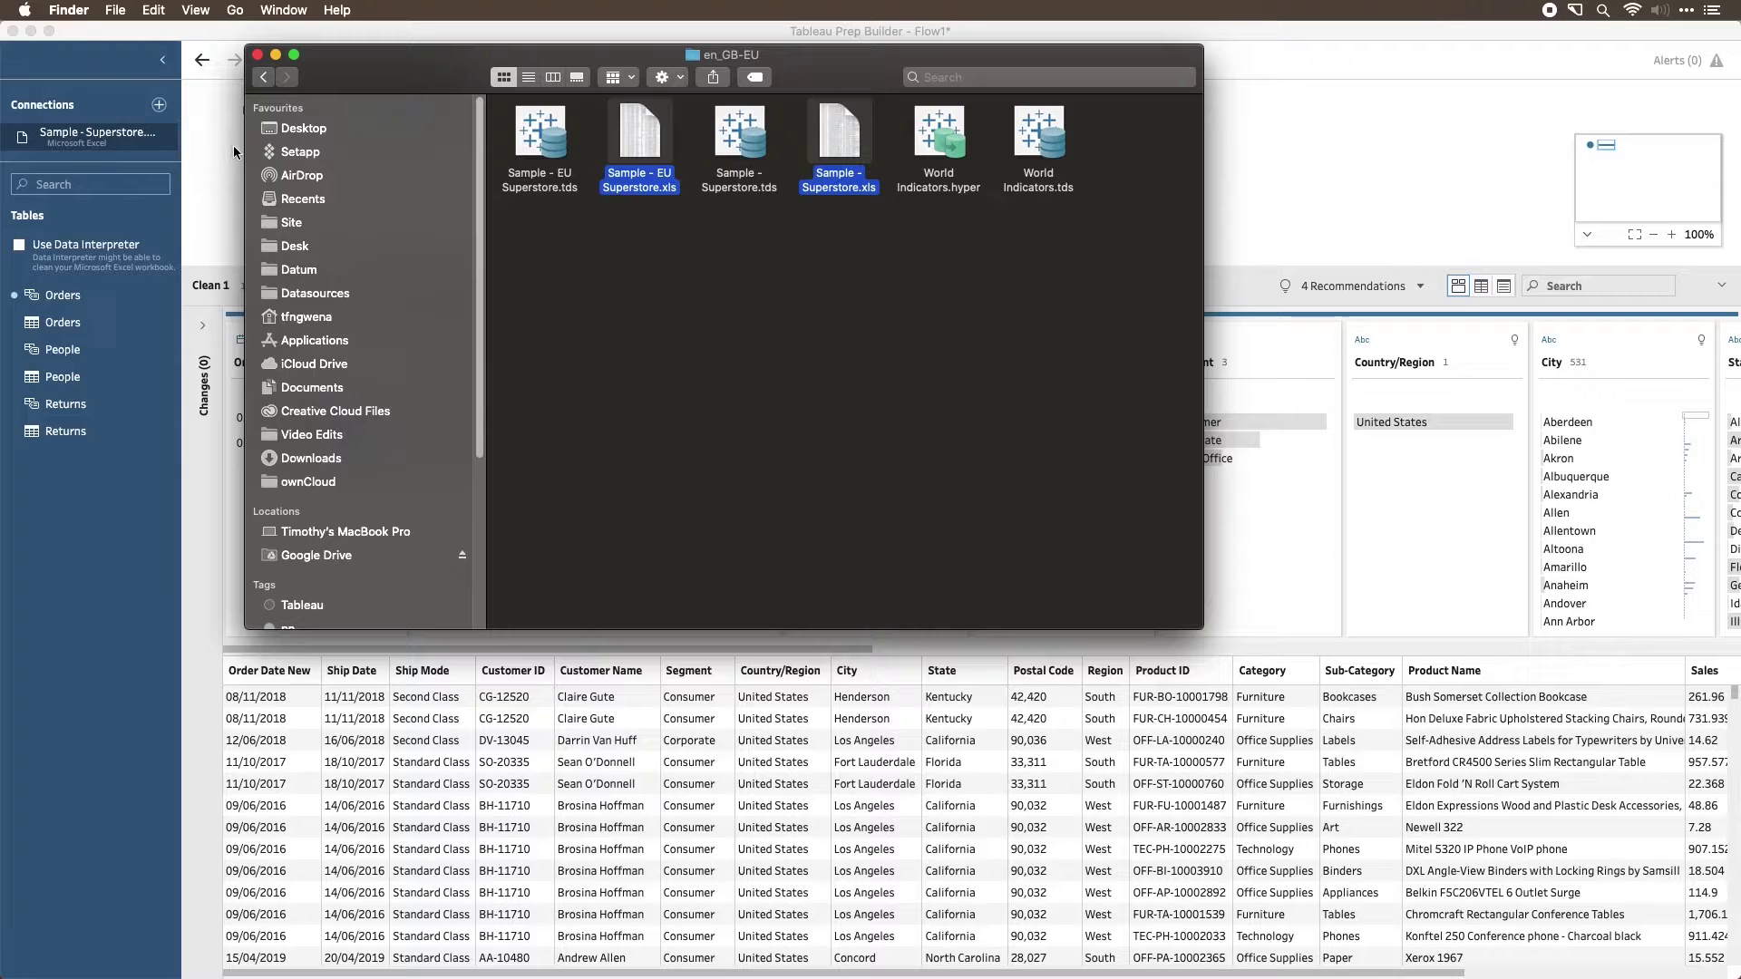
left_click(681, 316)
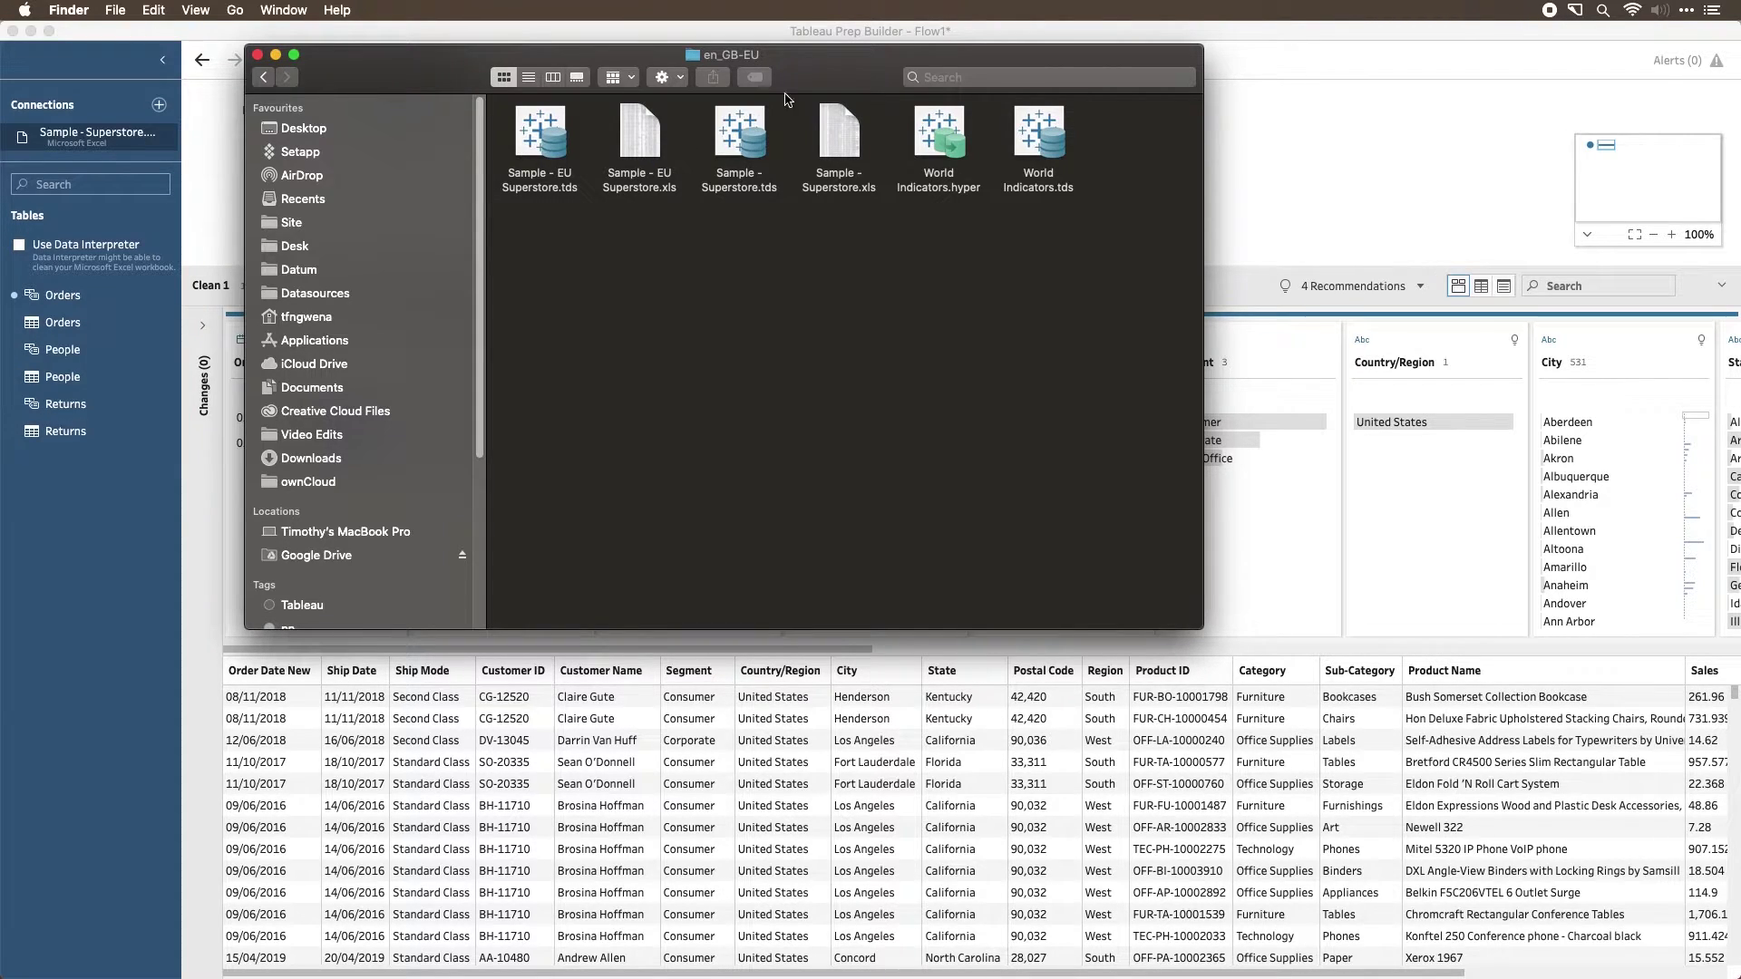
- Add Sample - EU Superstore.xls and its Orders table as a new Orders 2 input
left_click_drag(817, 57, 1238, 88)
left_click_drag(1079, 177, 523, 214)
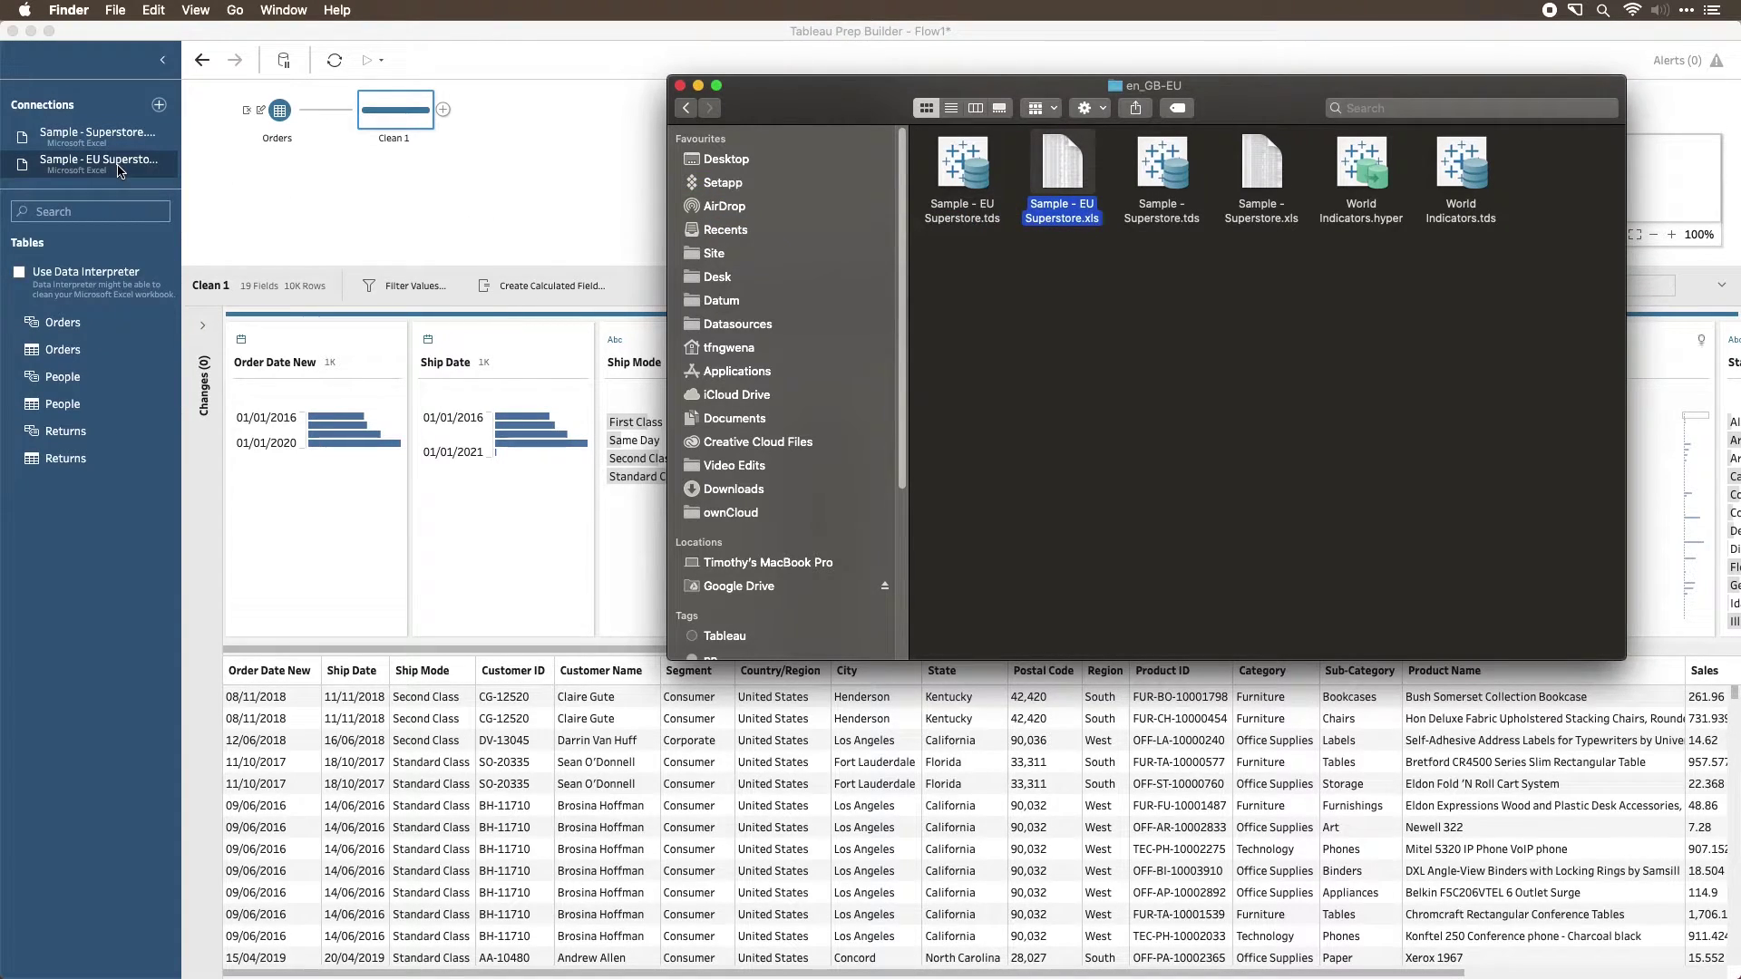
left_click(118, 171)
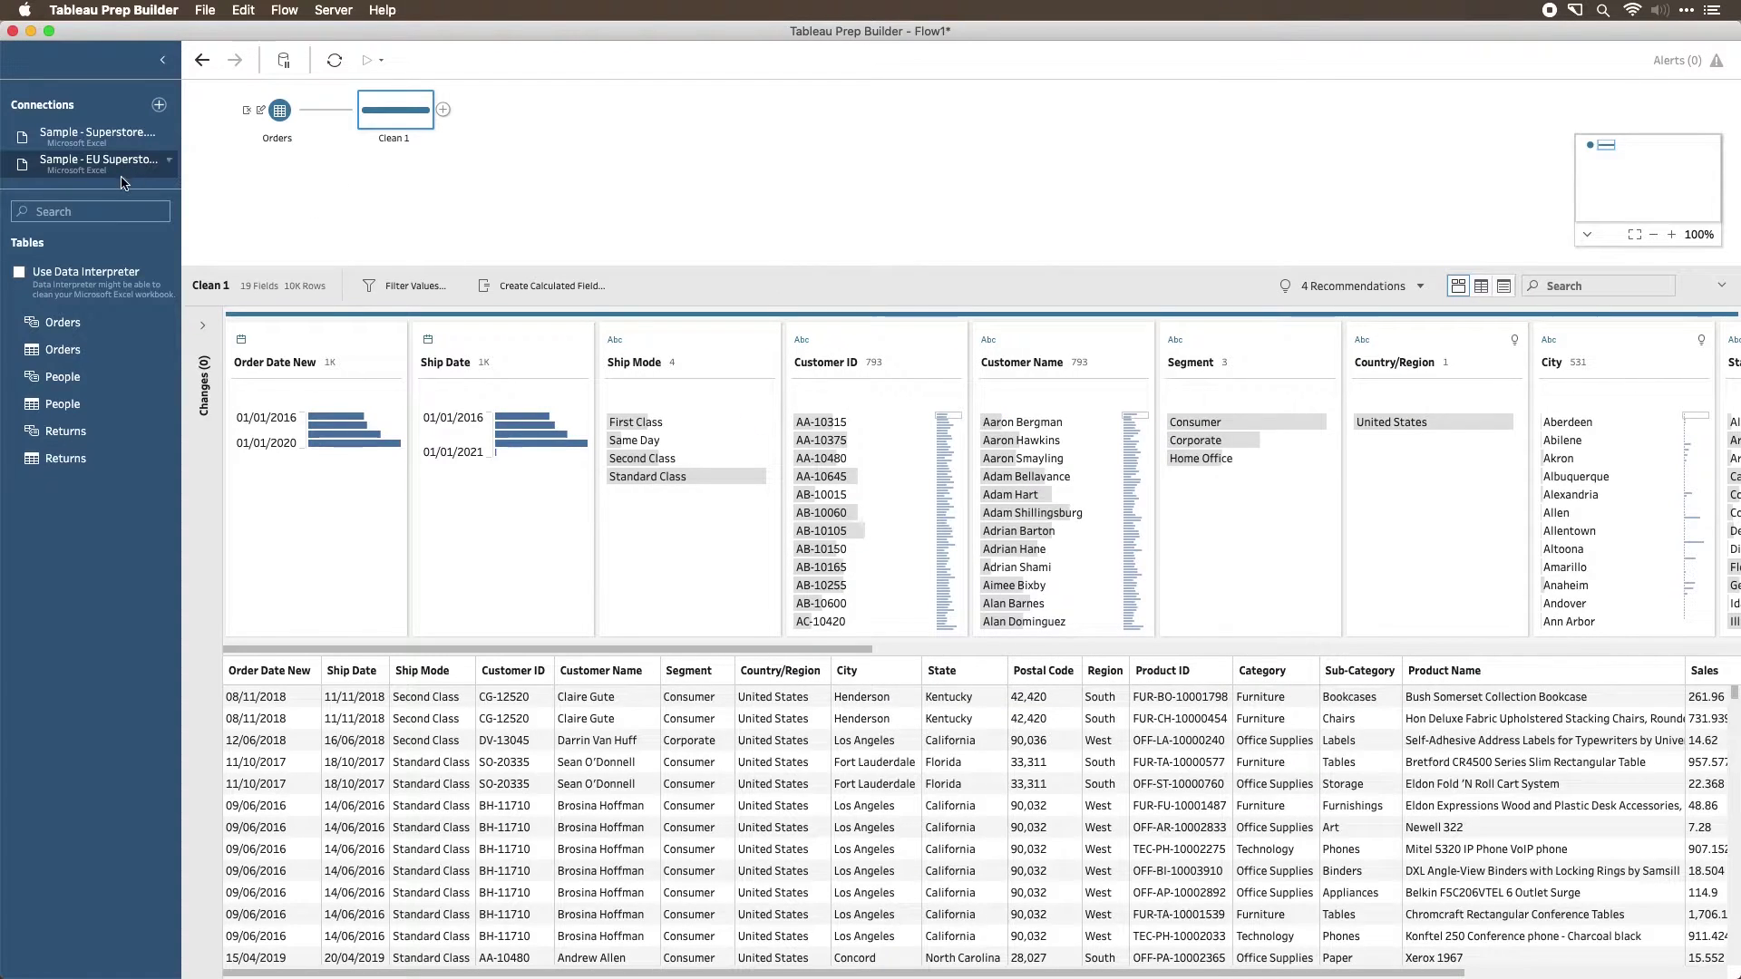
left_click_drag(72, 359, 369, 253)
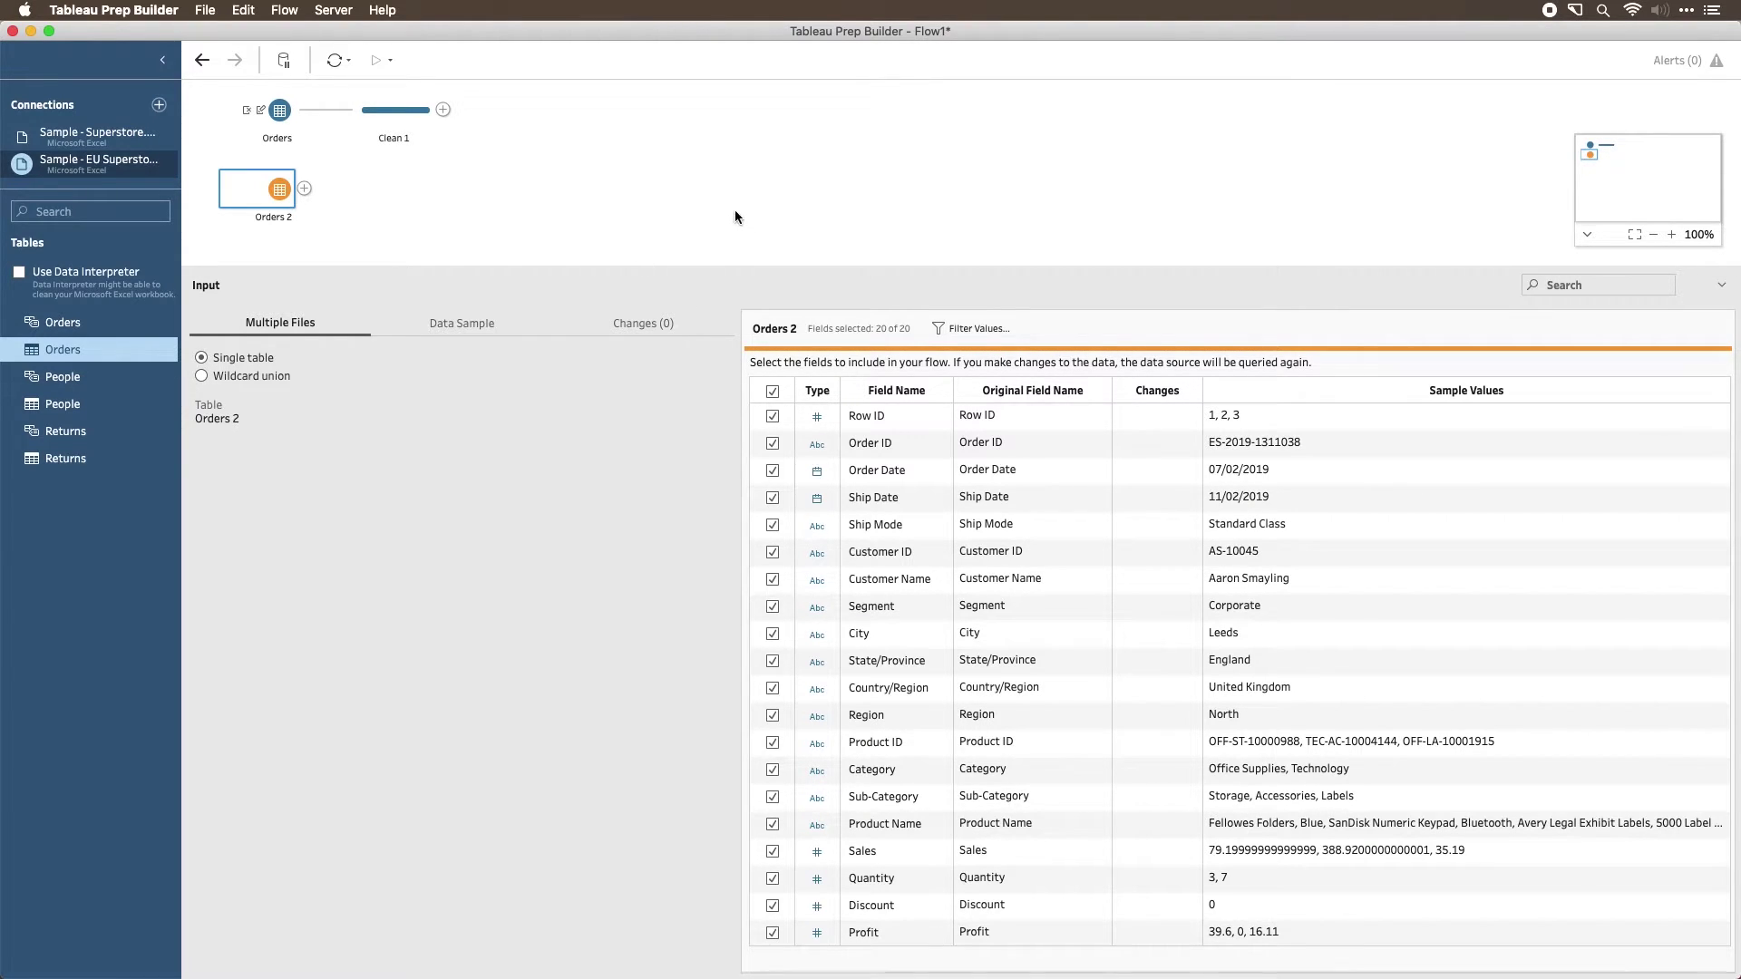
- Bring the en_GB-EU Finder window forward and select World Indicators.hyper
key("ctrl+Up")
left_click(1402, 245)
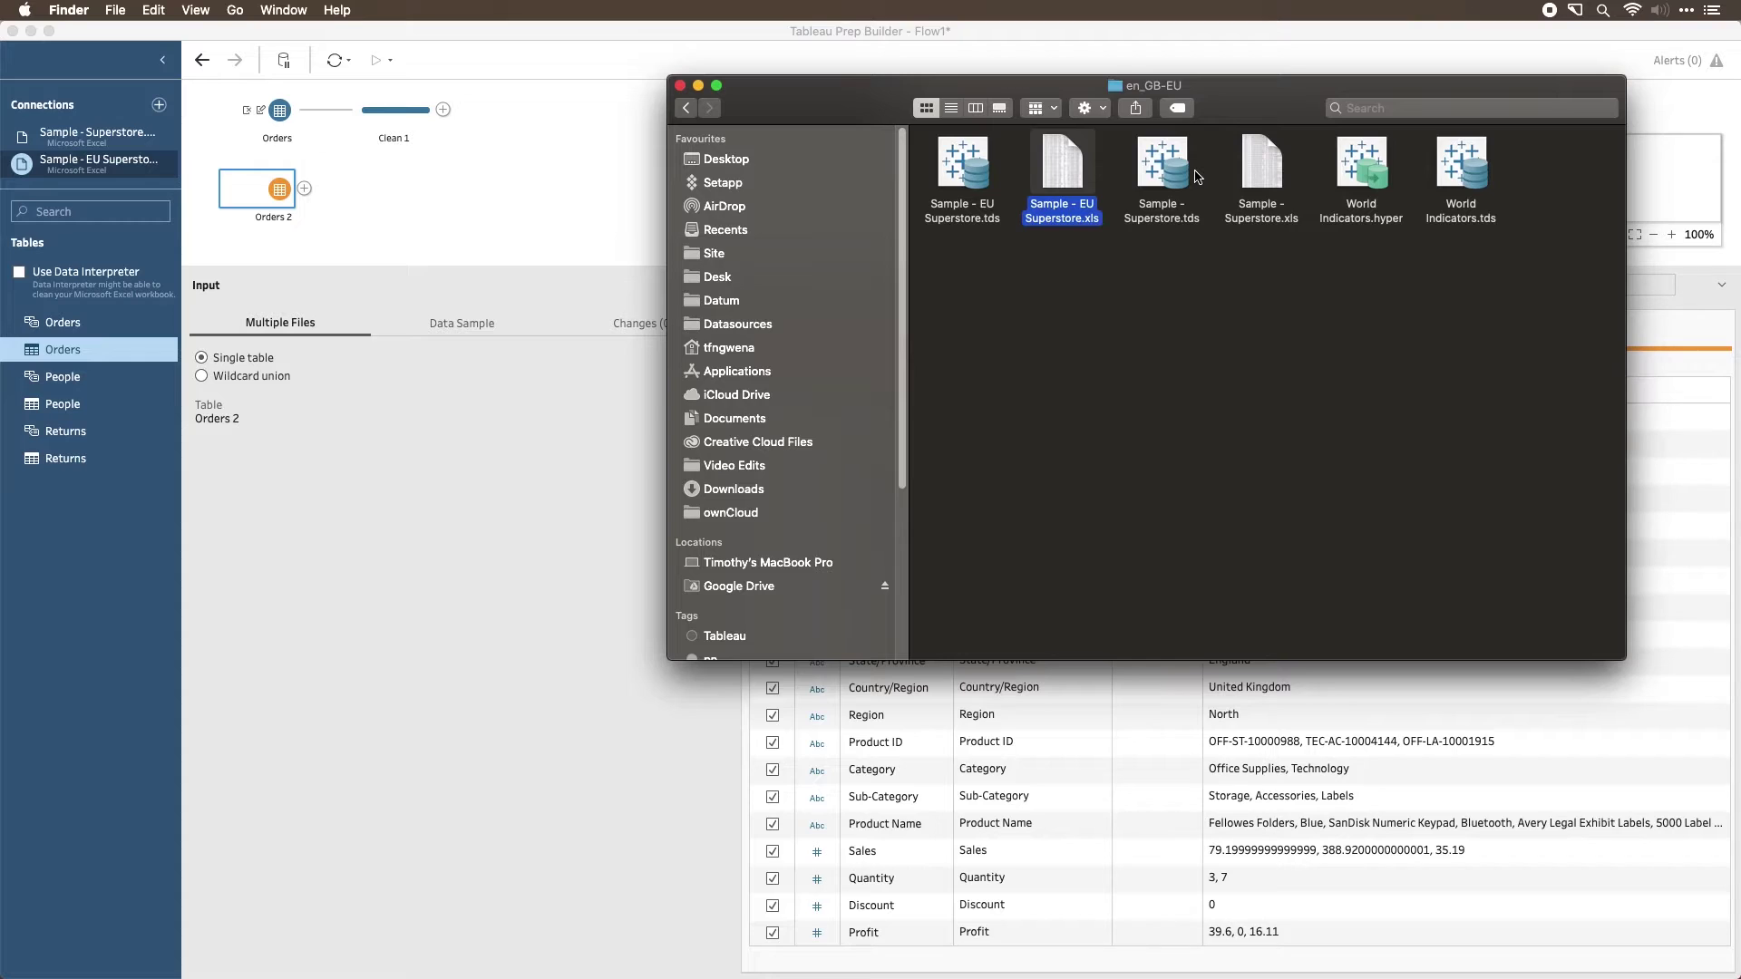
left_click(1374, 171)
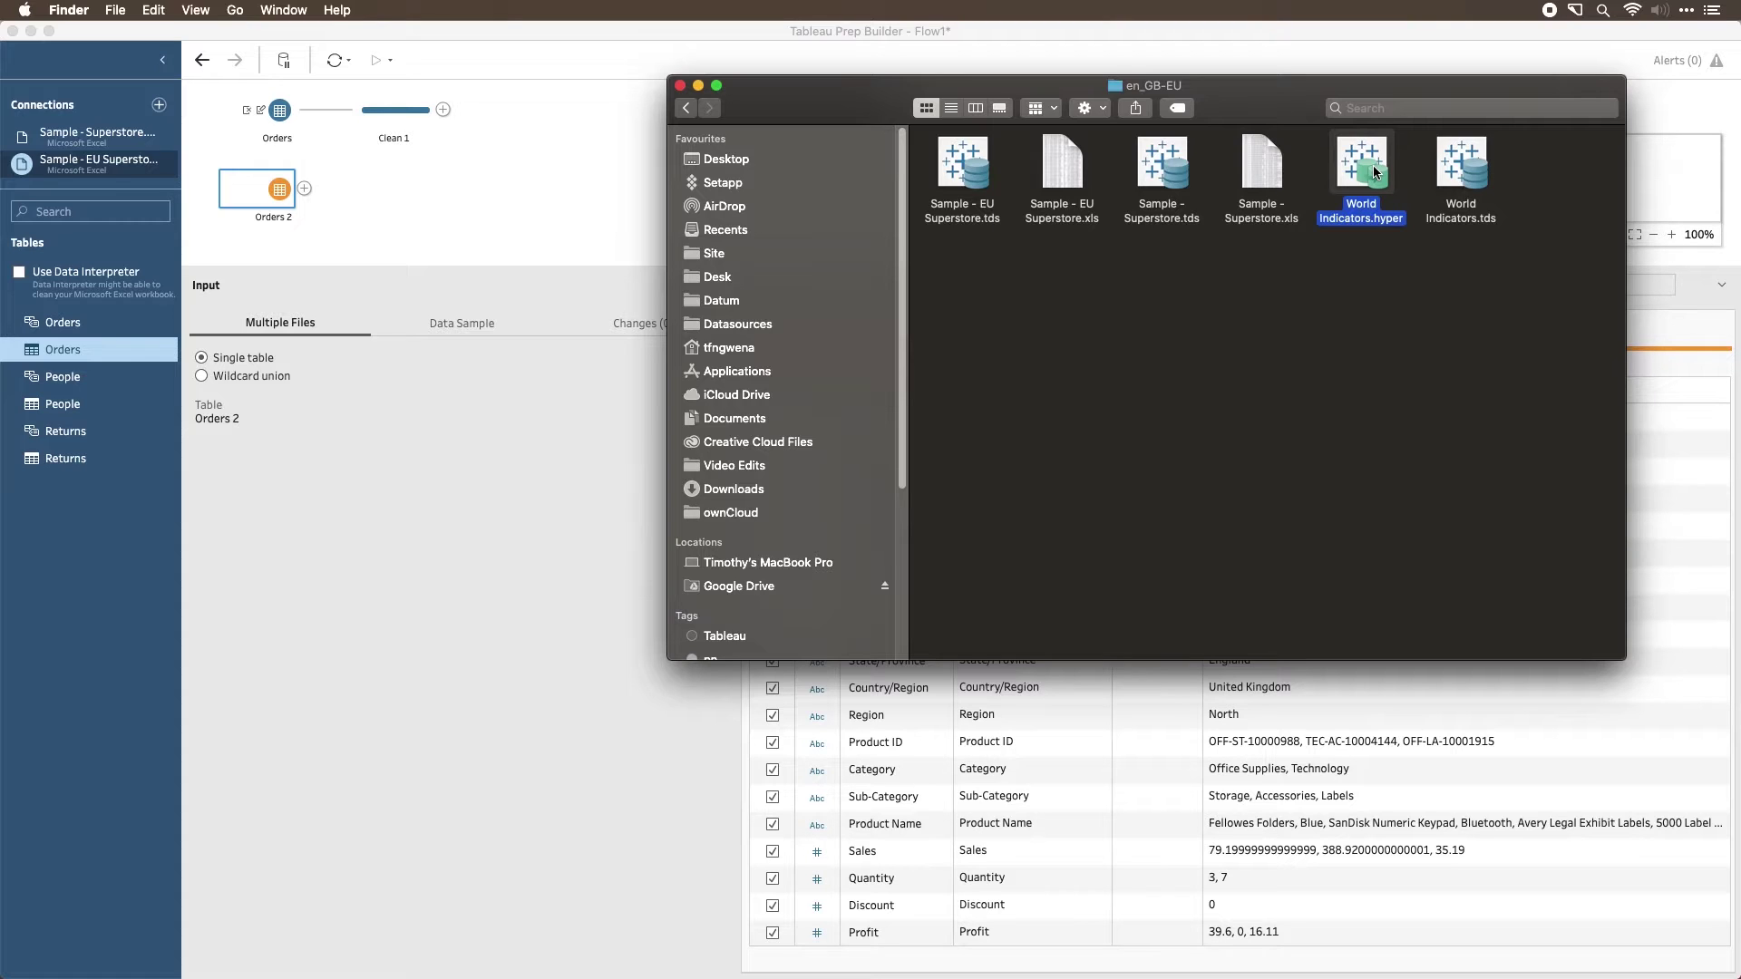
- Drag both Superstore workbooks and World Indicators.hyper into the flow, then close Finder
left_click_drag(1373, 165, 1361, 182)
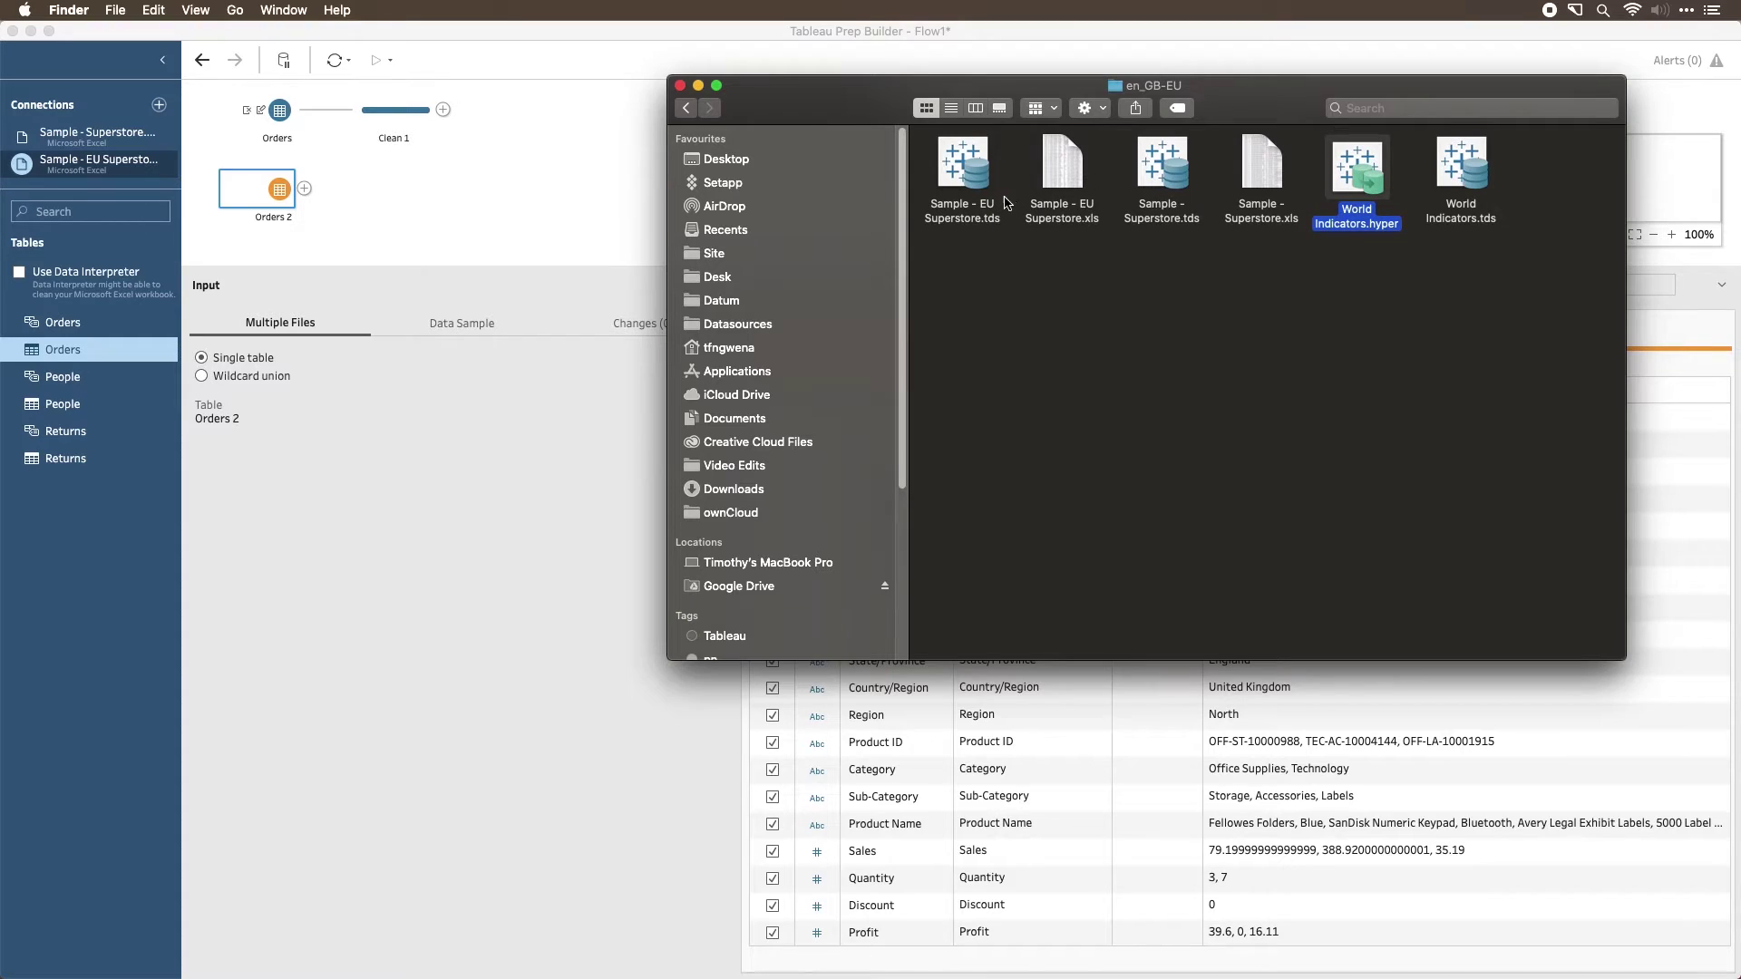
right_click(1058, 164)
left_click(1429, 272)
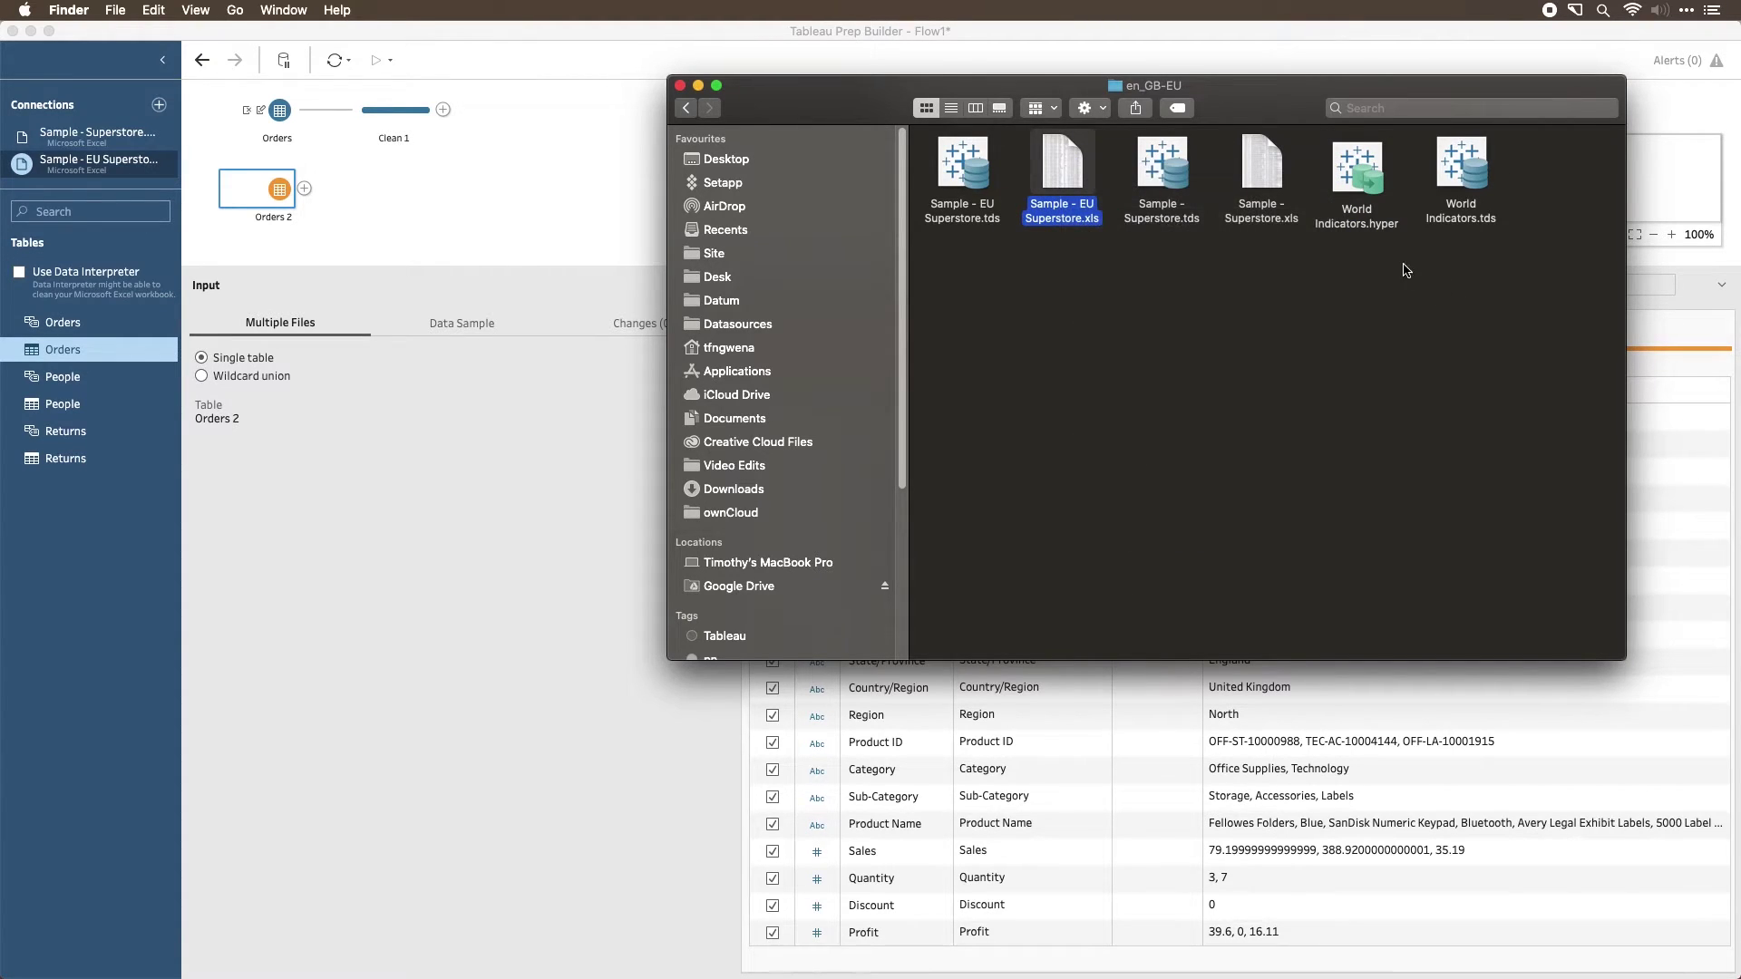
left_click(1280, 173, "super")
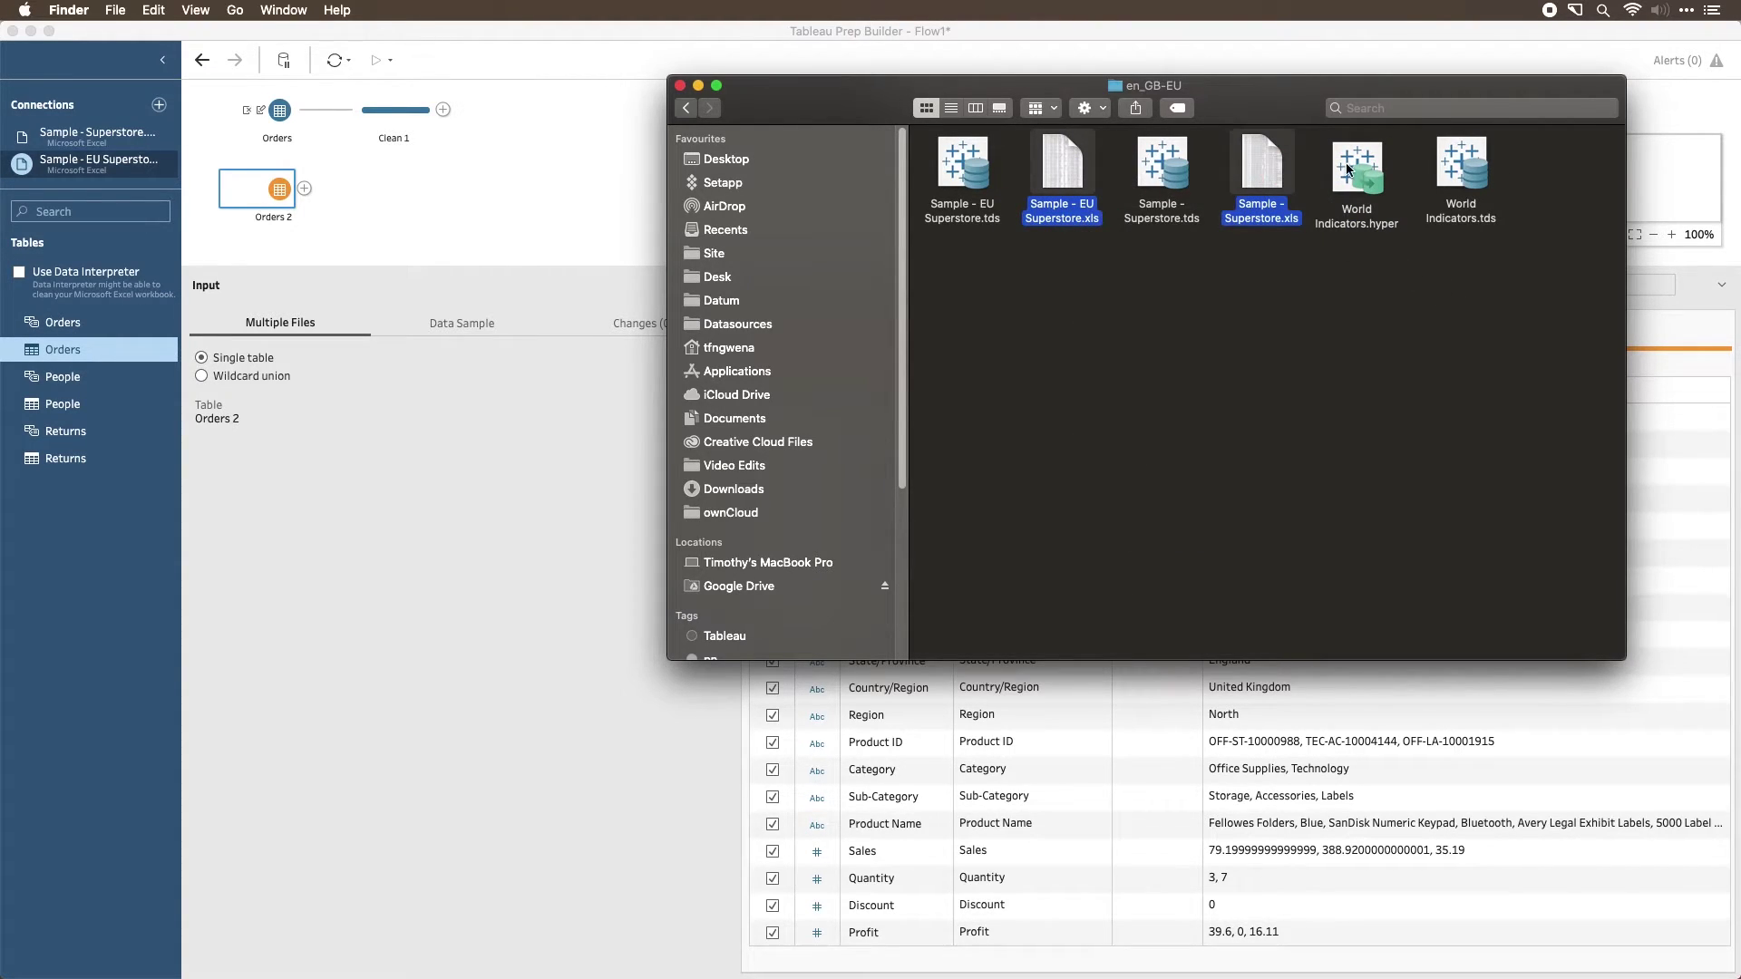
left_click(1349, 169, "super")
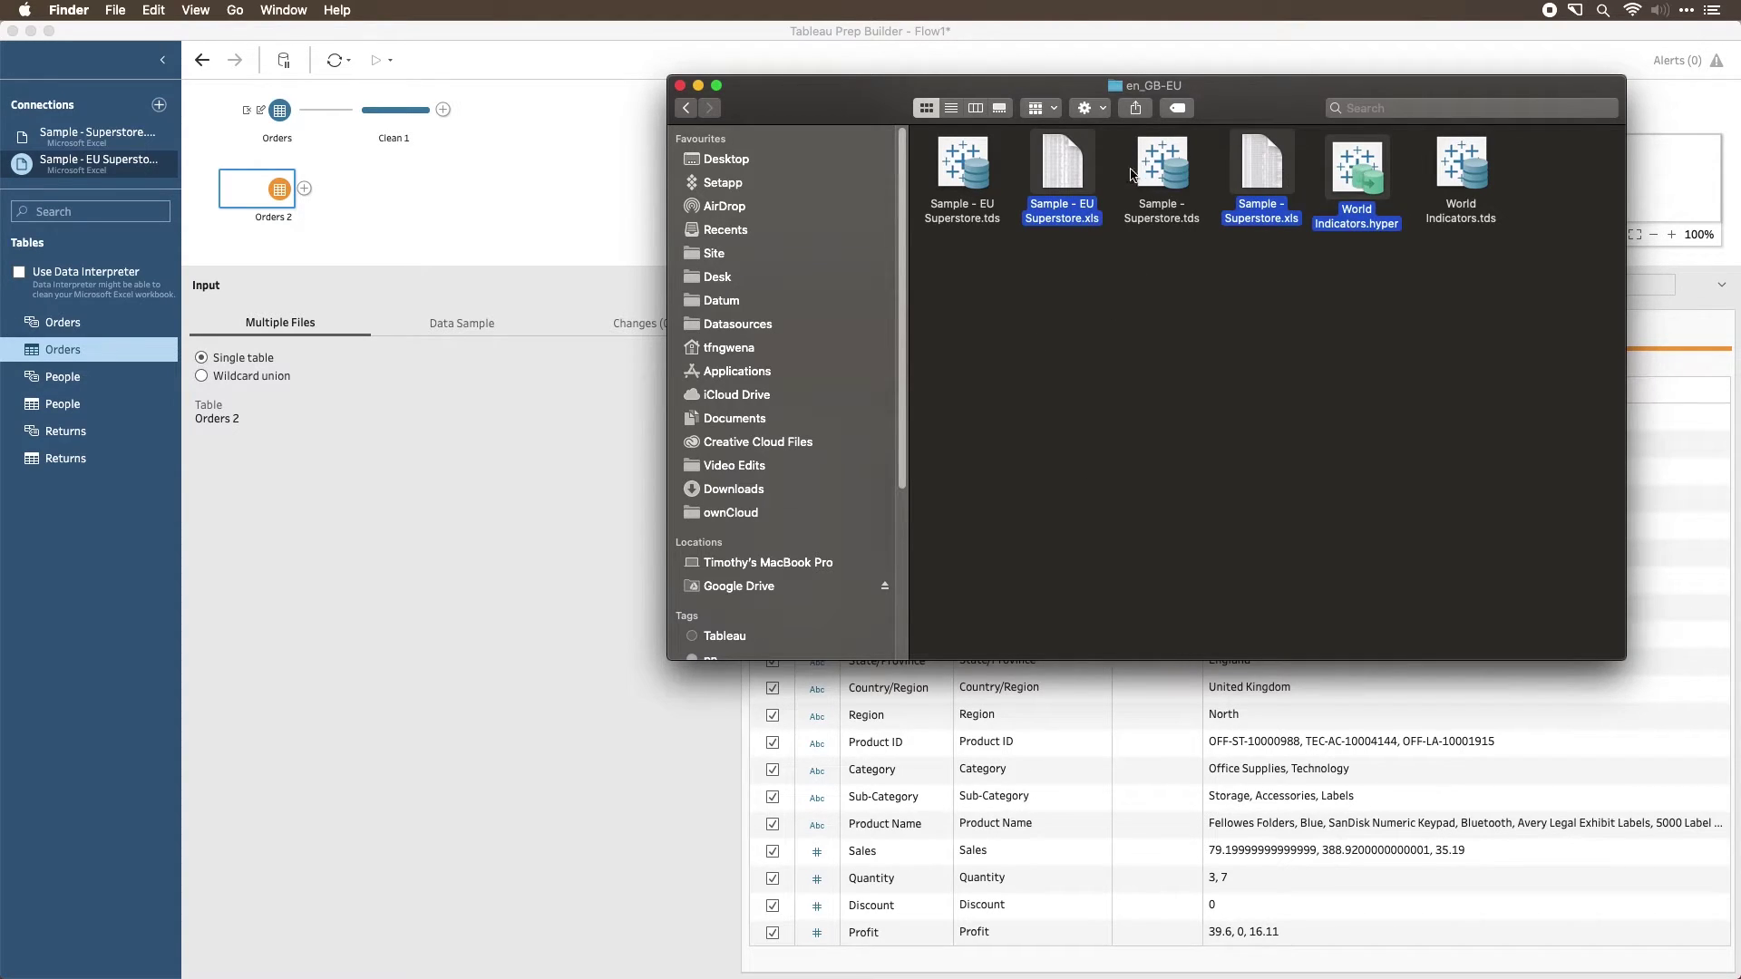
left_click_drag(1066, 169, 537, 194)
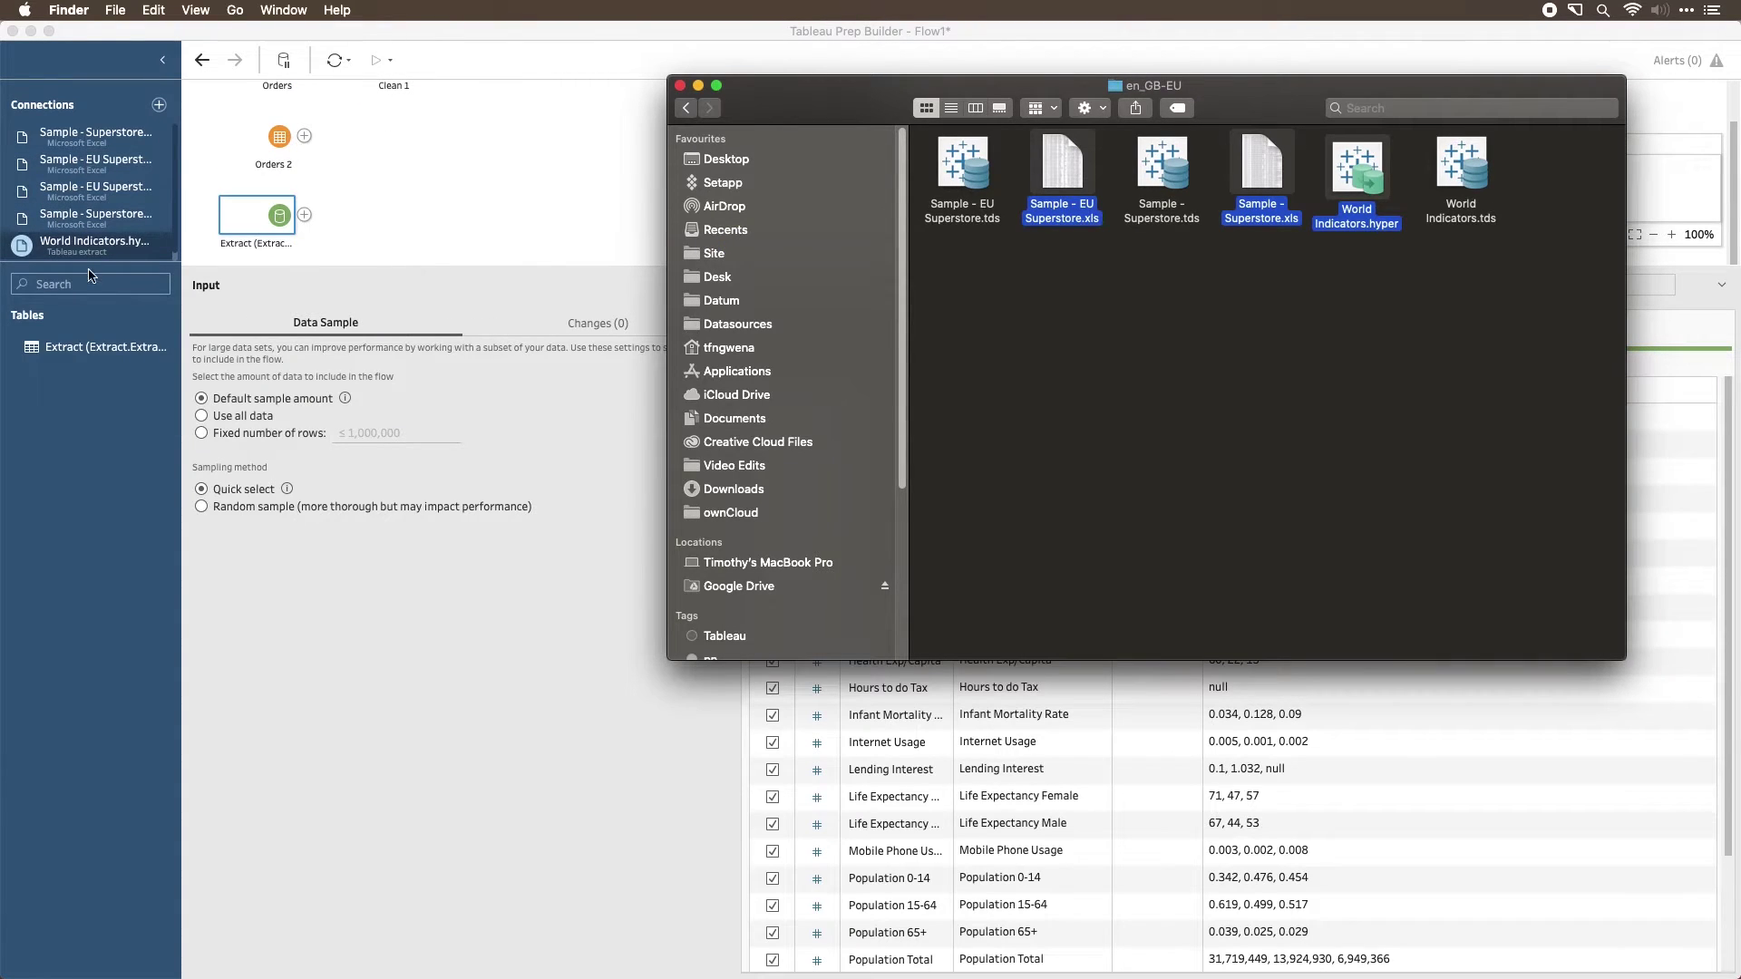
left_click(697, 85)
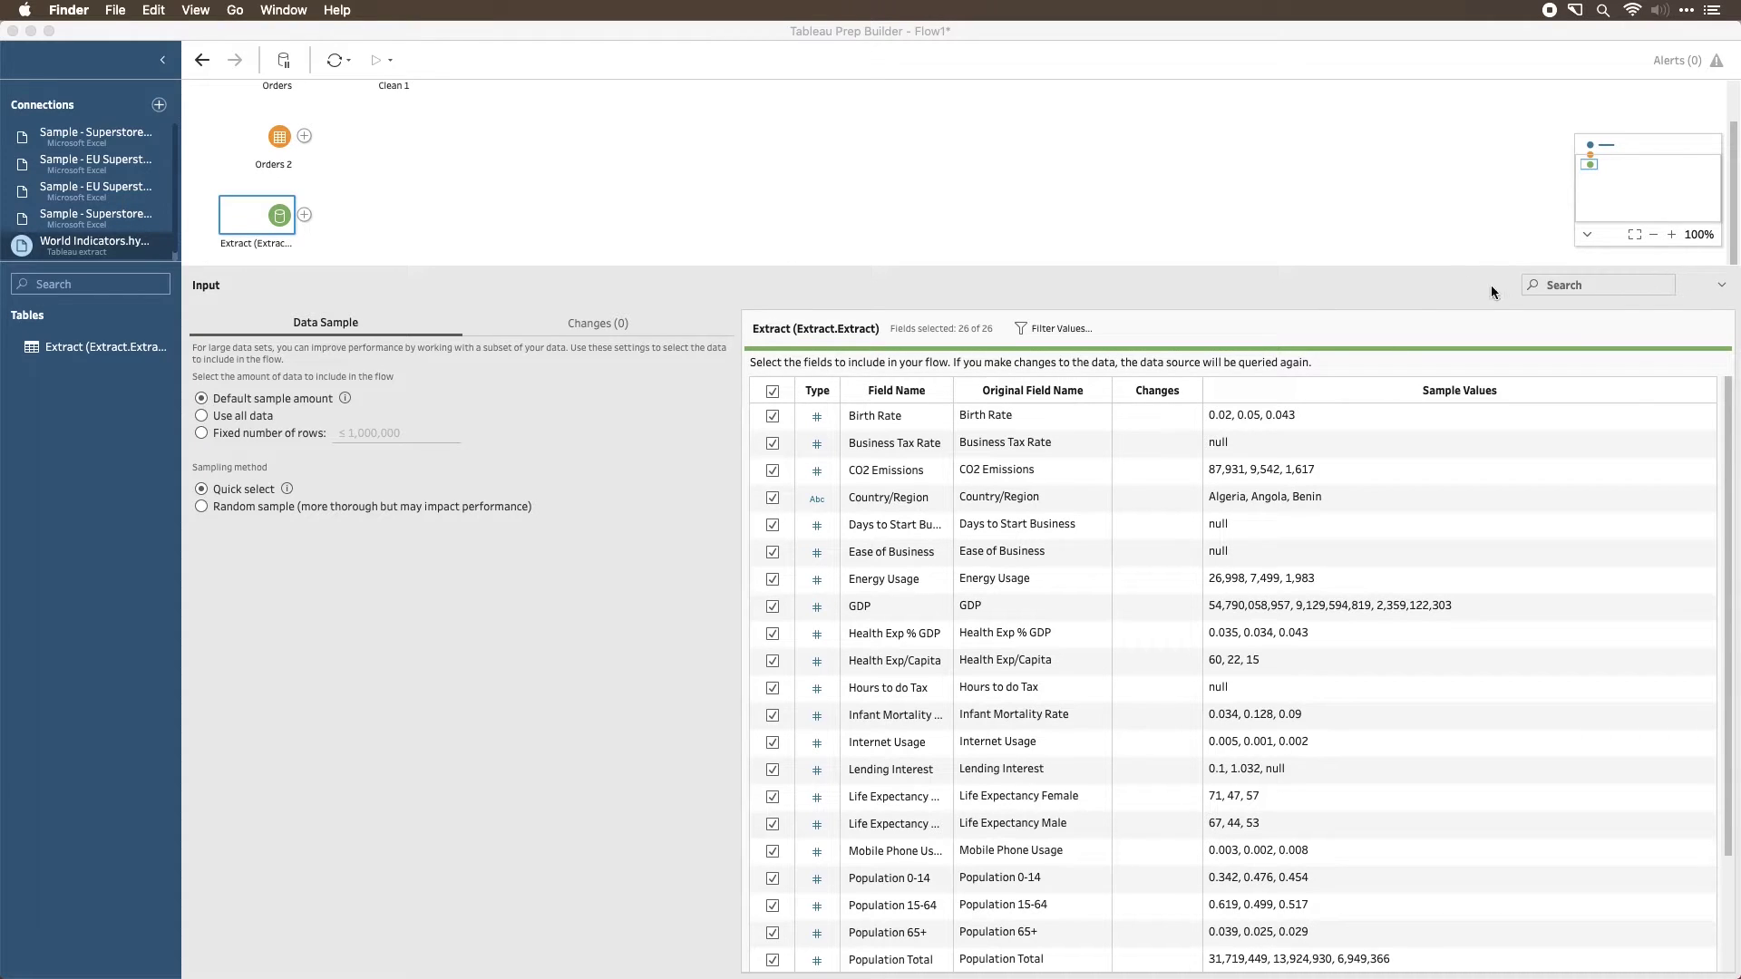
- Inspect the Extract, Orders and Orders 2 inputs, ending on the World Indicators fields
left_click(1720, 295)
left_click(1721, 286)
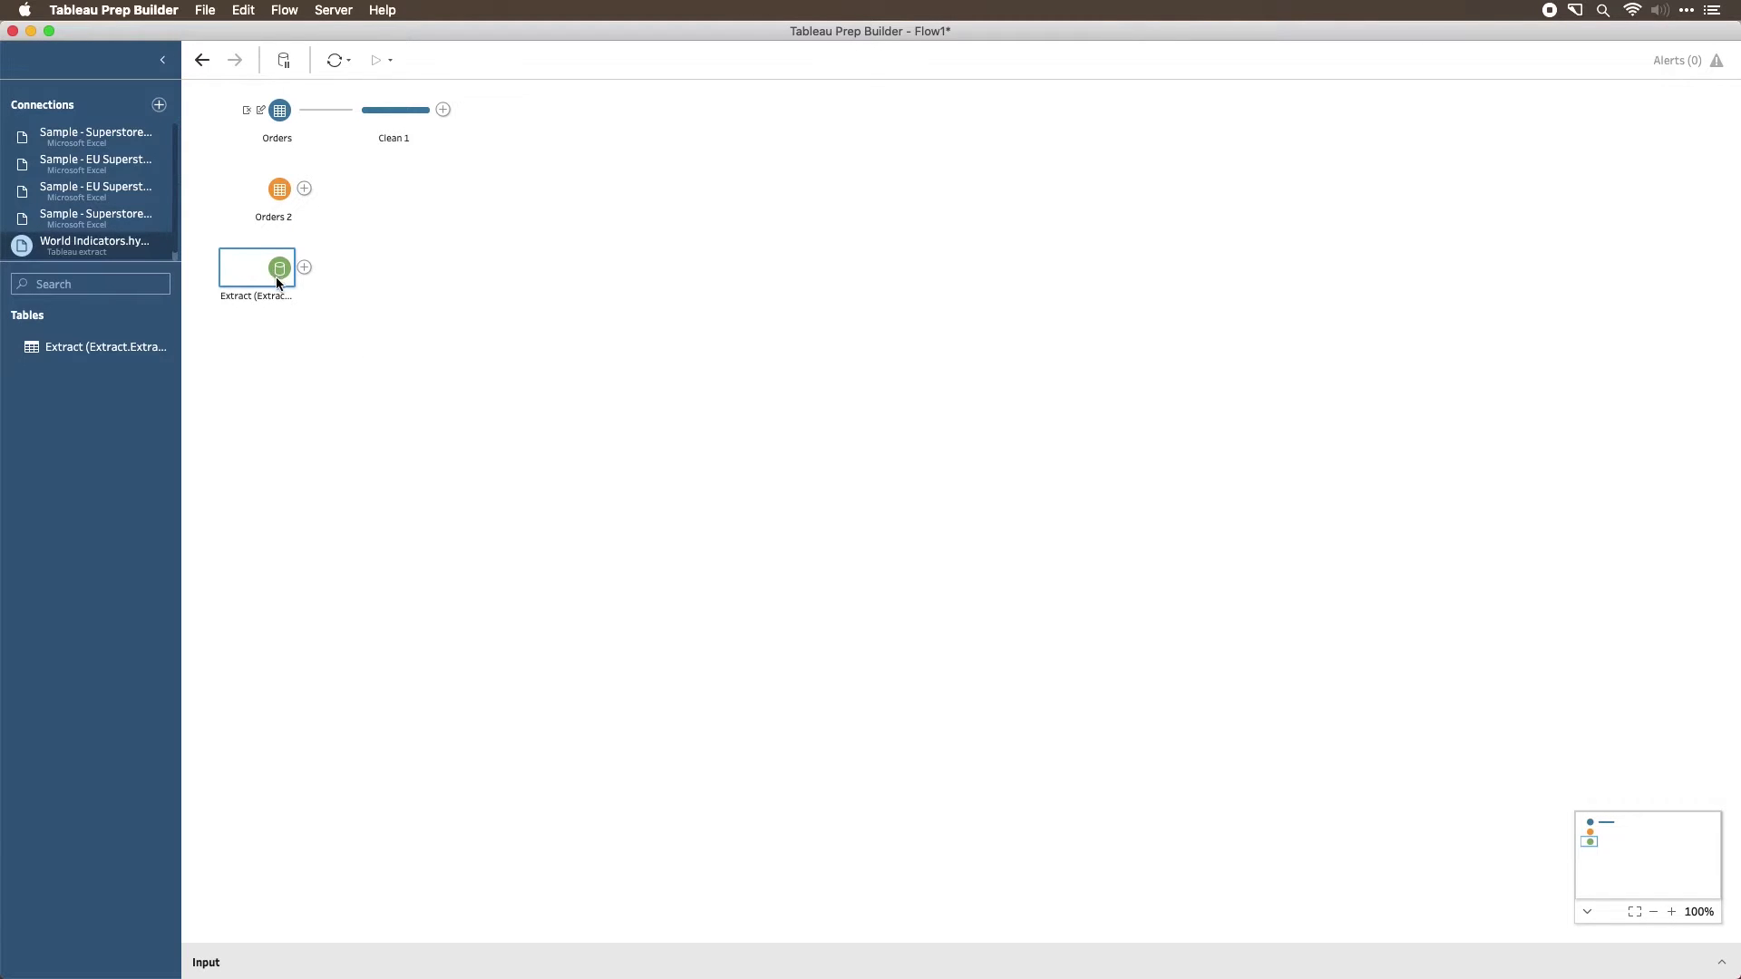
mouse_move(95, 246)
left_click(399, 414)
left_click(282, 275)
left_click(272, 189)
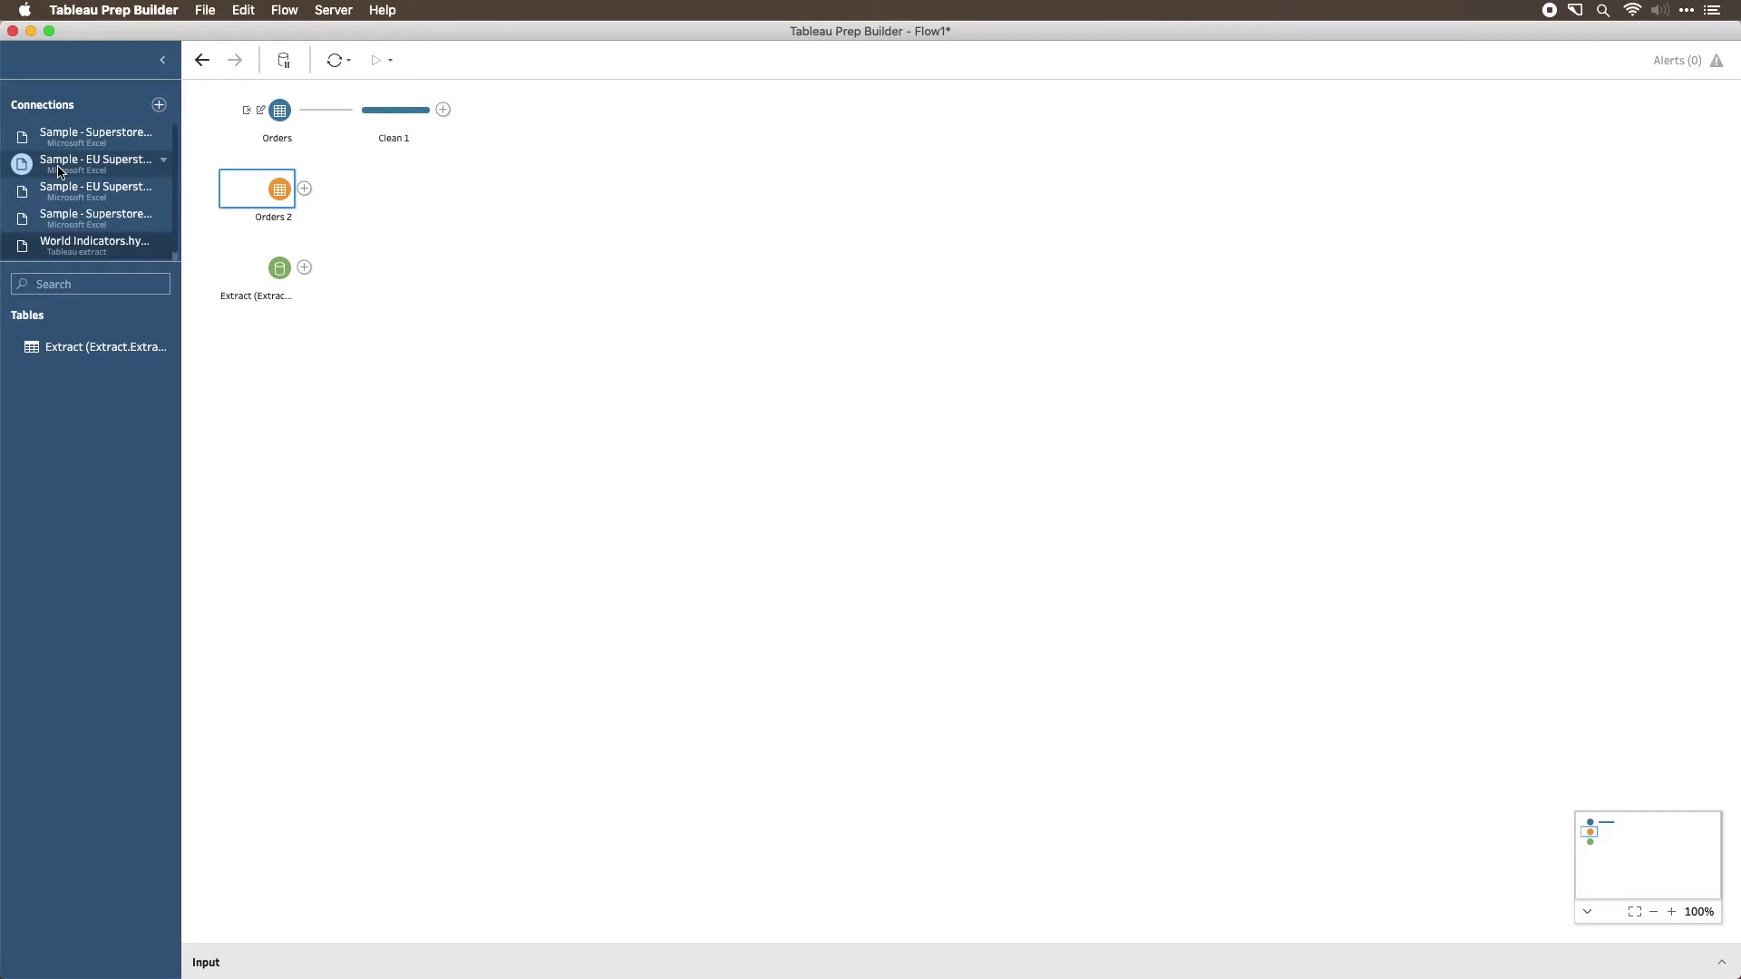
left_click(262, 113)
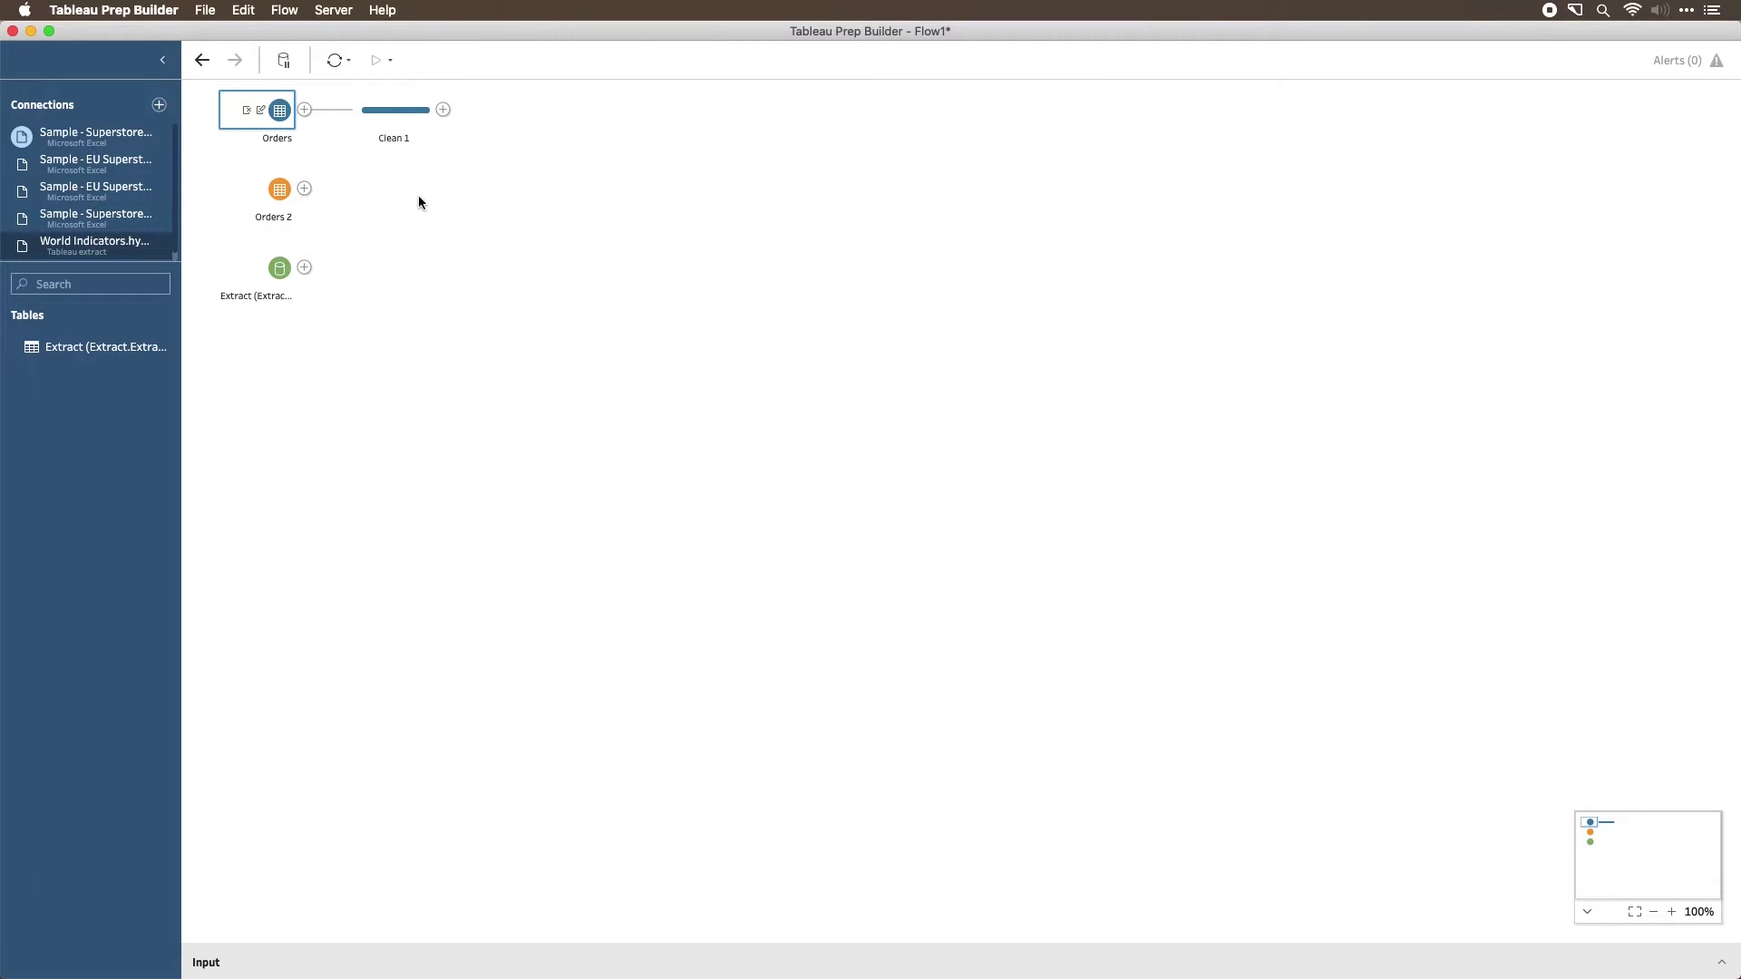
left_click(286, 199)
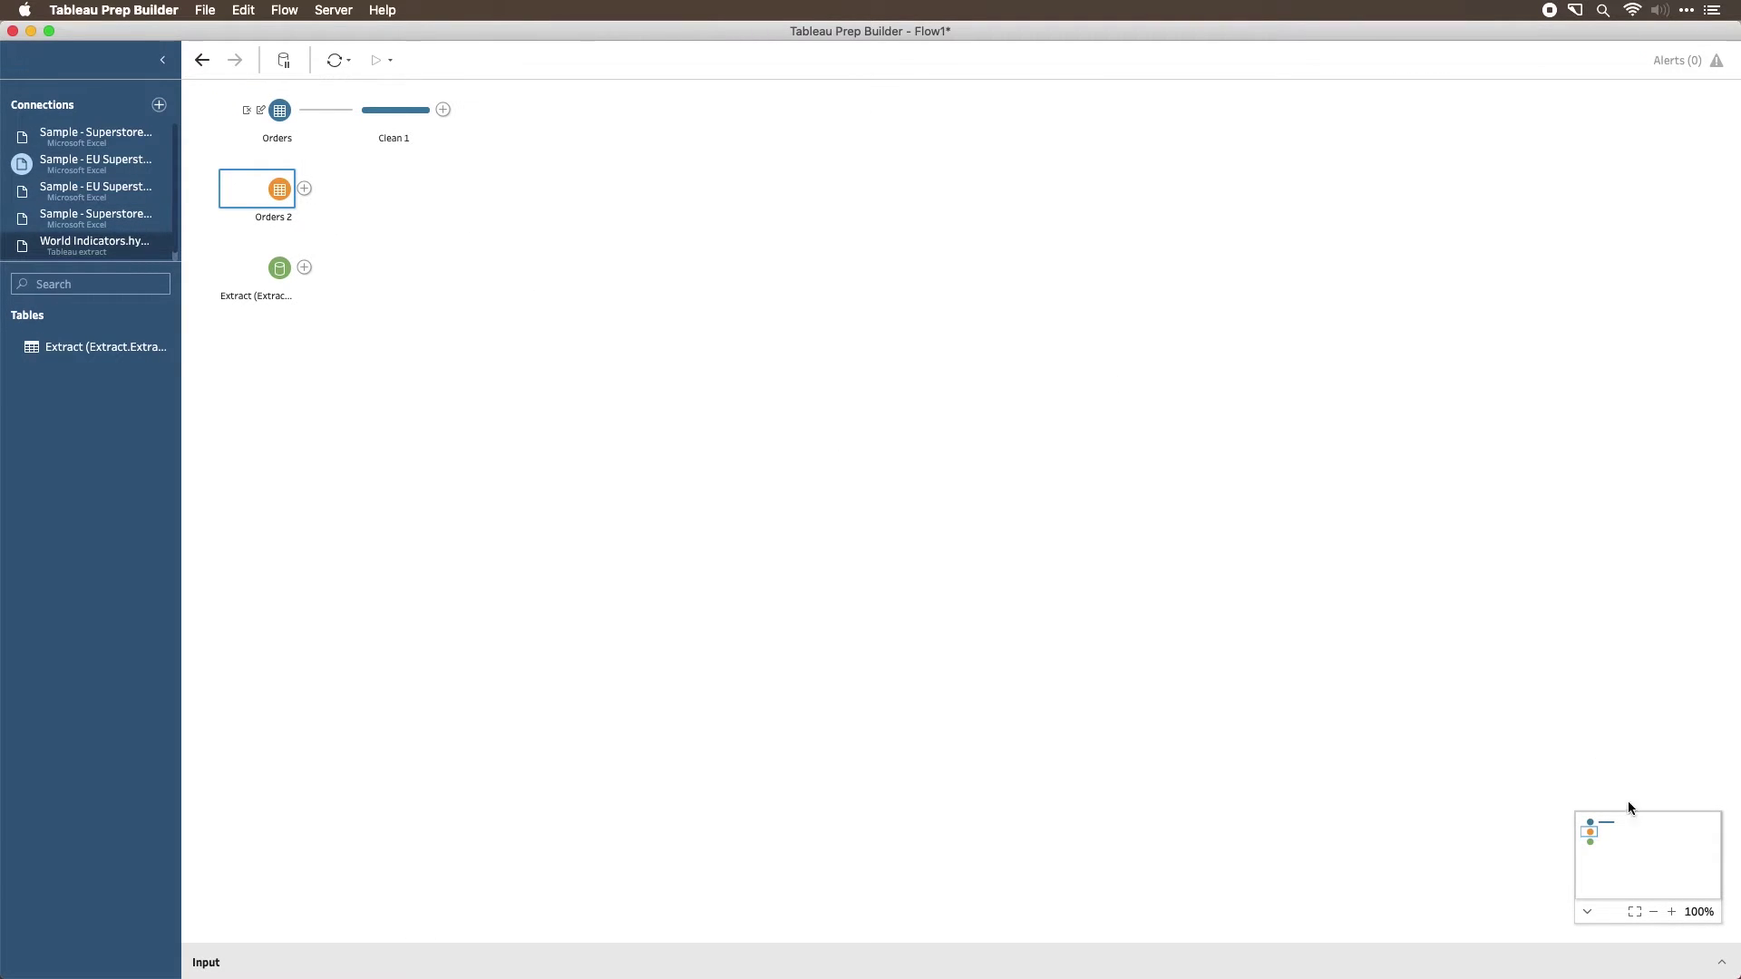
left_click(1722, 966)
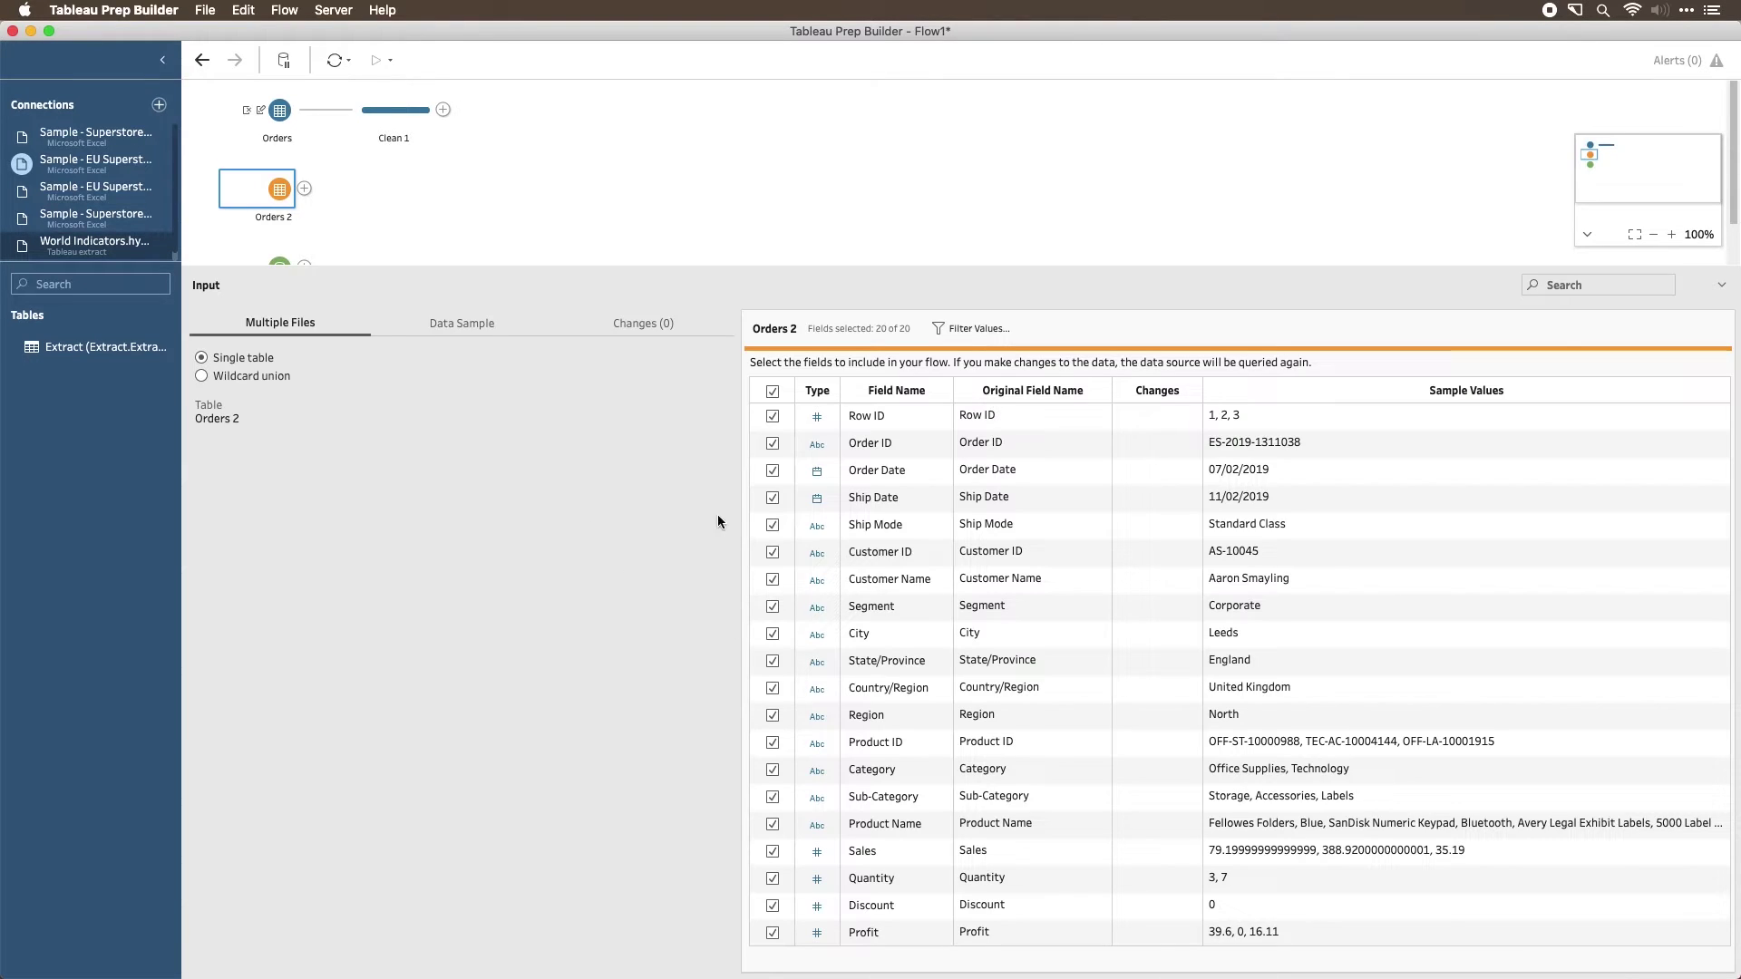
scroll(391, 248, "down", 2)
left_click(281, 224)
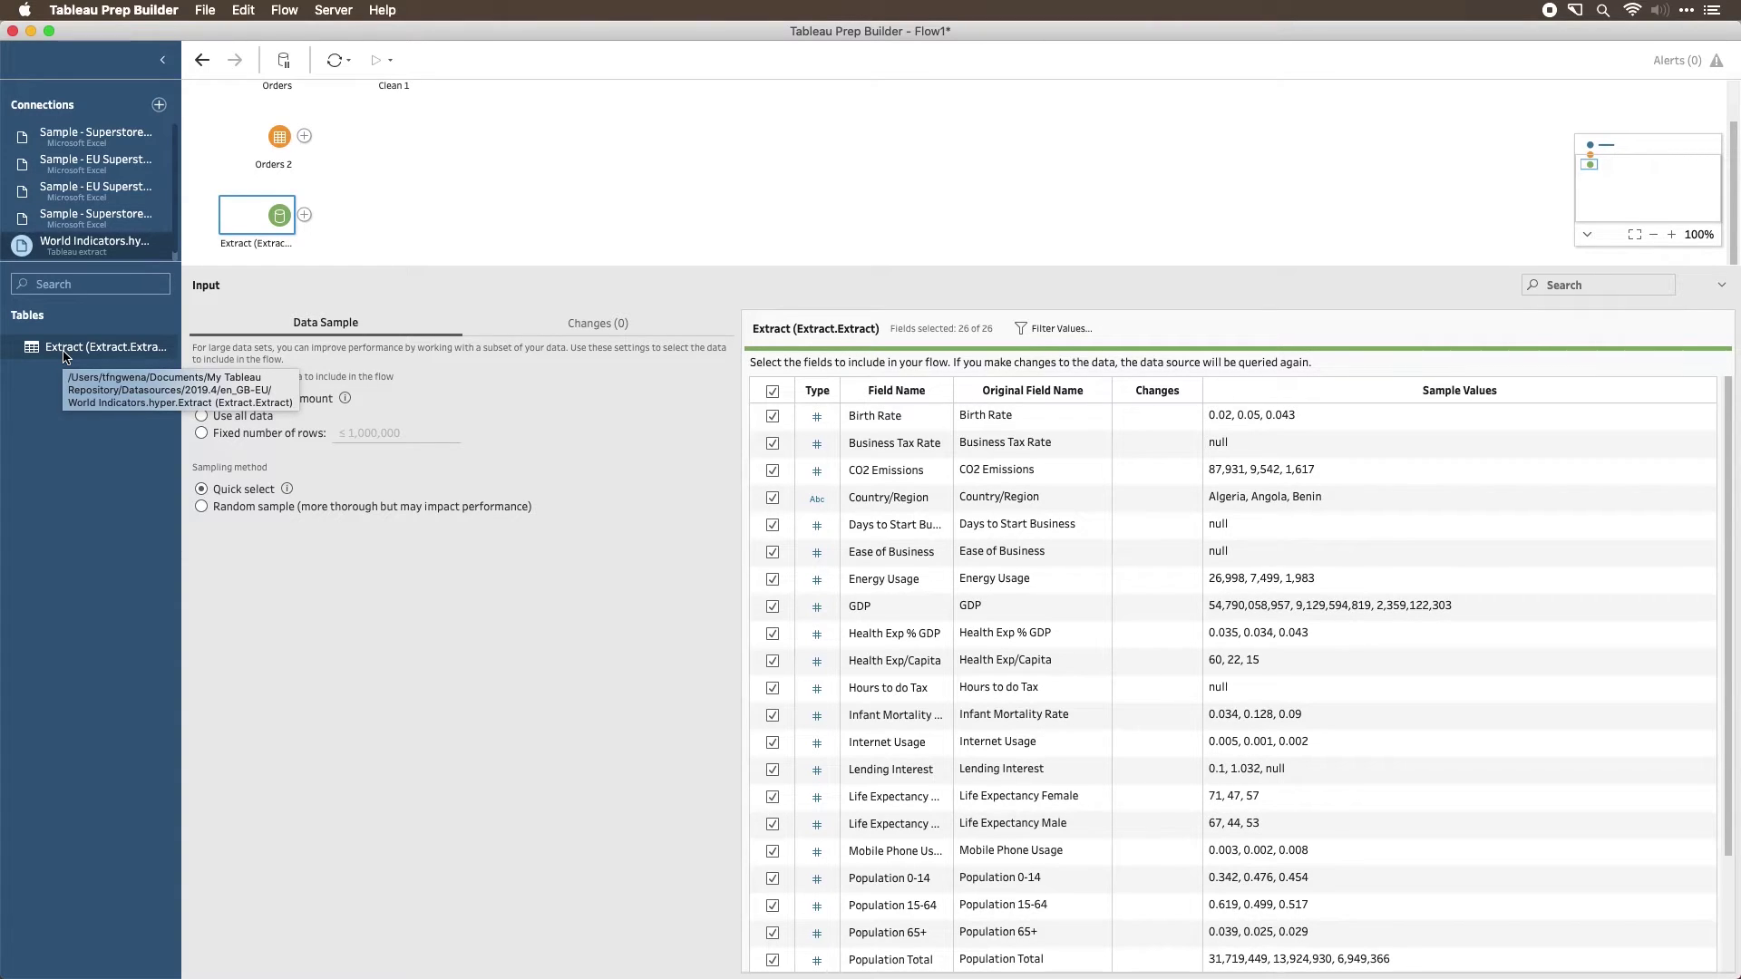
- Add three more Extract input steps to the canvas
left_click_drag(64, 356, 639, 174)
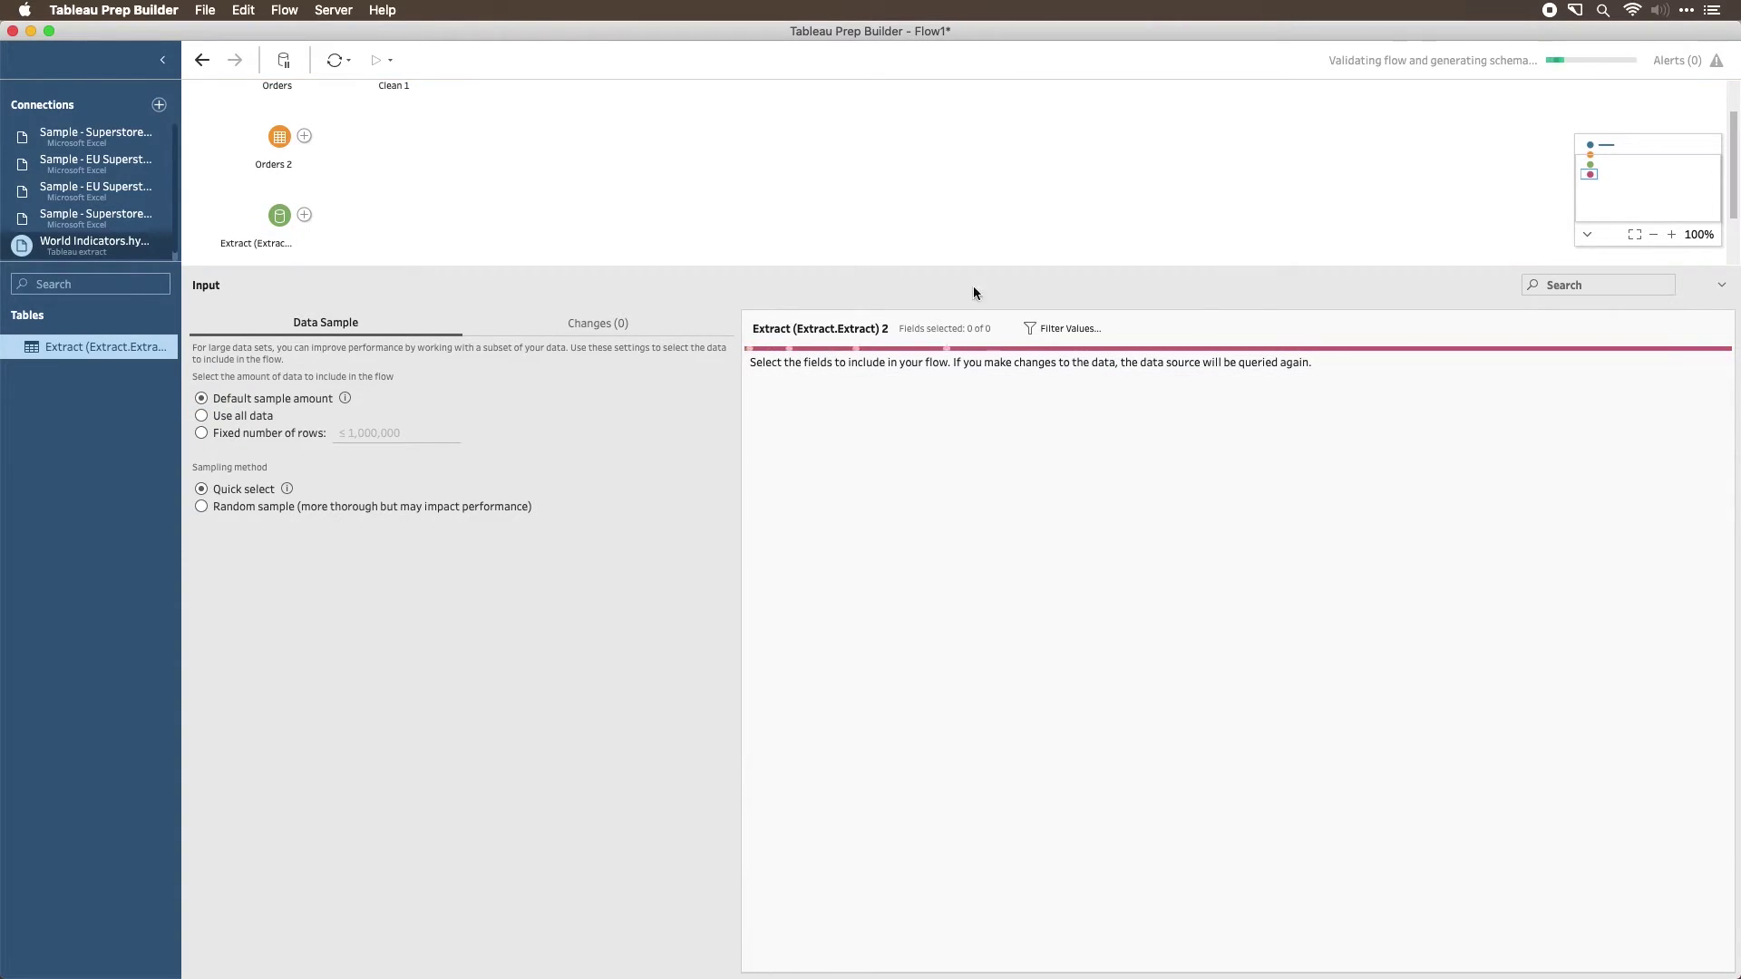
left_click(1721, 285)
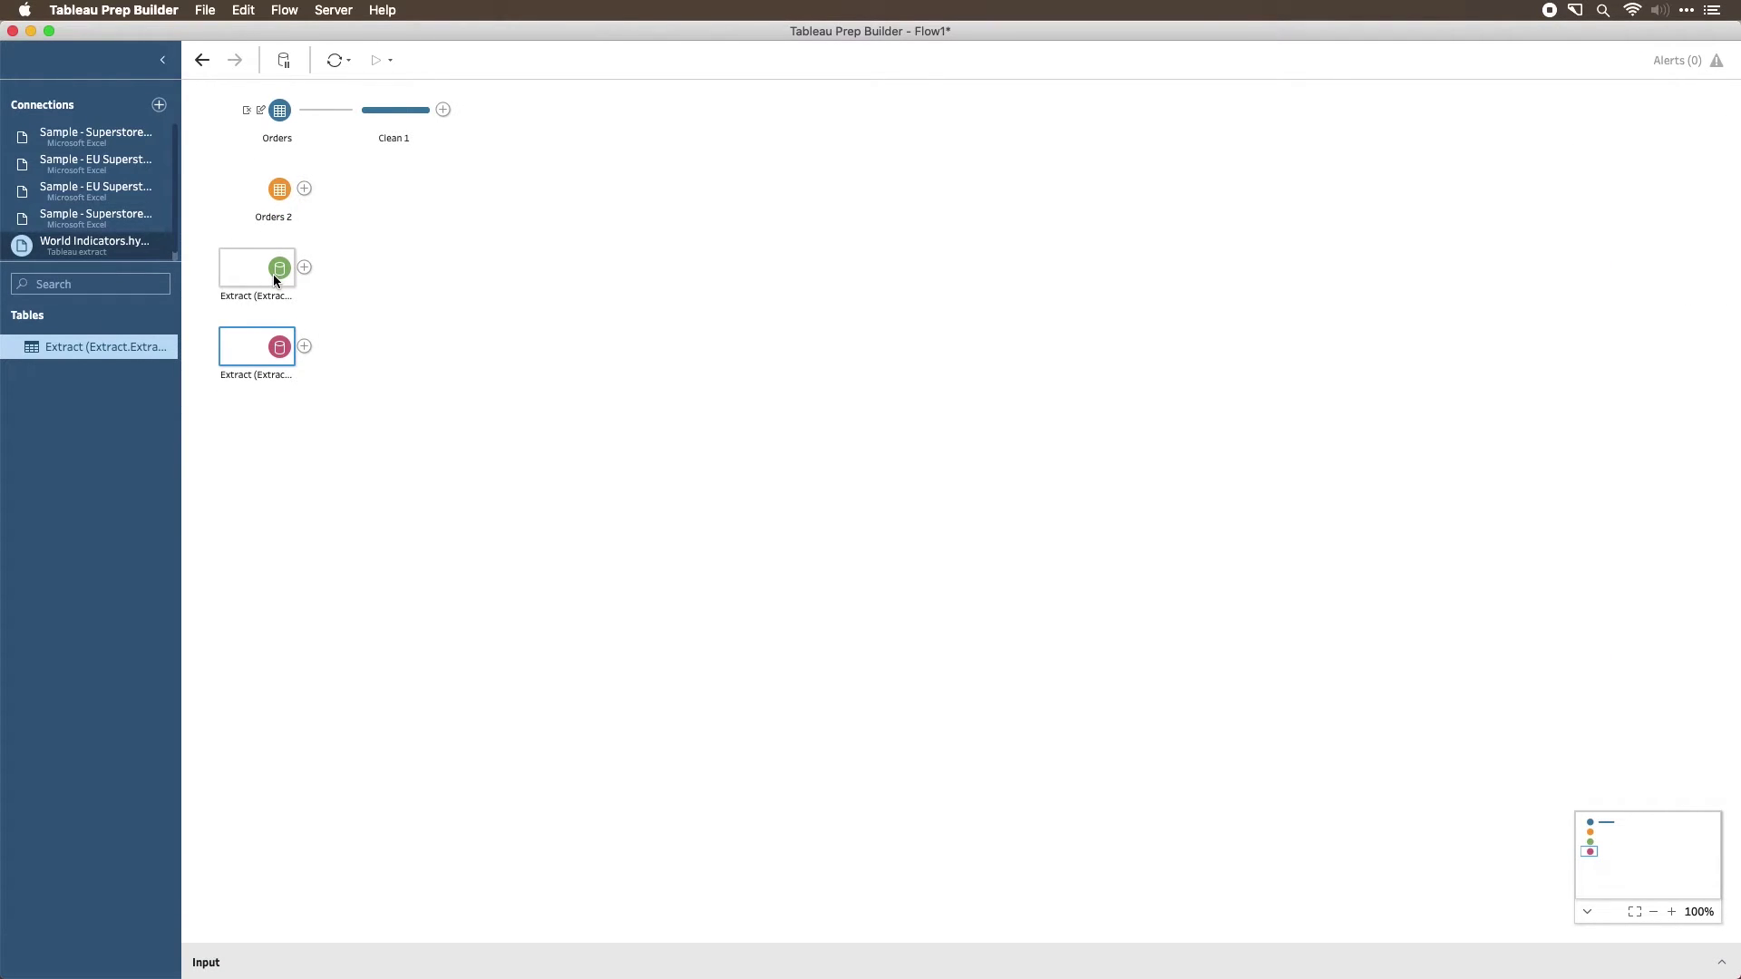
left_click_drag(49, 346, 239, 453)
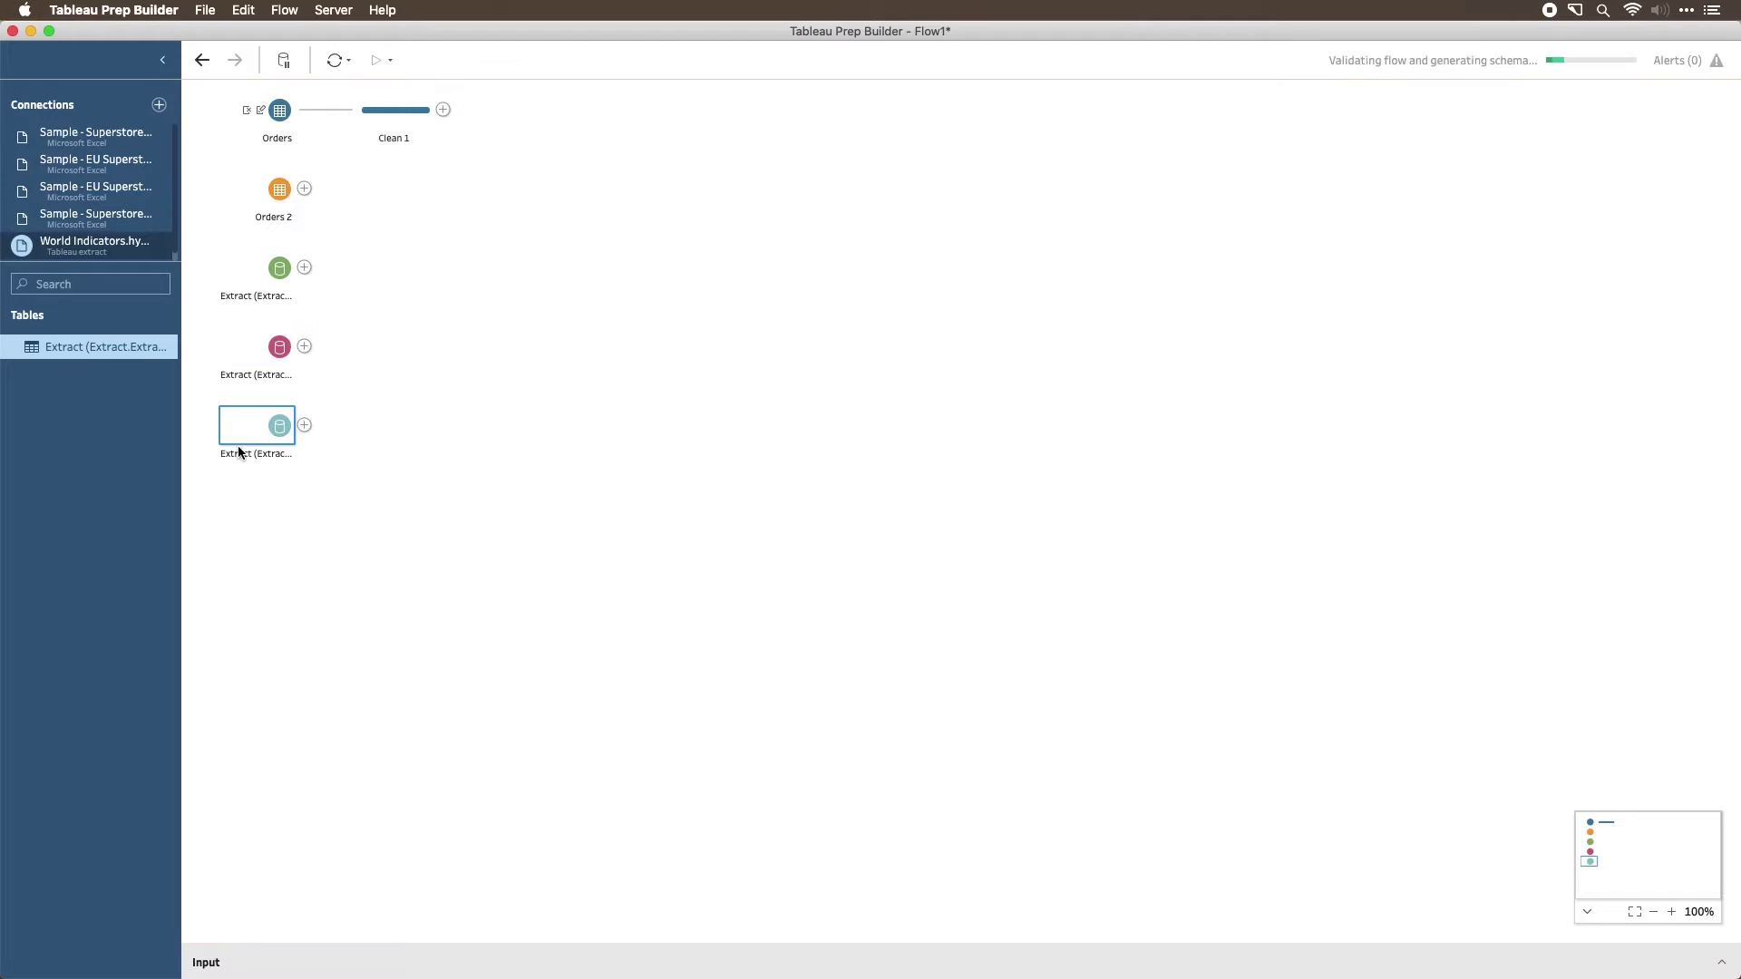
left_click_drag(86, 346, 257, 512)
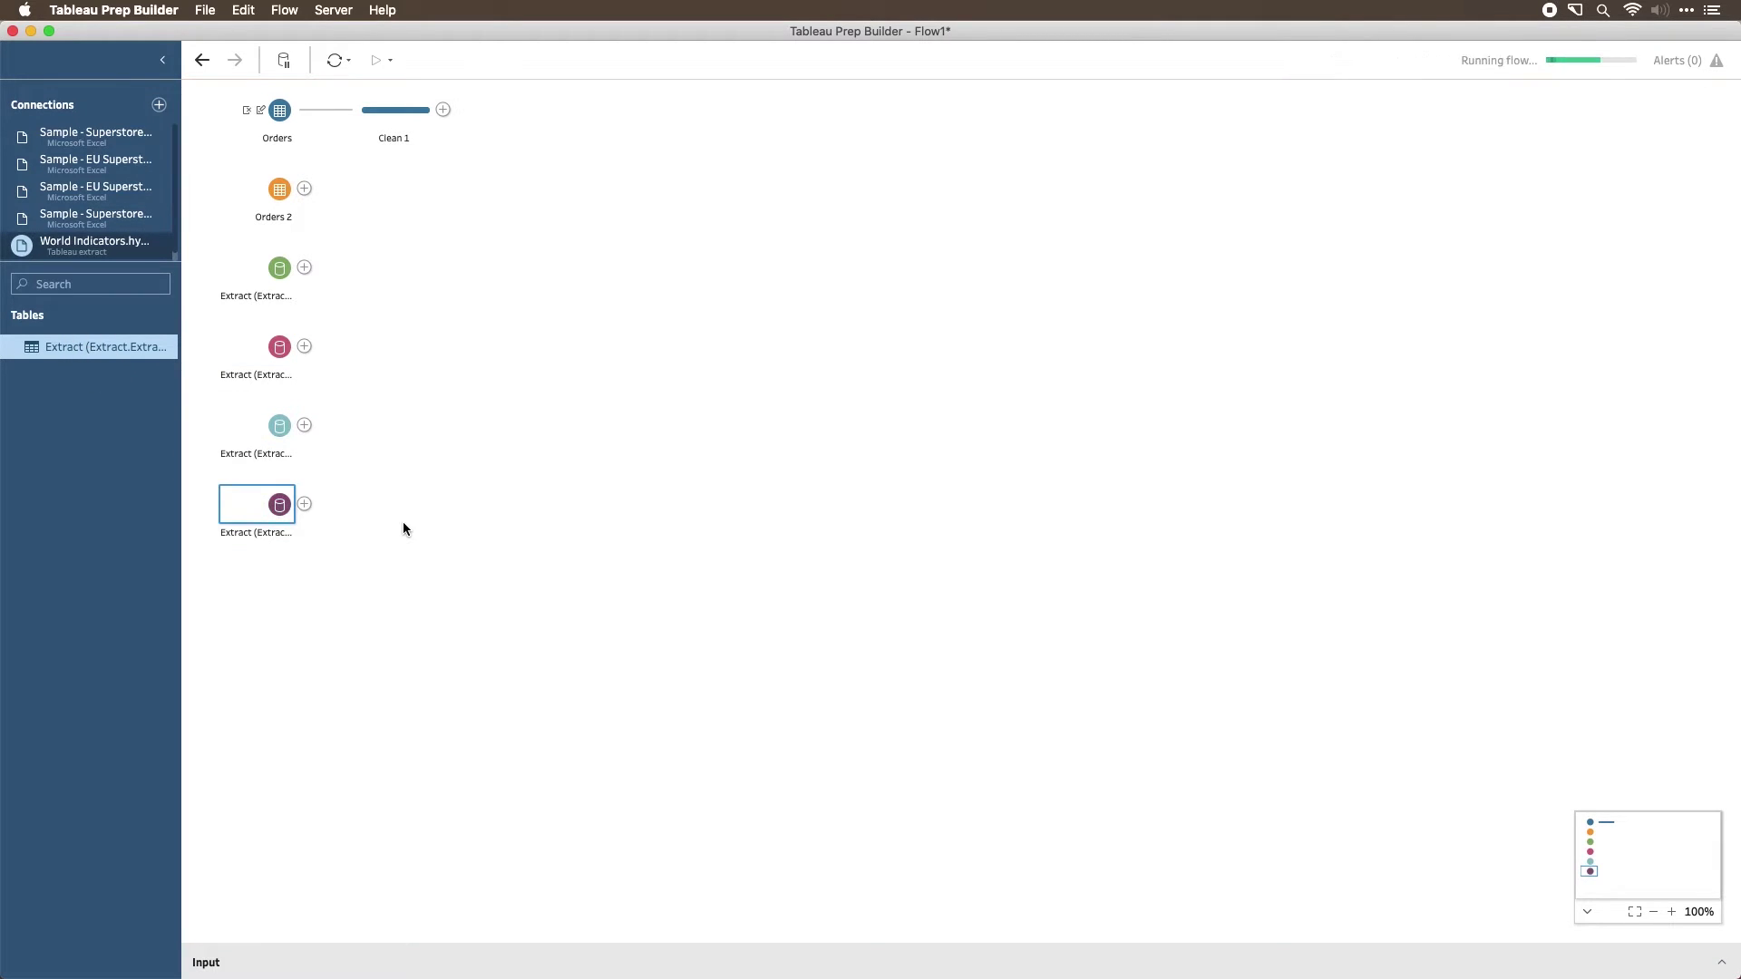
left_click(280, 424)
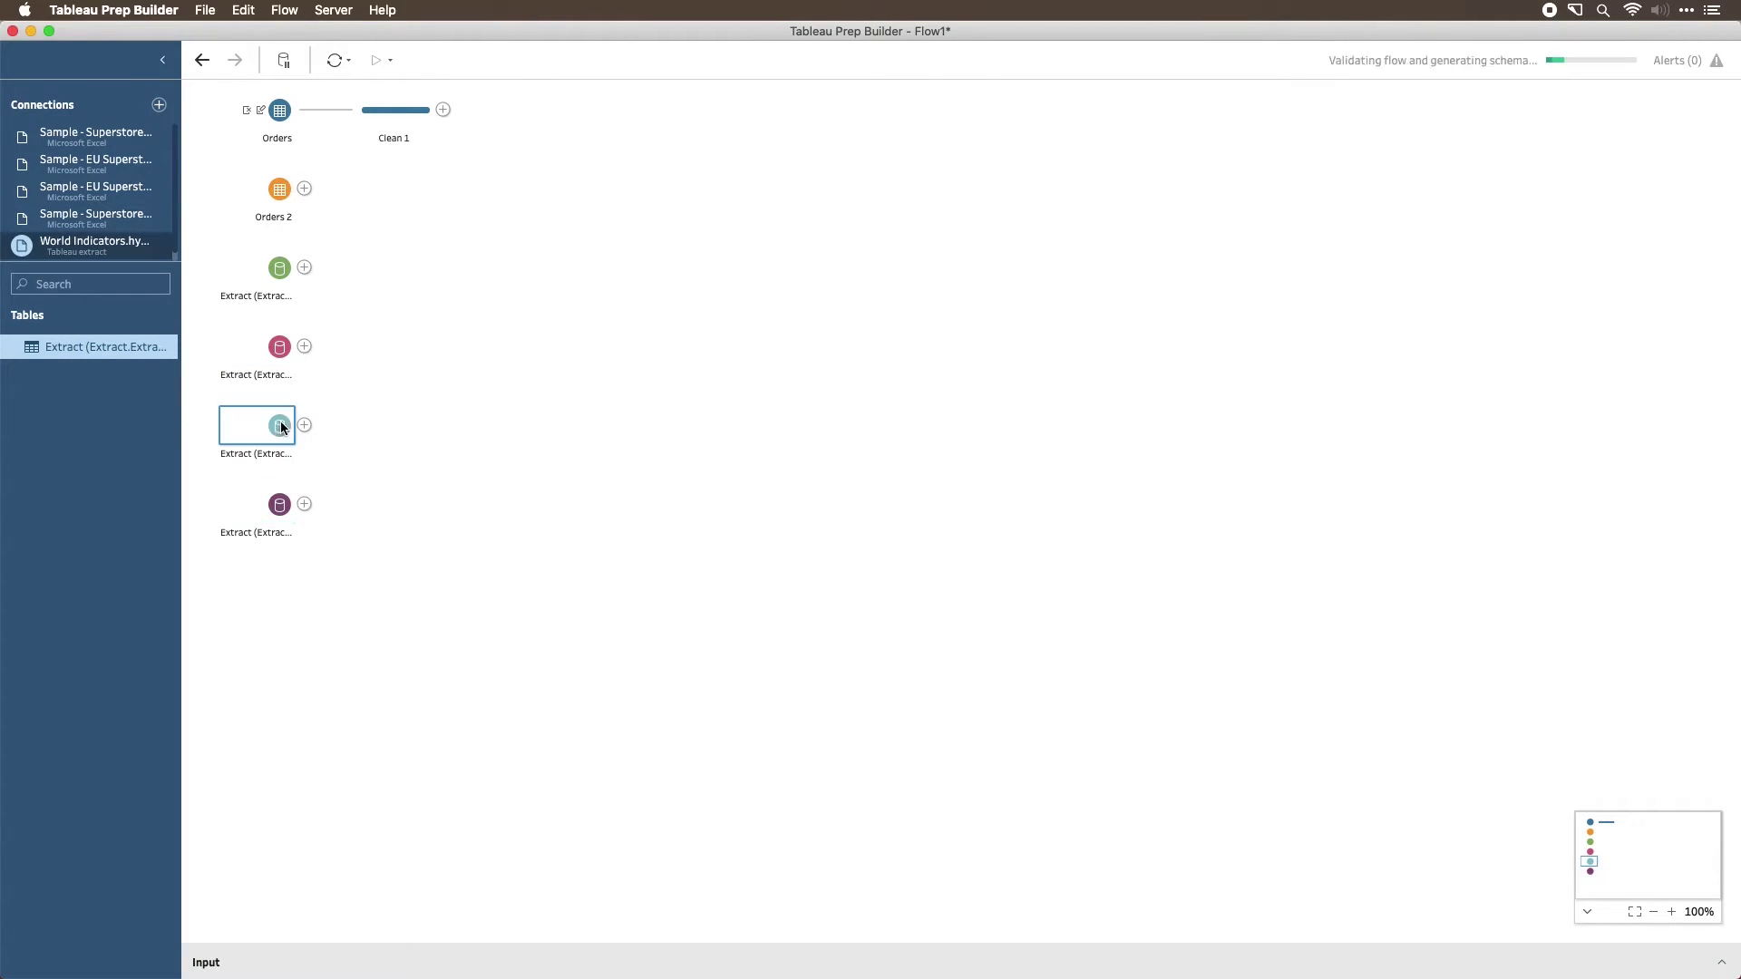
left_click(288, 270)
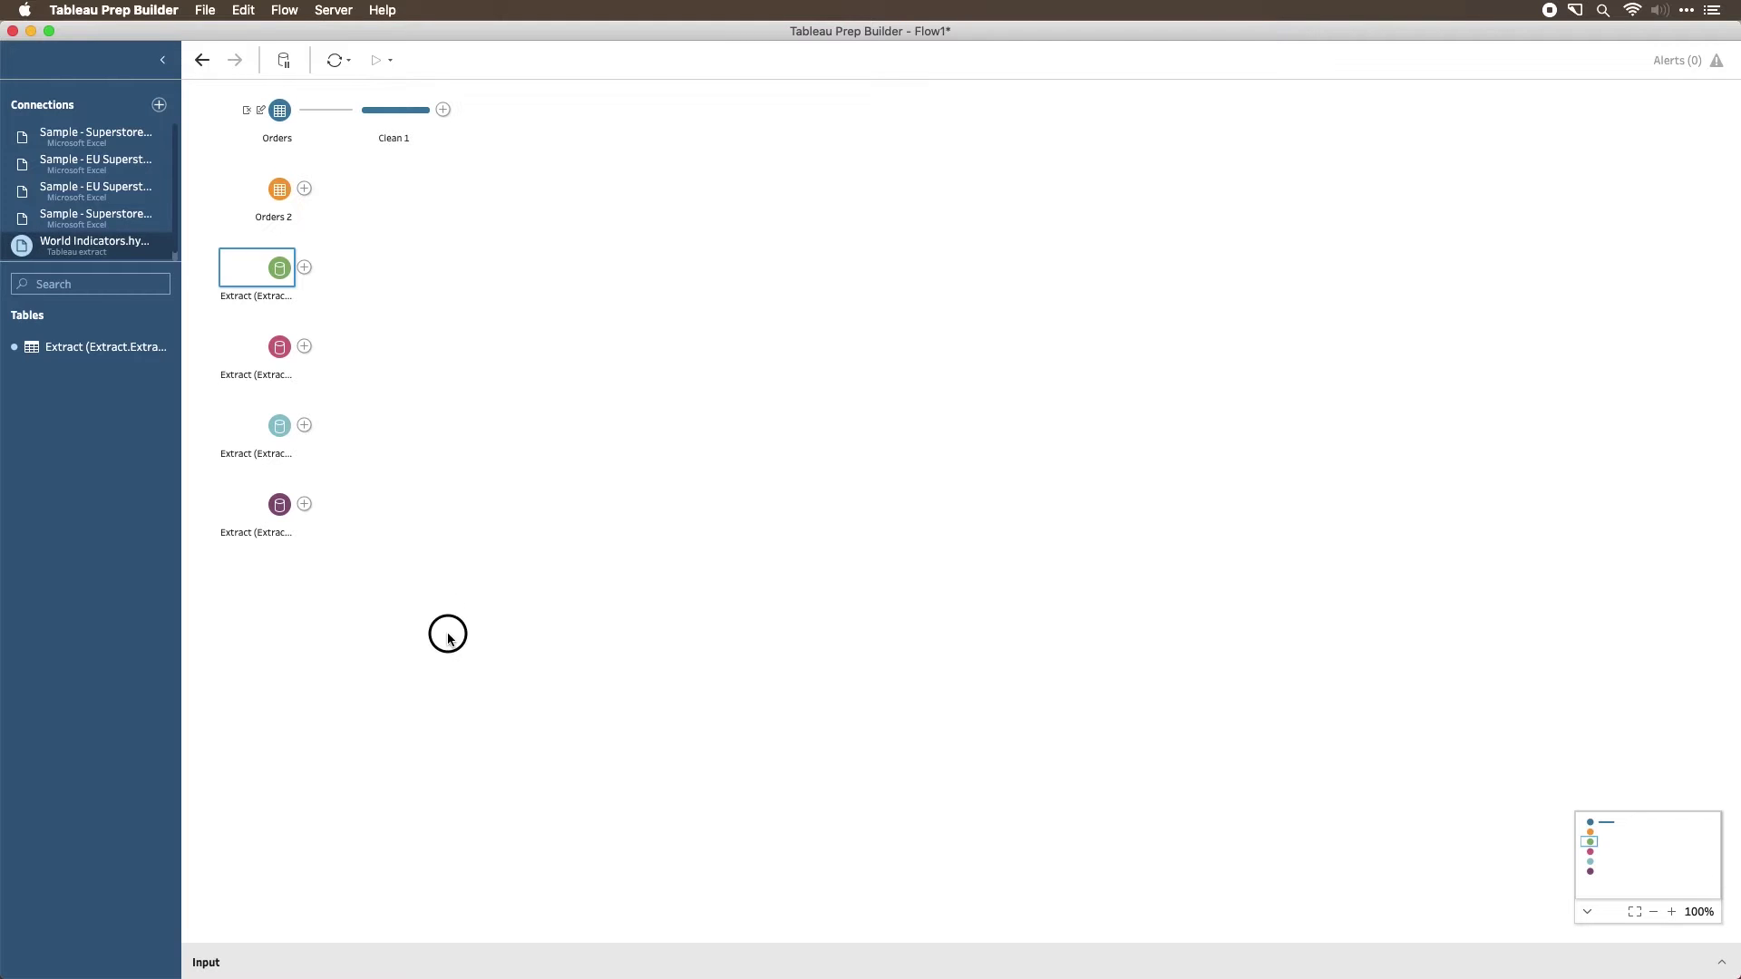
- Marquee-select the three duplicate Extract inputs and remove them
left_click_drag(448, 634, 241, 366)
right_click(278, 348)
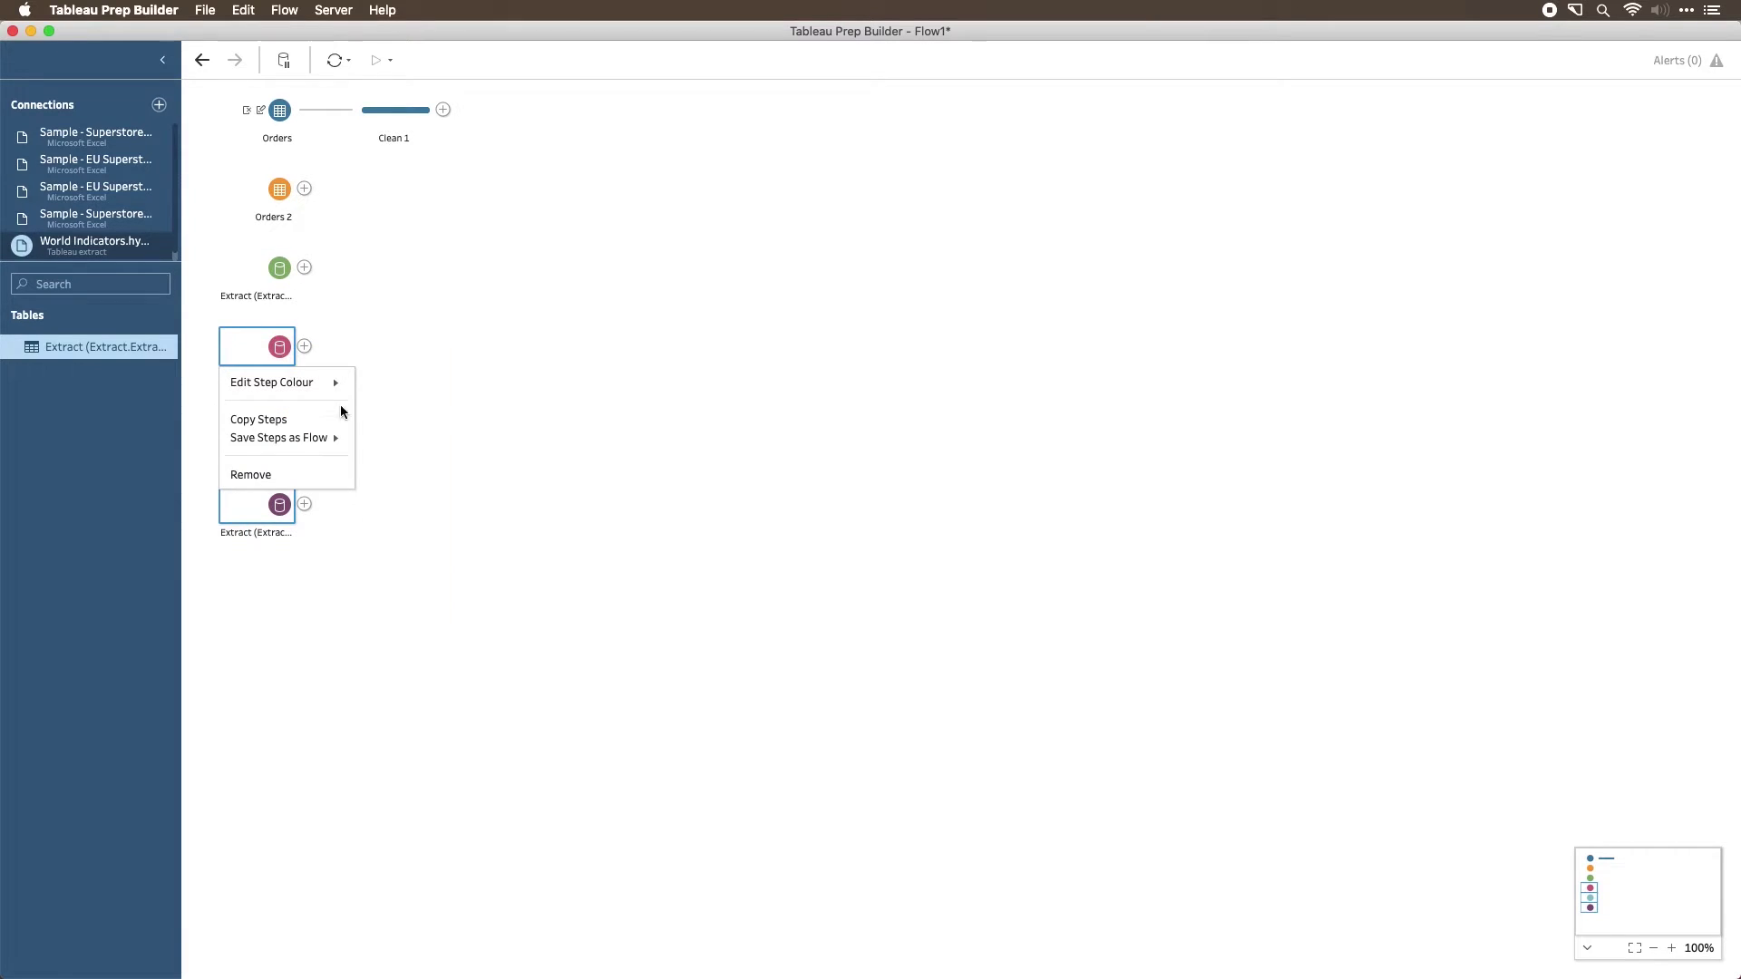
left_click(301, 473)
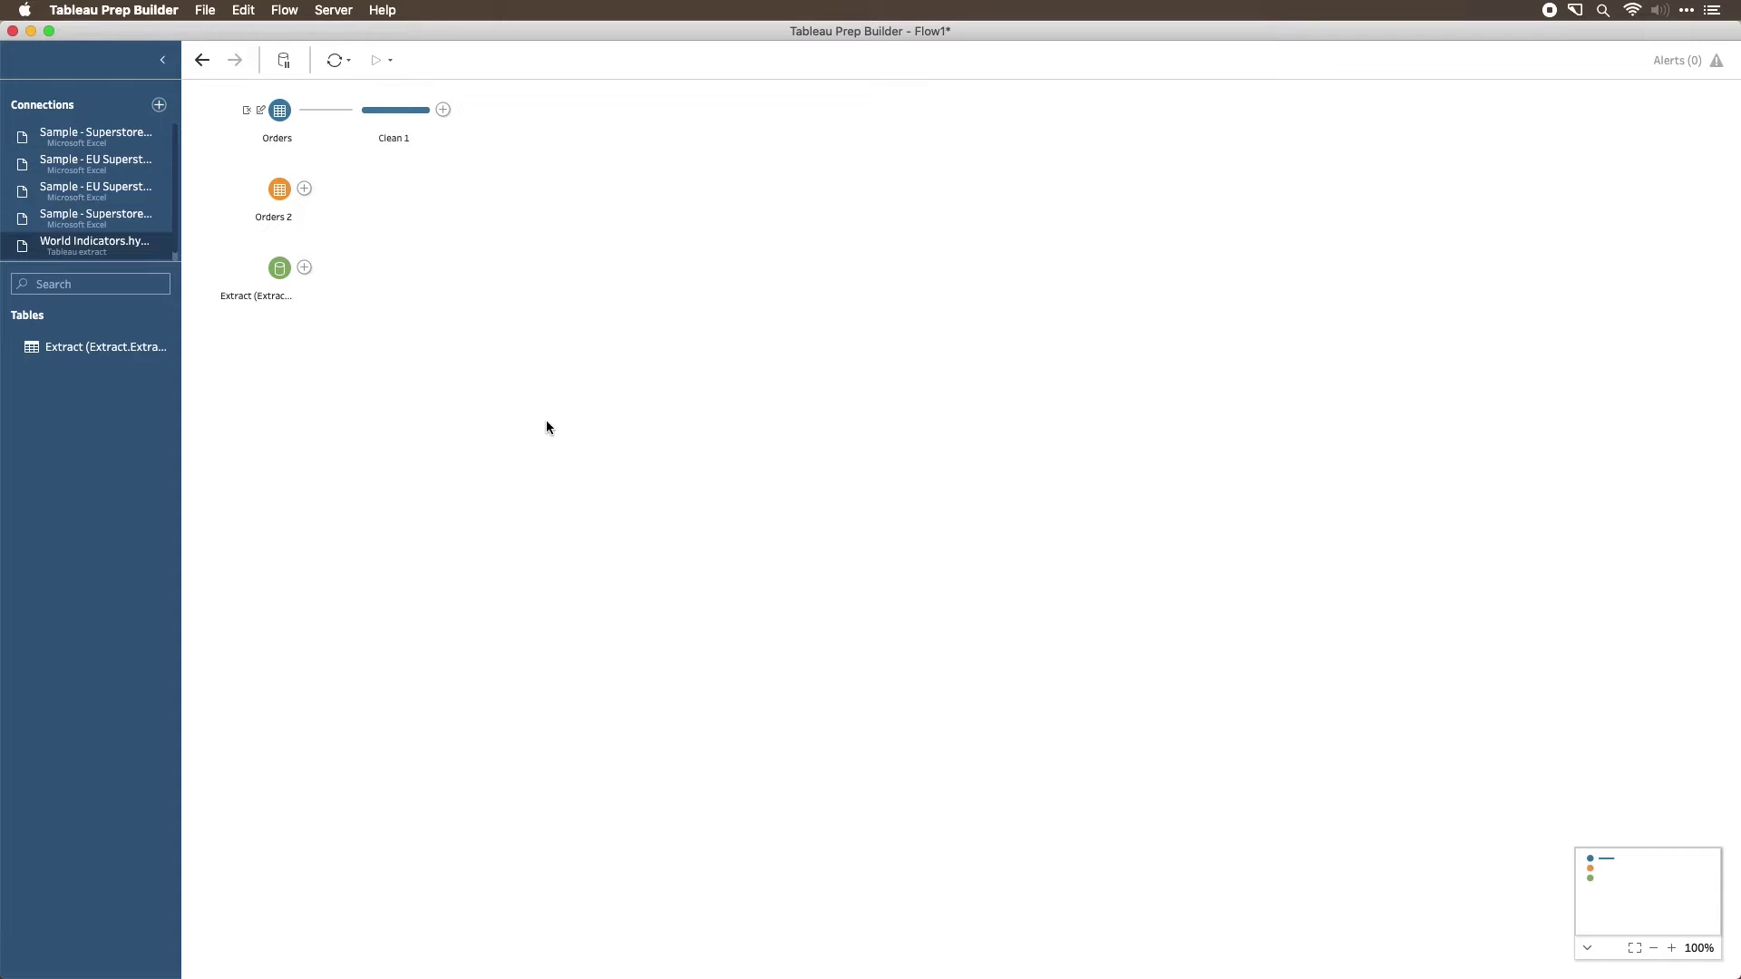
key("ctrl+super+Escape")
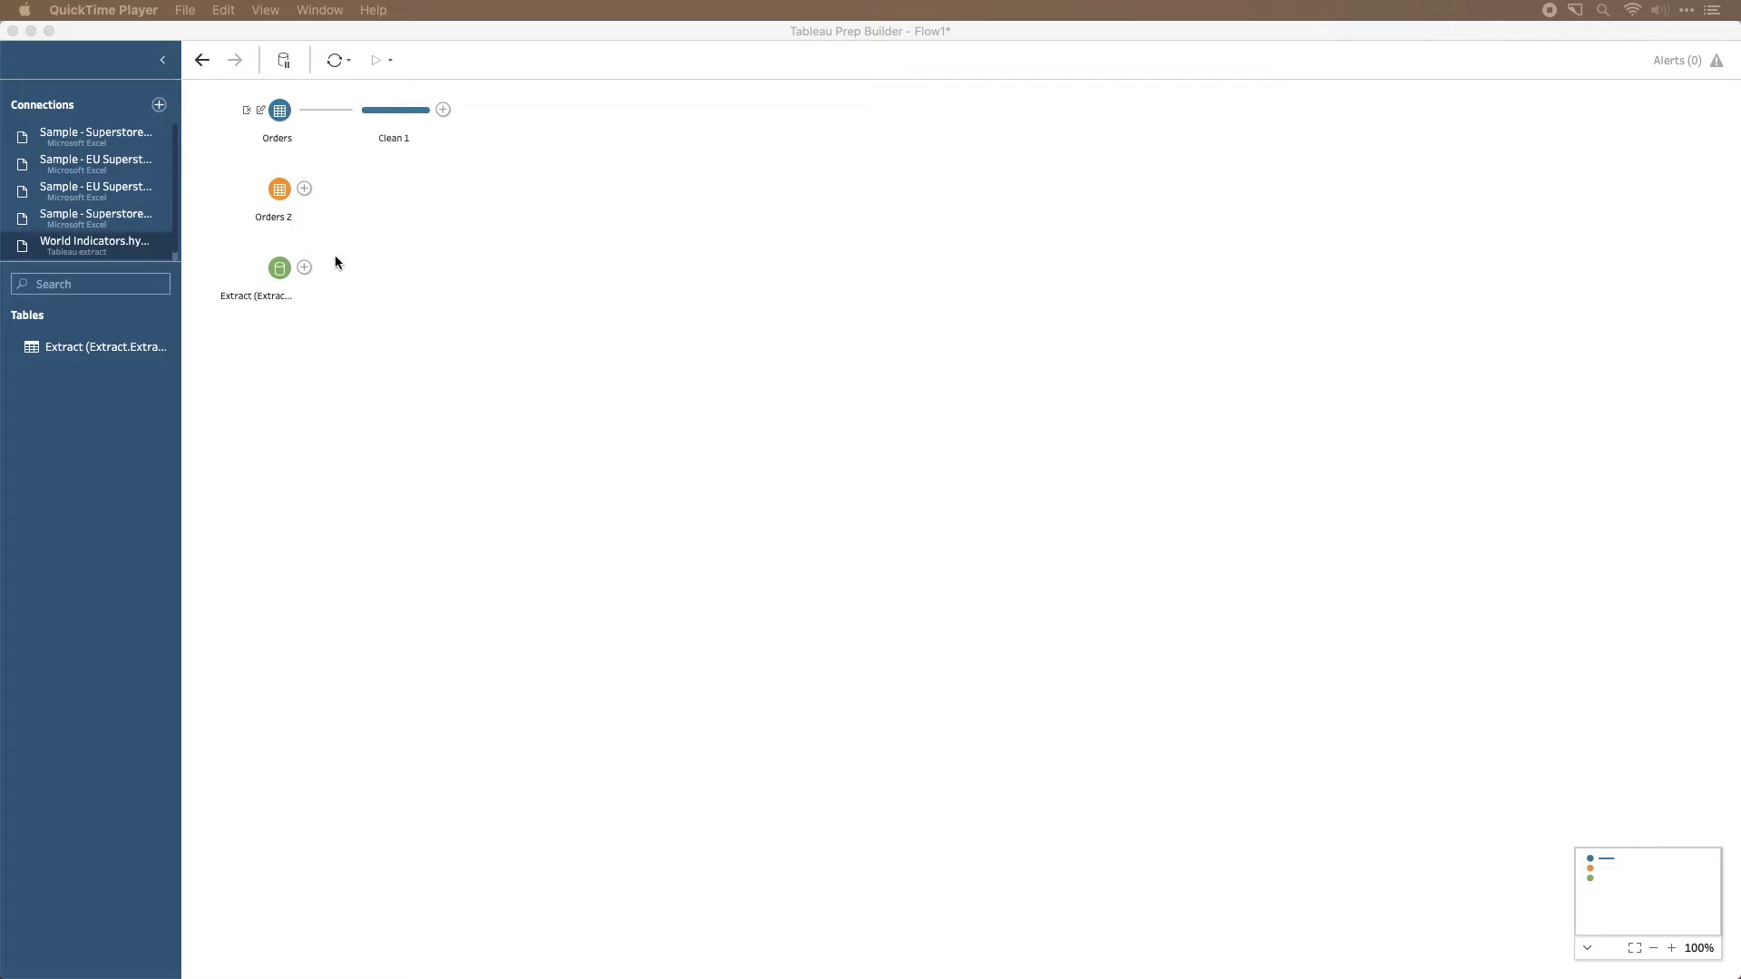
- Open the Superstore sample flow from a new start page, maximise it, and select Clean 2
left_click(563, 272)
left_click(192, 10)
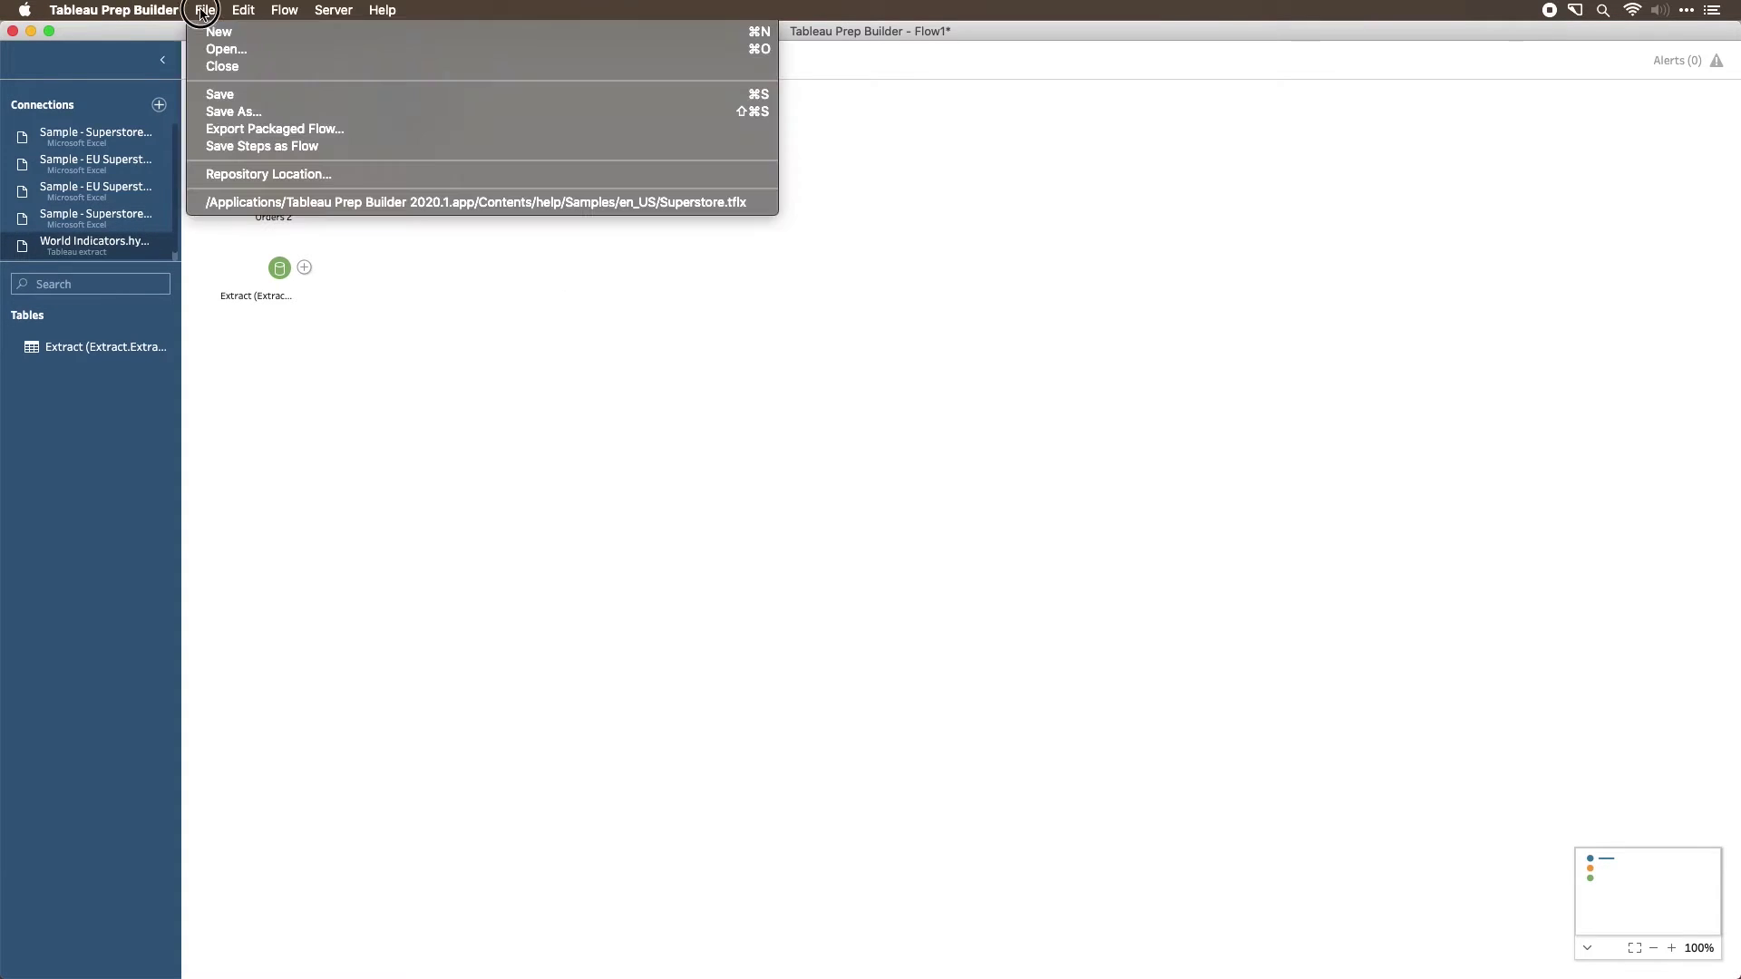
left_click(777, 206)
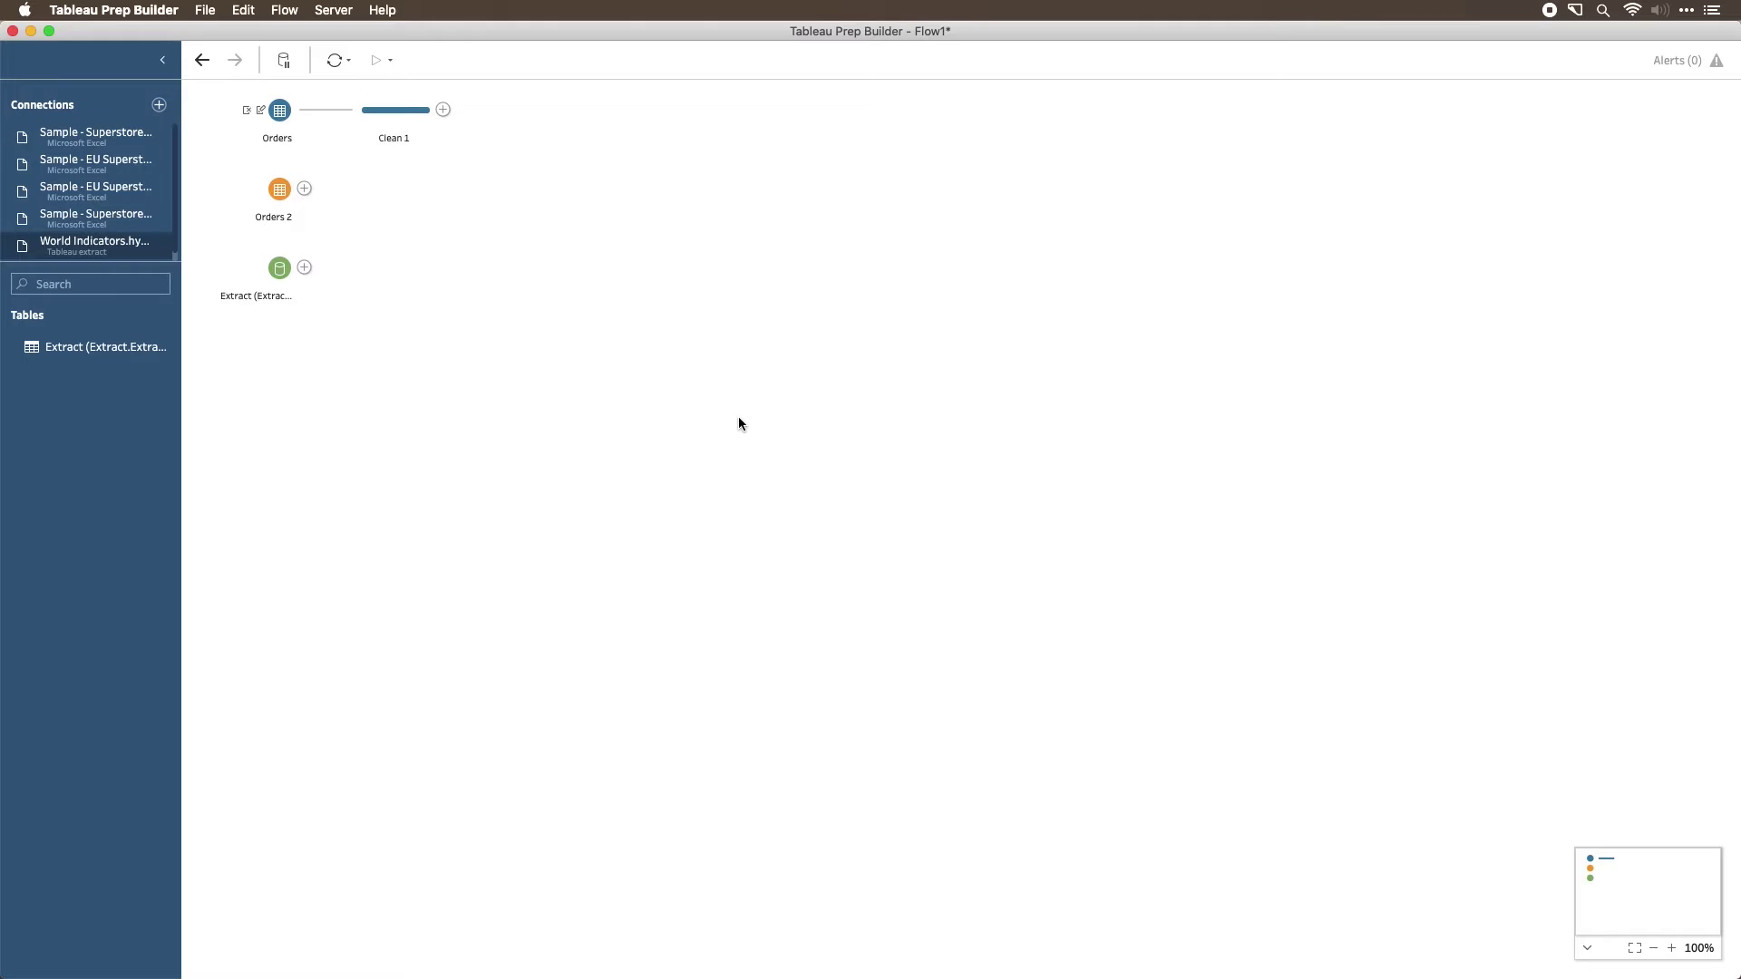
key("super+n")
left_click(443, 697)
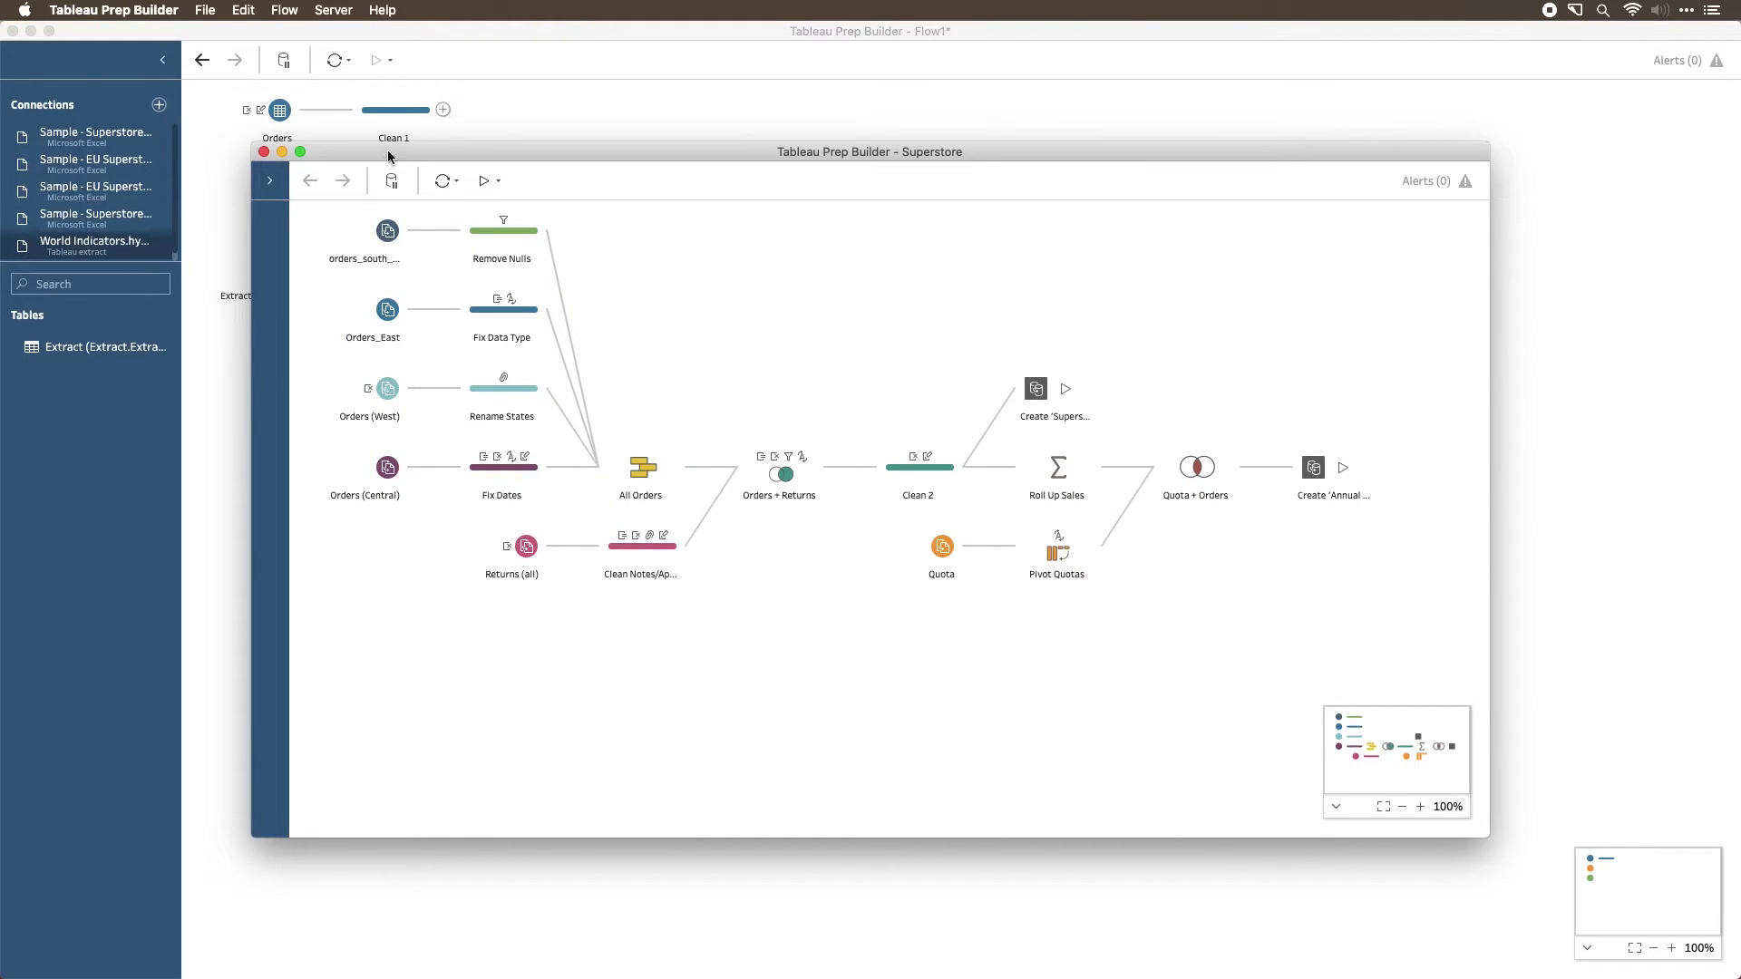
double_click(388, 149)
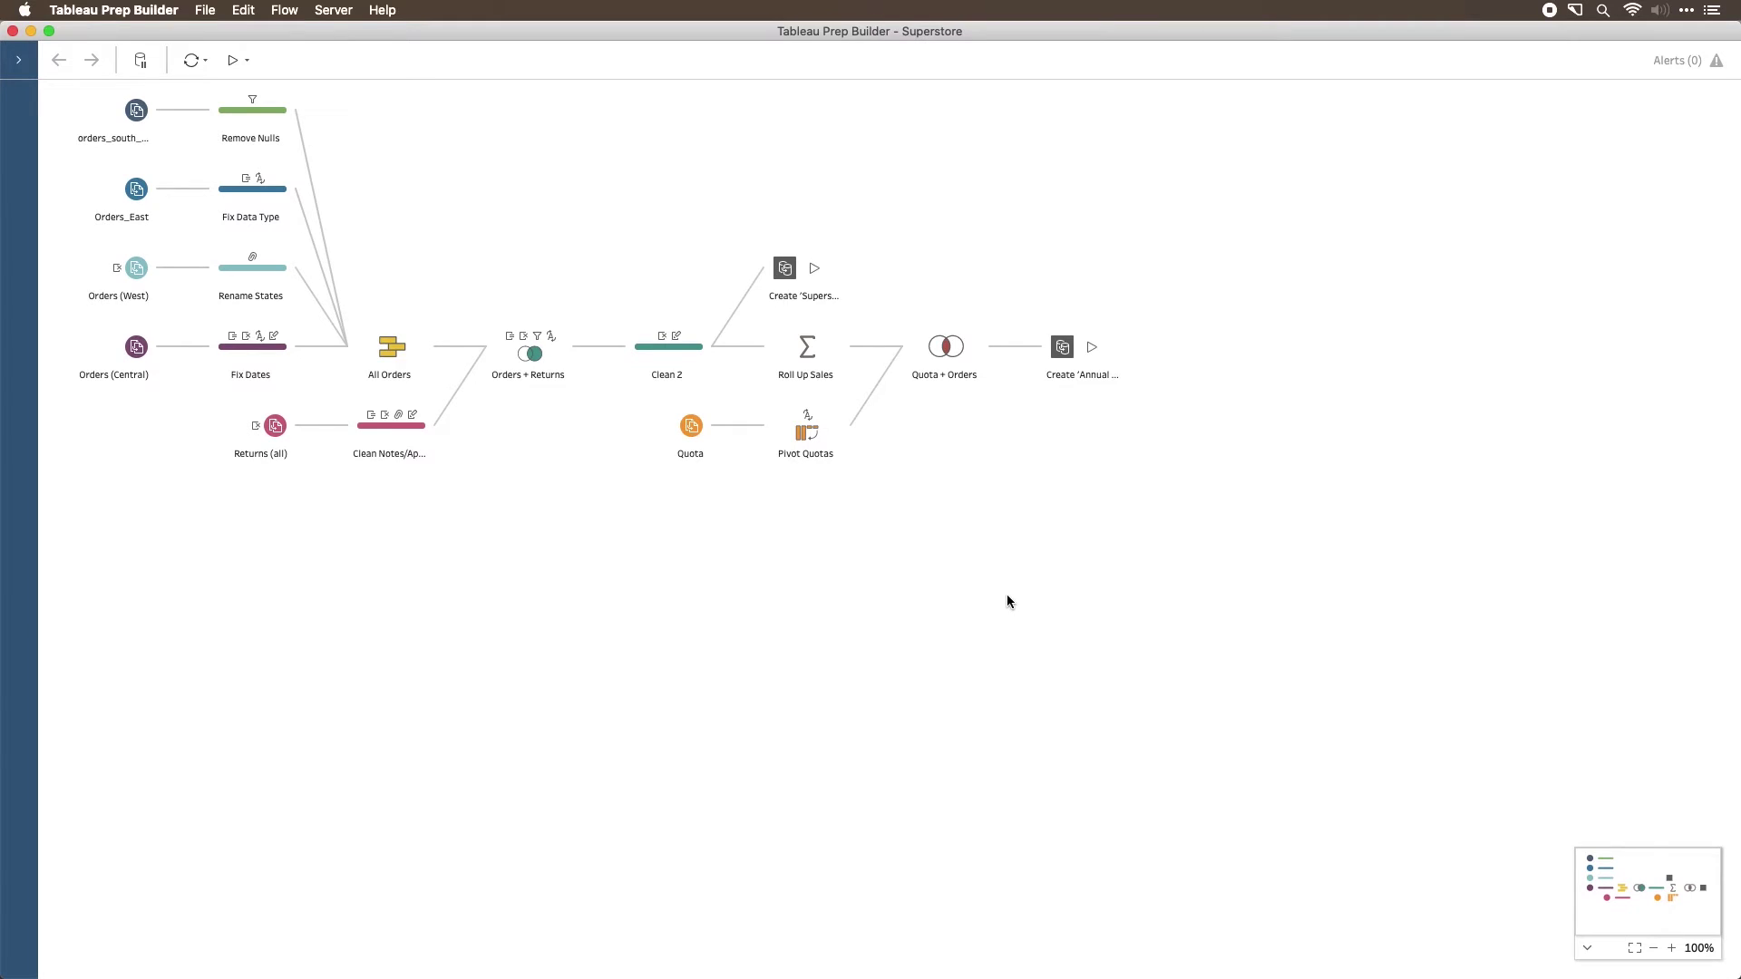
left_click(670, 360)
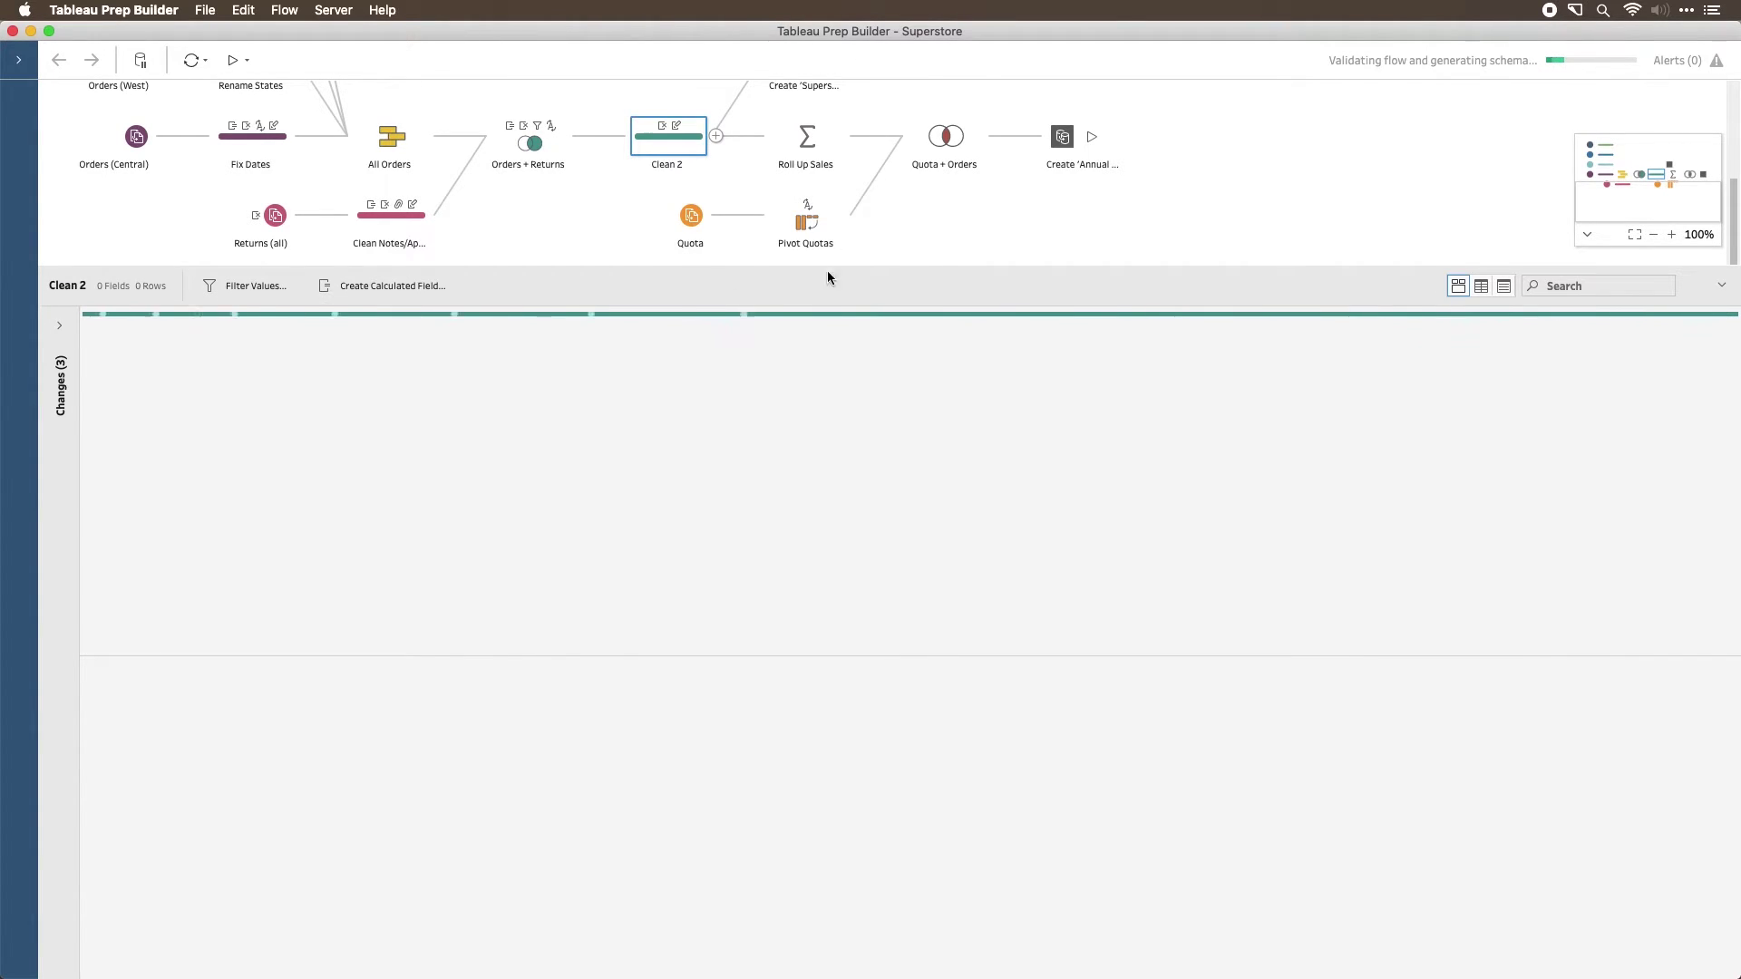
- Trace Approver and Days to Ship lineage from Clean 2, then view the Returns (all) fields
left_click_drag(949, 269, 957, 357)
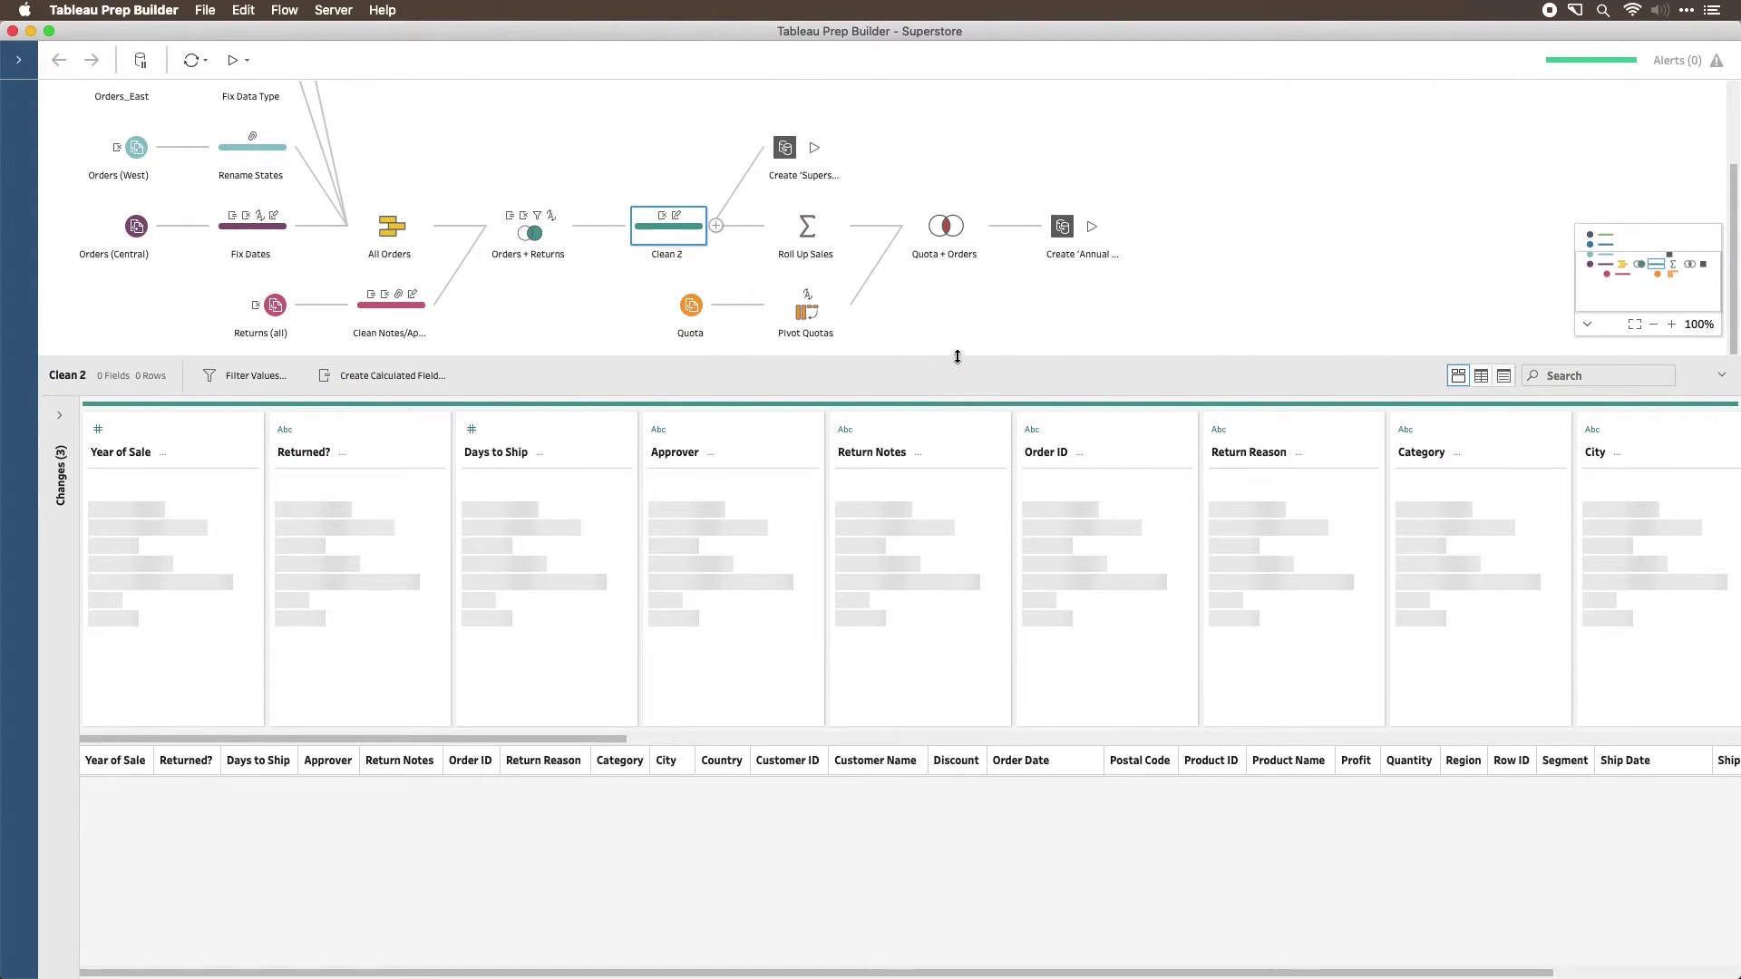
left_click(722, 428)
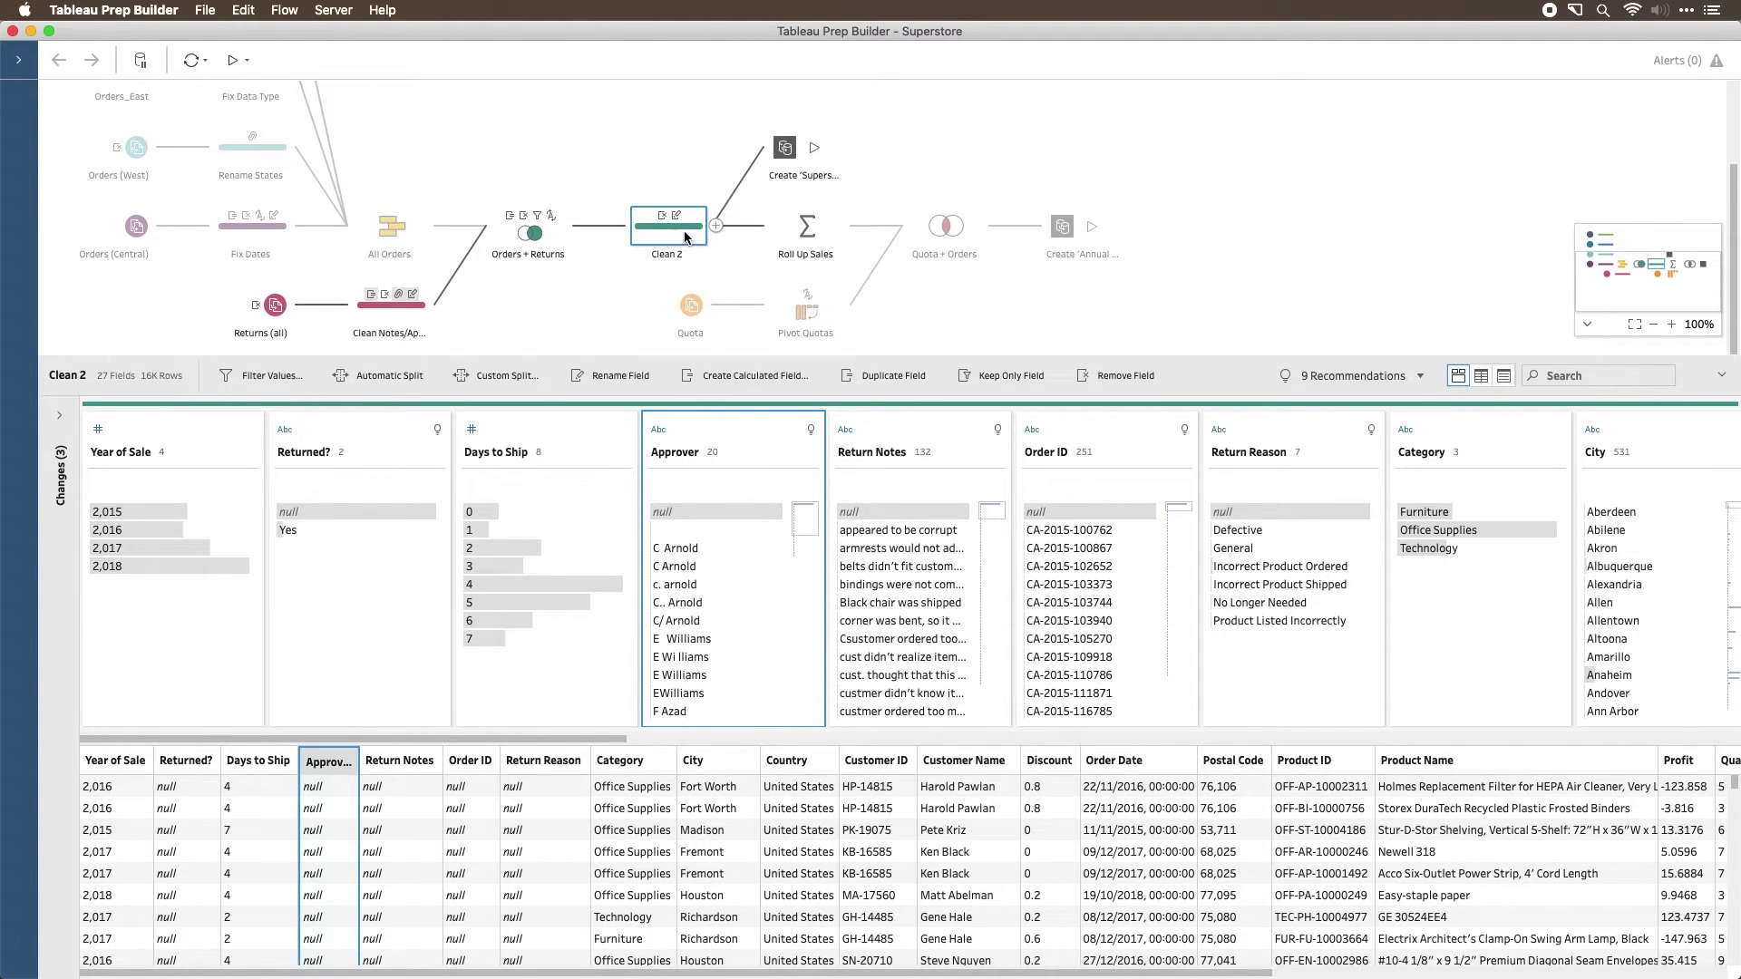
mouse_move(622, 226)
scroll(613, 228, "up", 3)
scroll(613, 229, "down", 3)
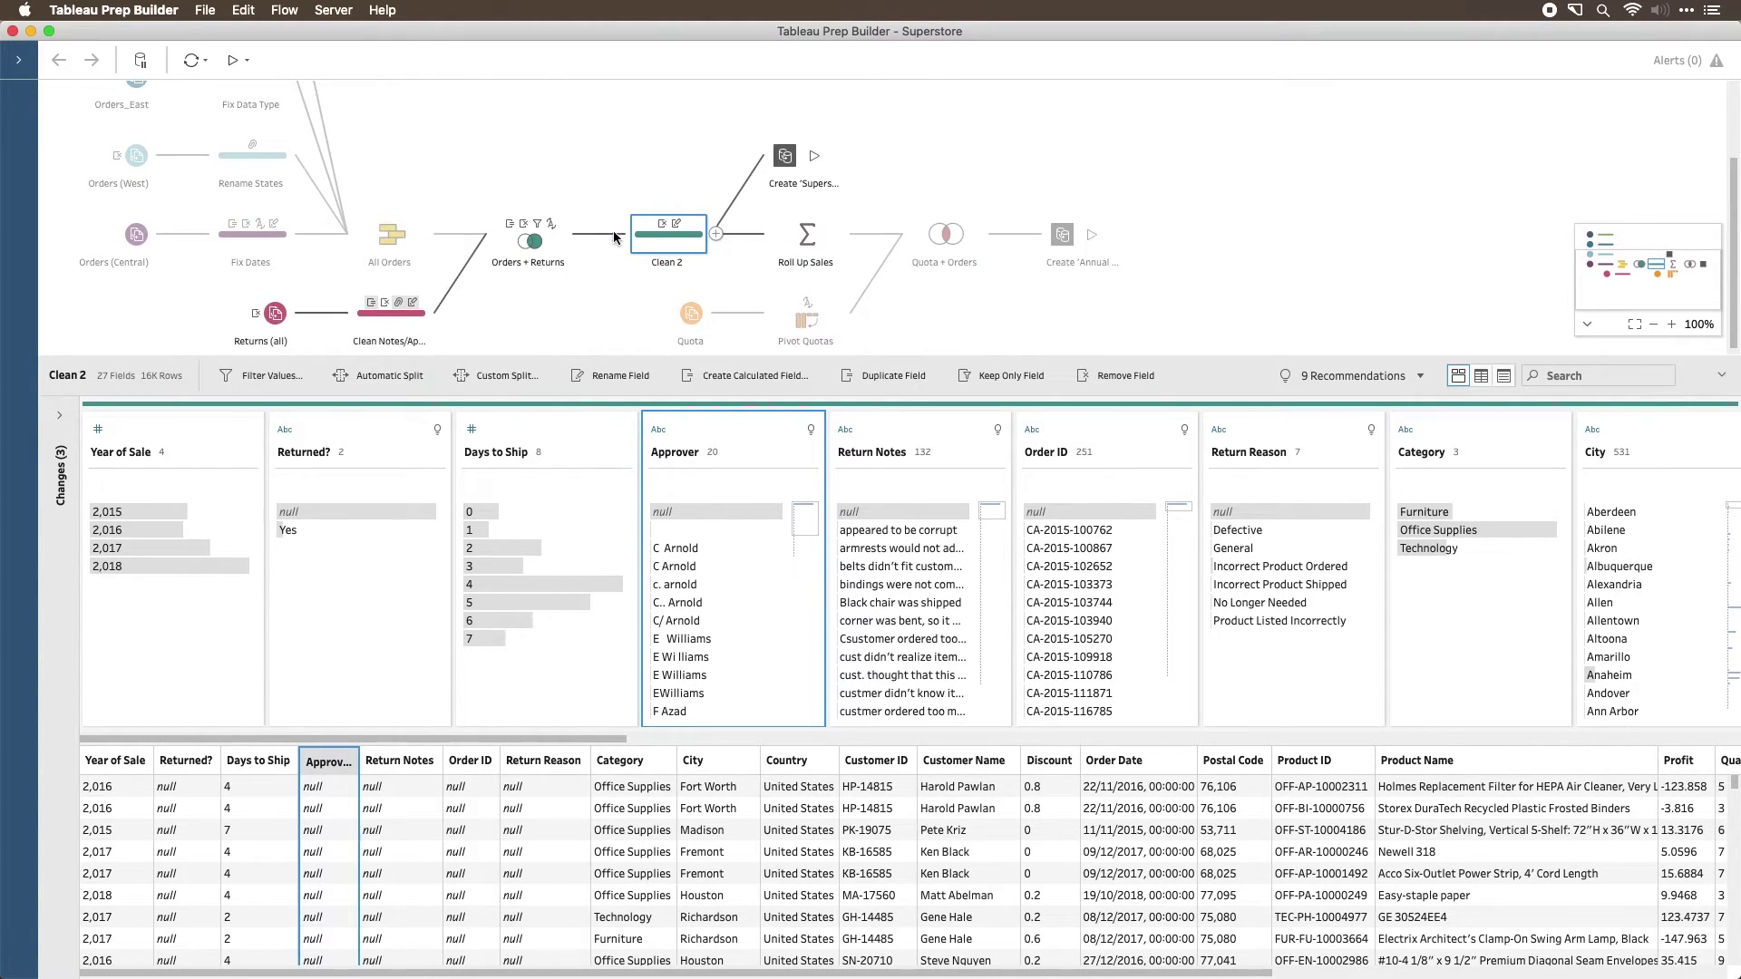
scroll(613, 236, "down", 1)
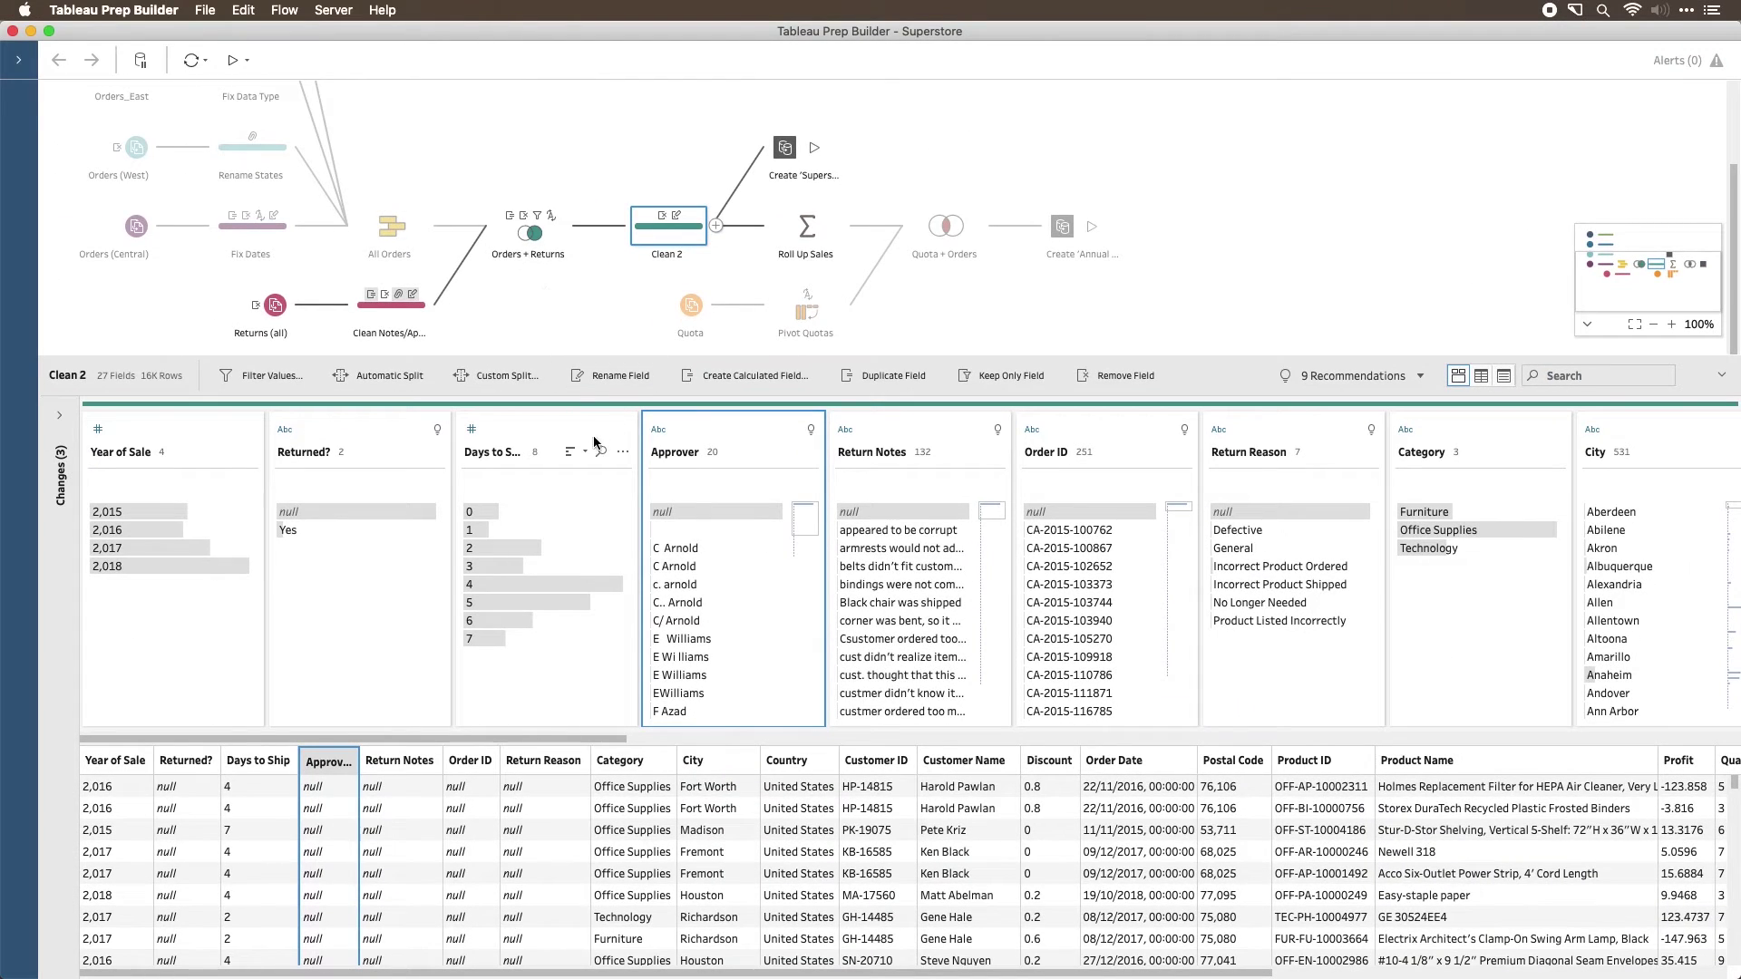
left_click(557, 433)
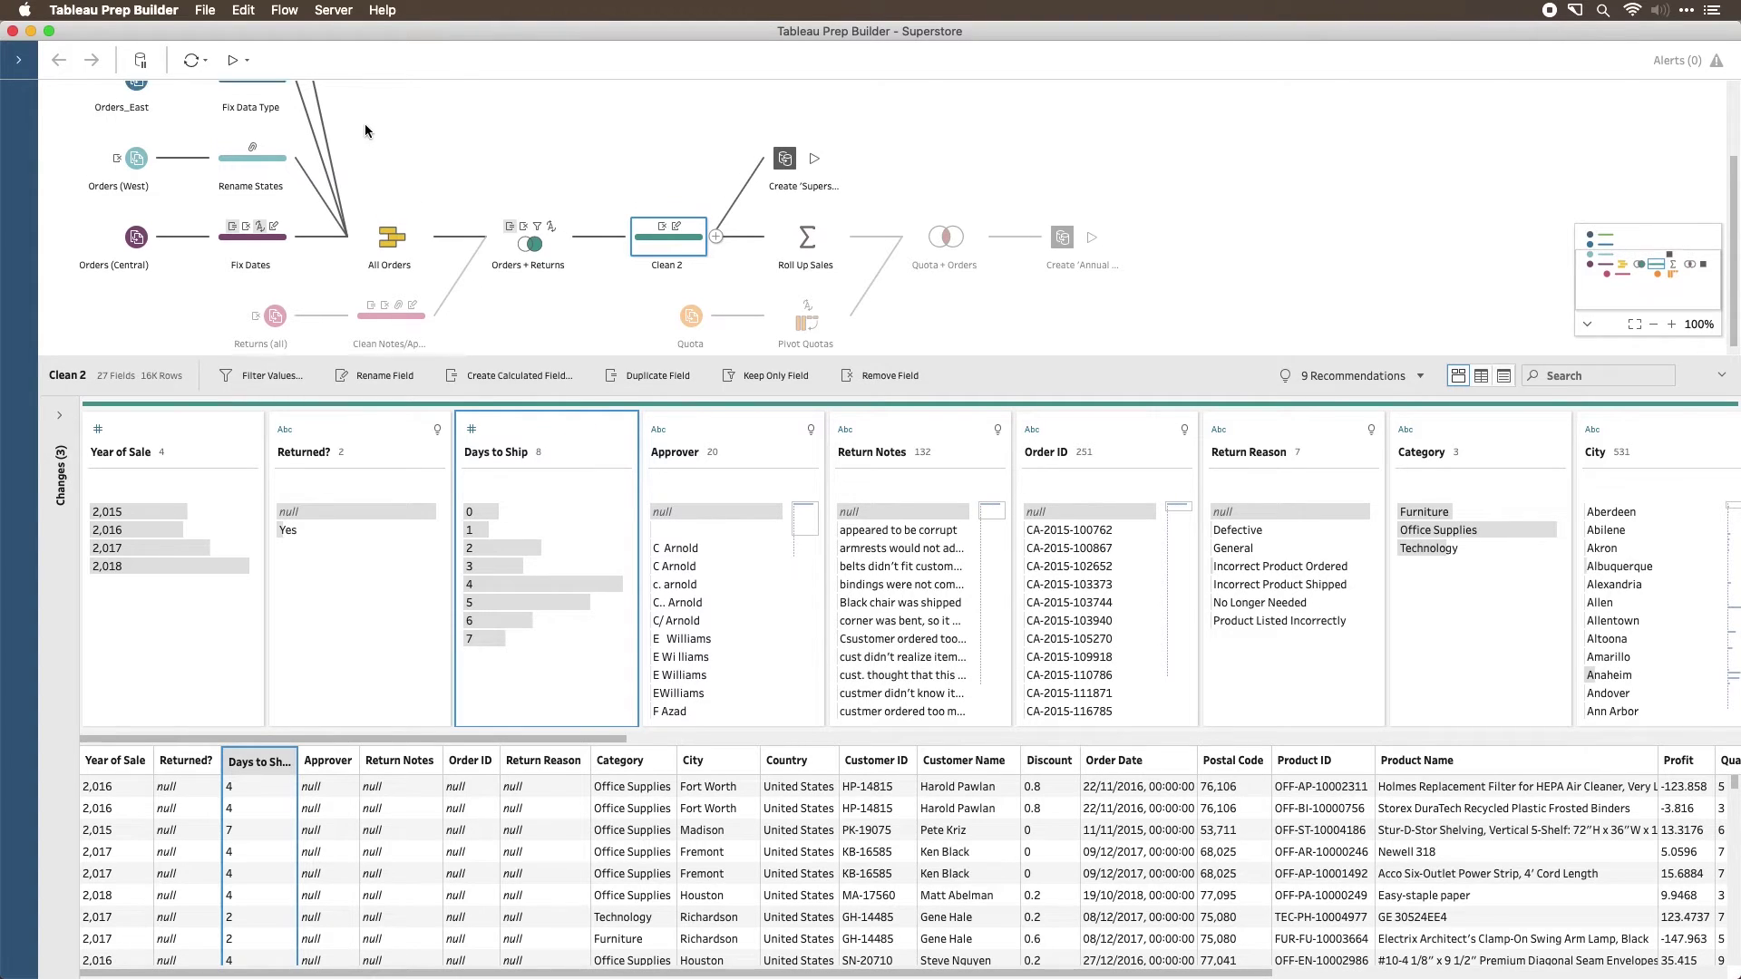
scroll(369, 146, "up", 3)
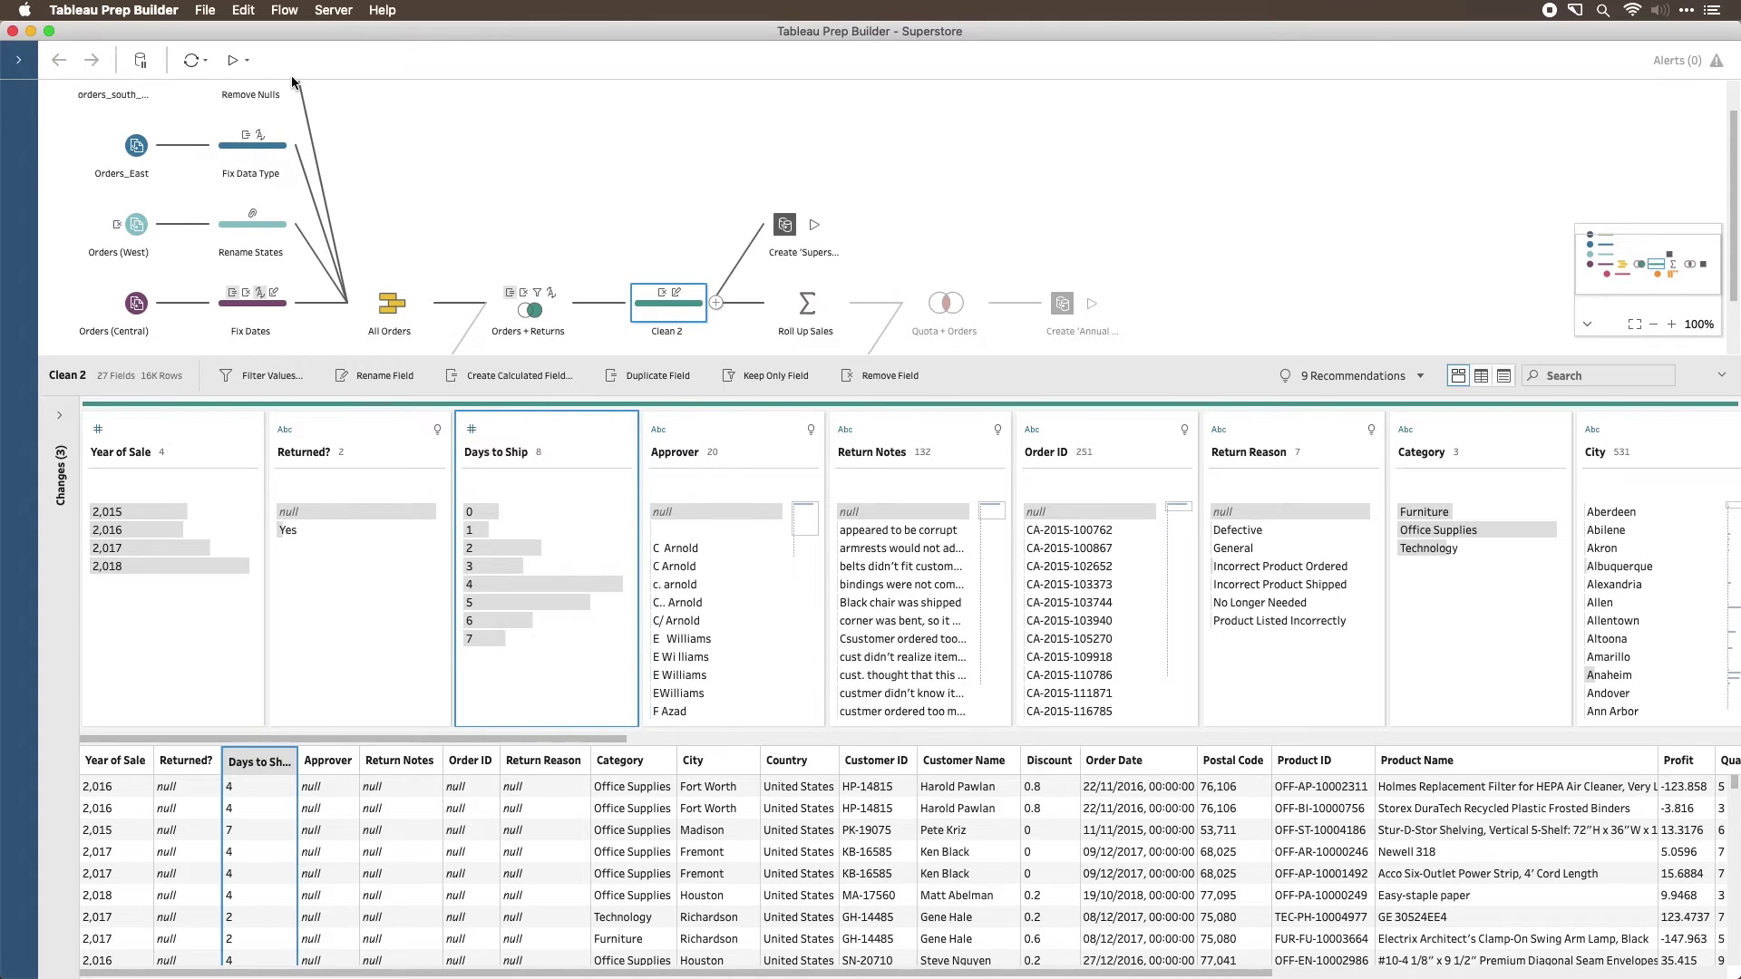
left_click(692, 421)
scroll(597, 116, "down", 3)
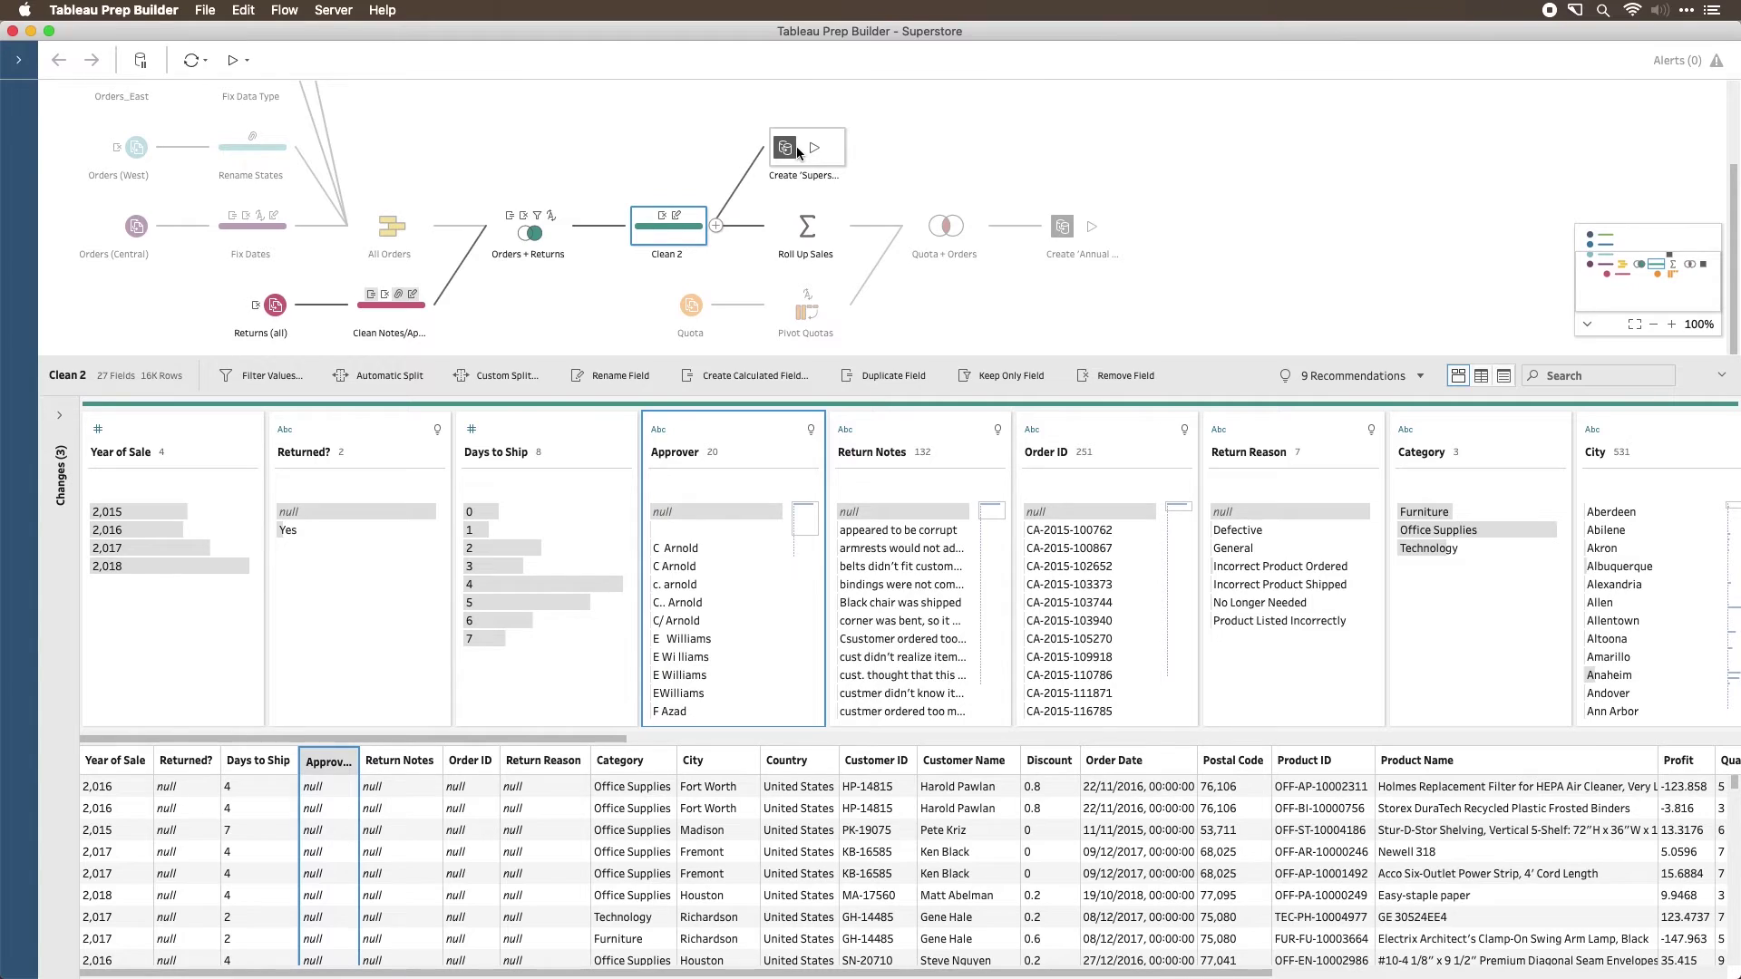
mouse_move(732, 453)
left_click(271, 308)
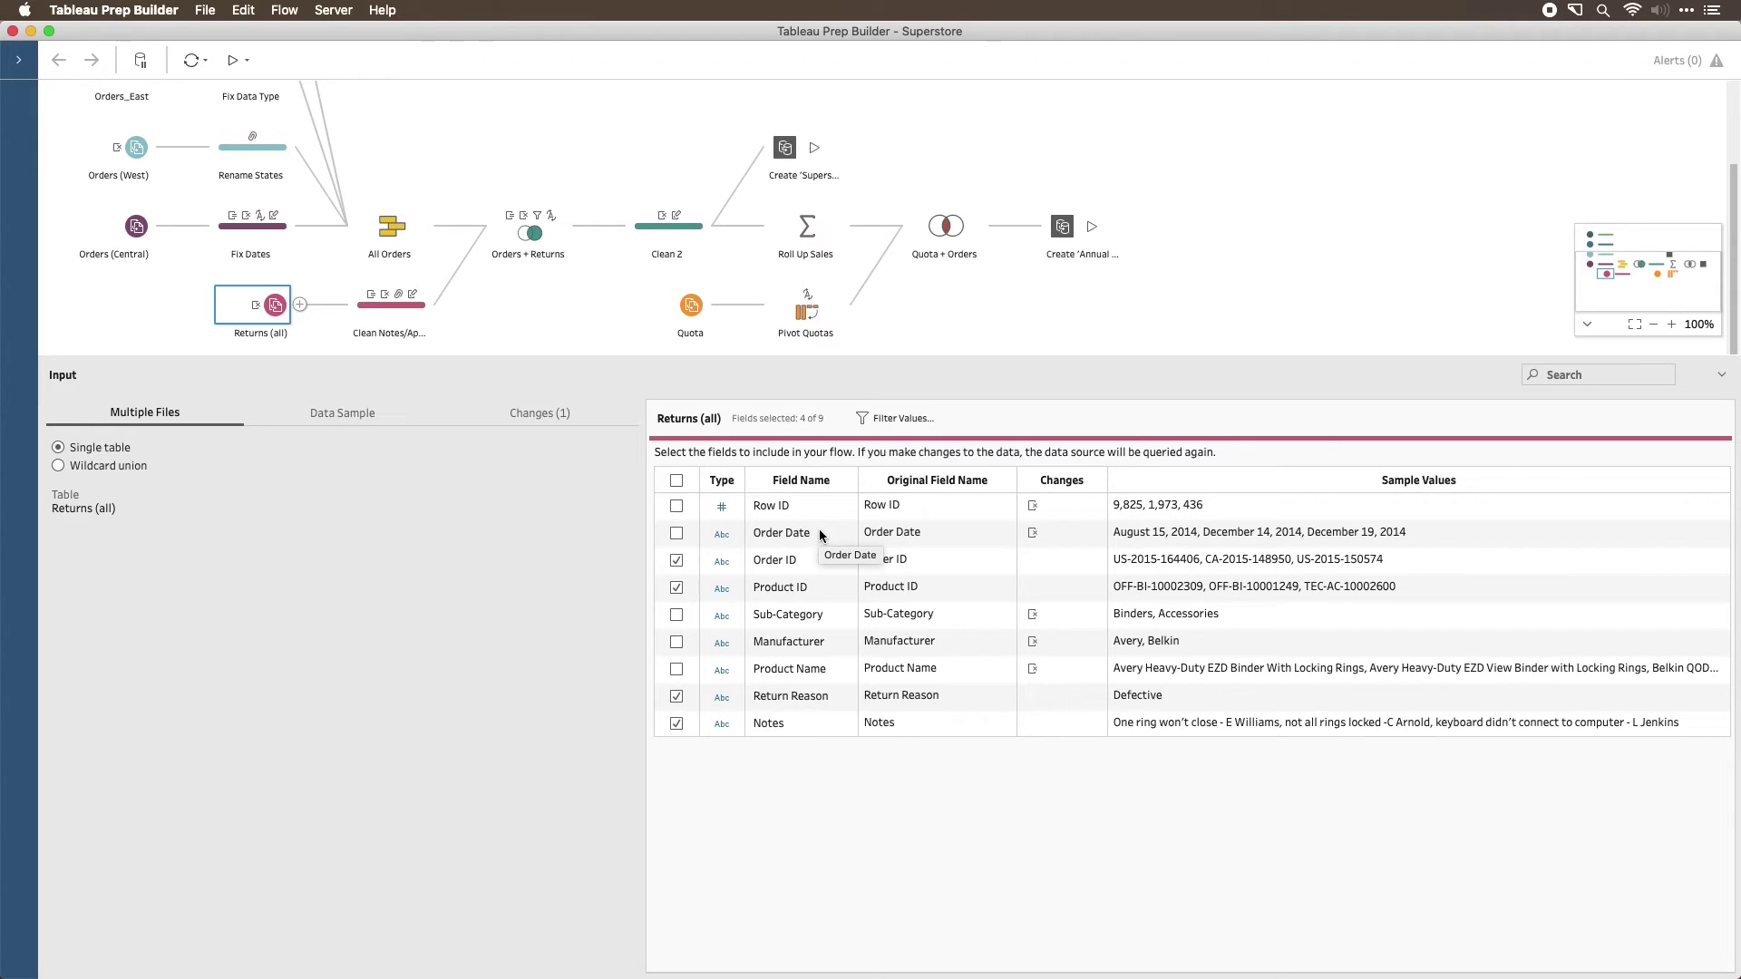
- Trace the Approver field from Clean 2 back to the Clean Notes/Approver step
left_click(683, 238)
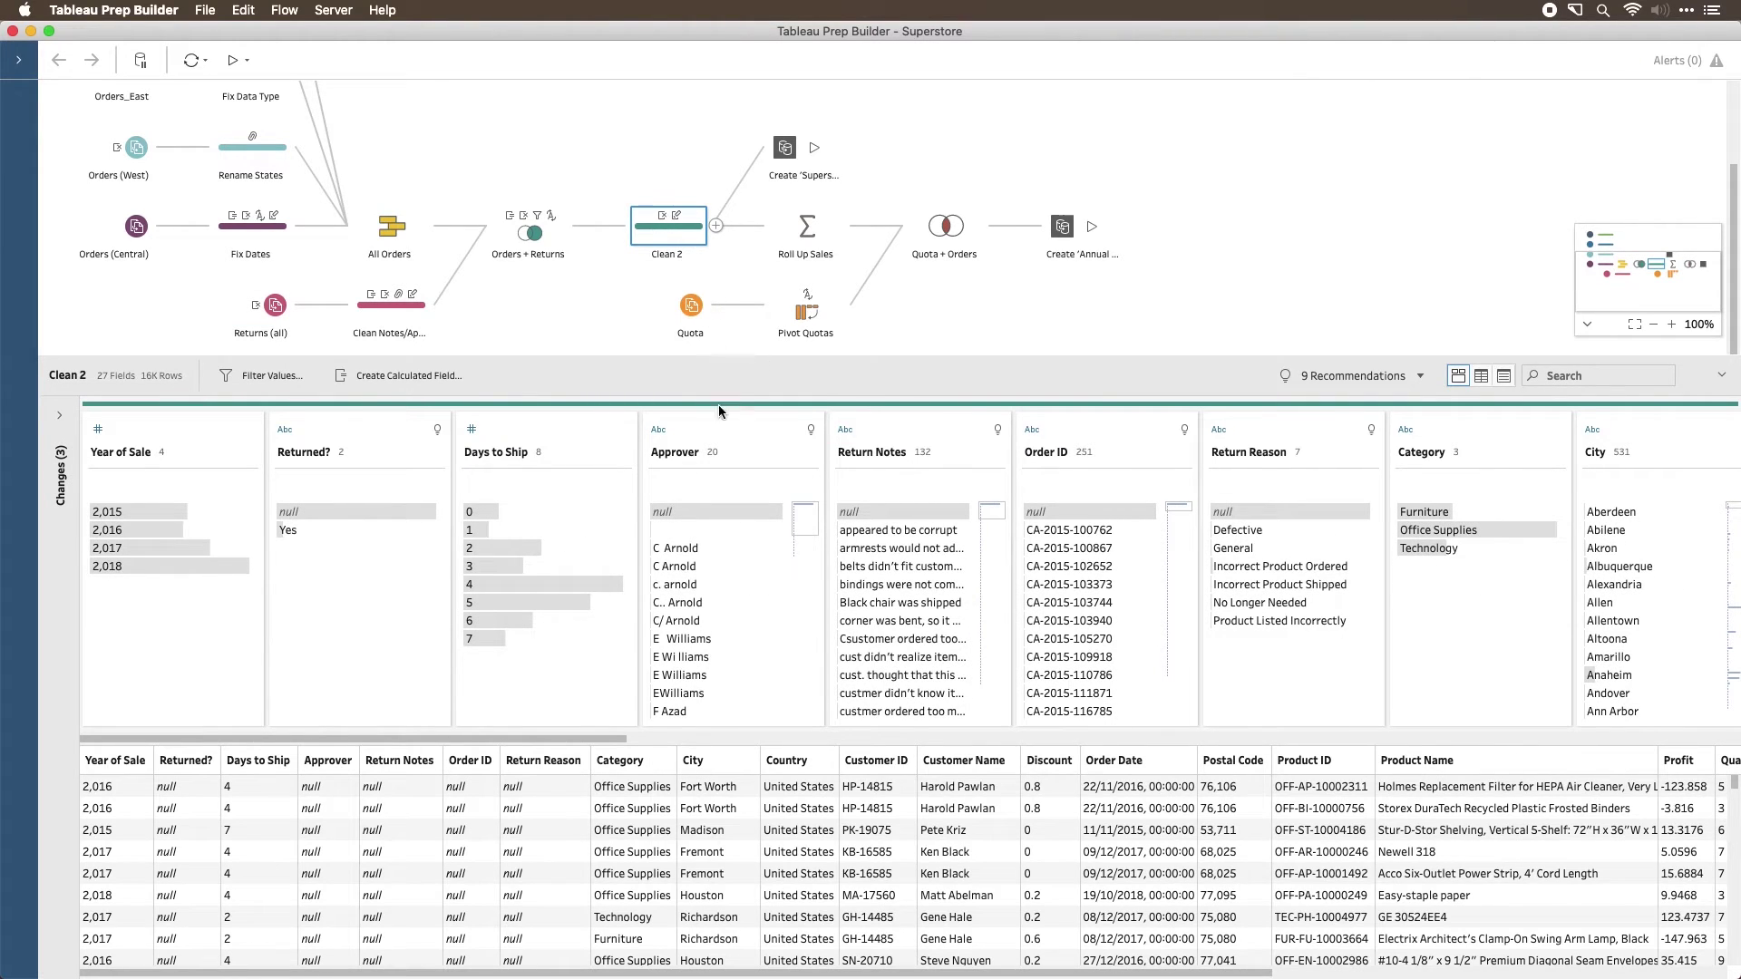
left_click(721, 435)
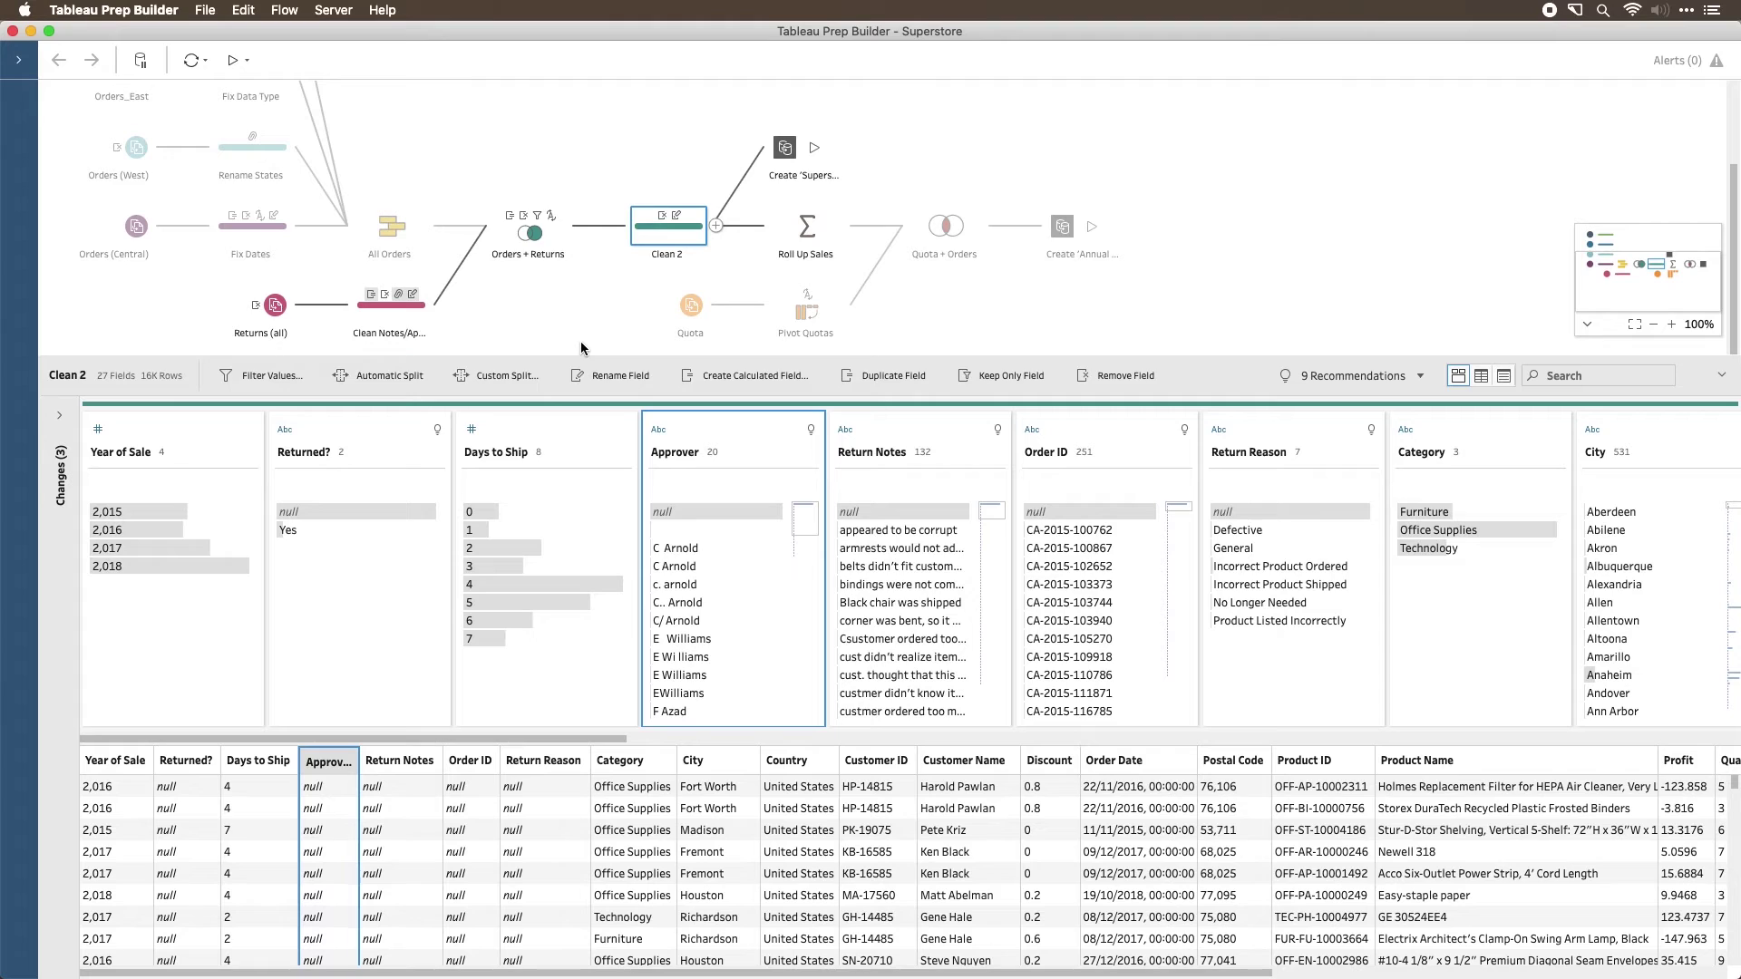
left_click(407, 325)
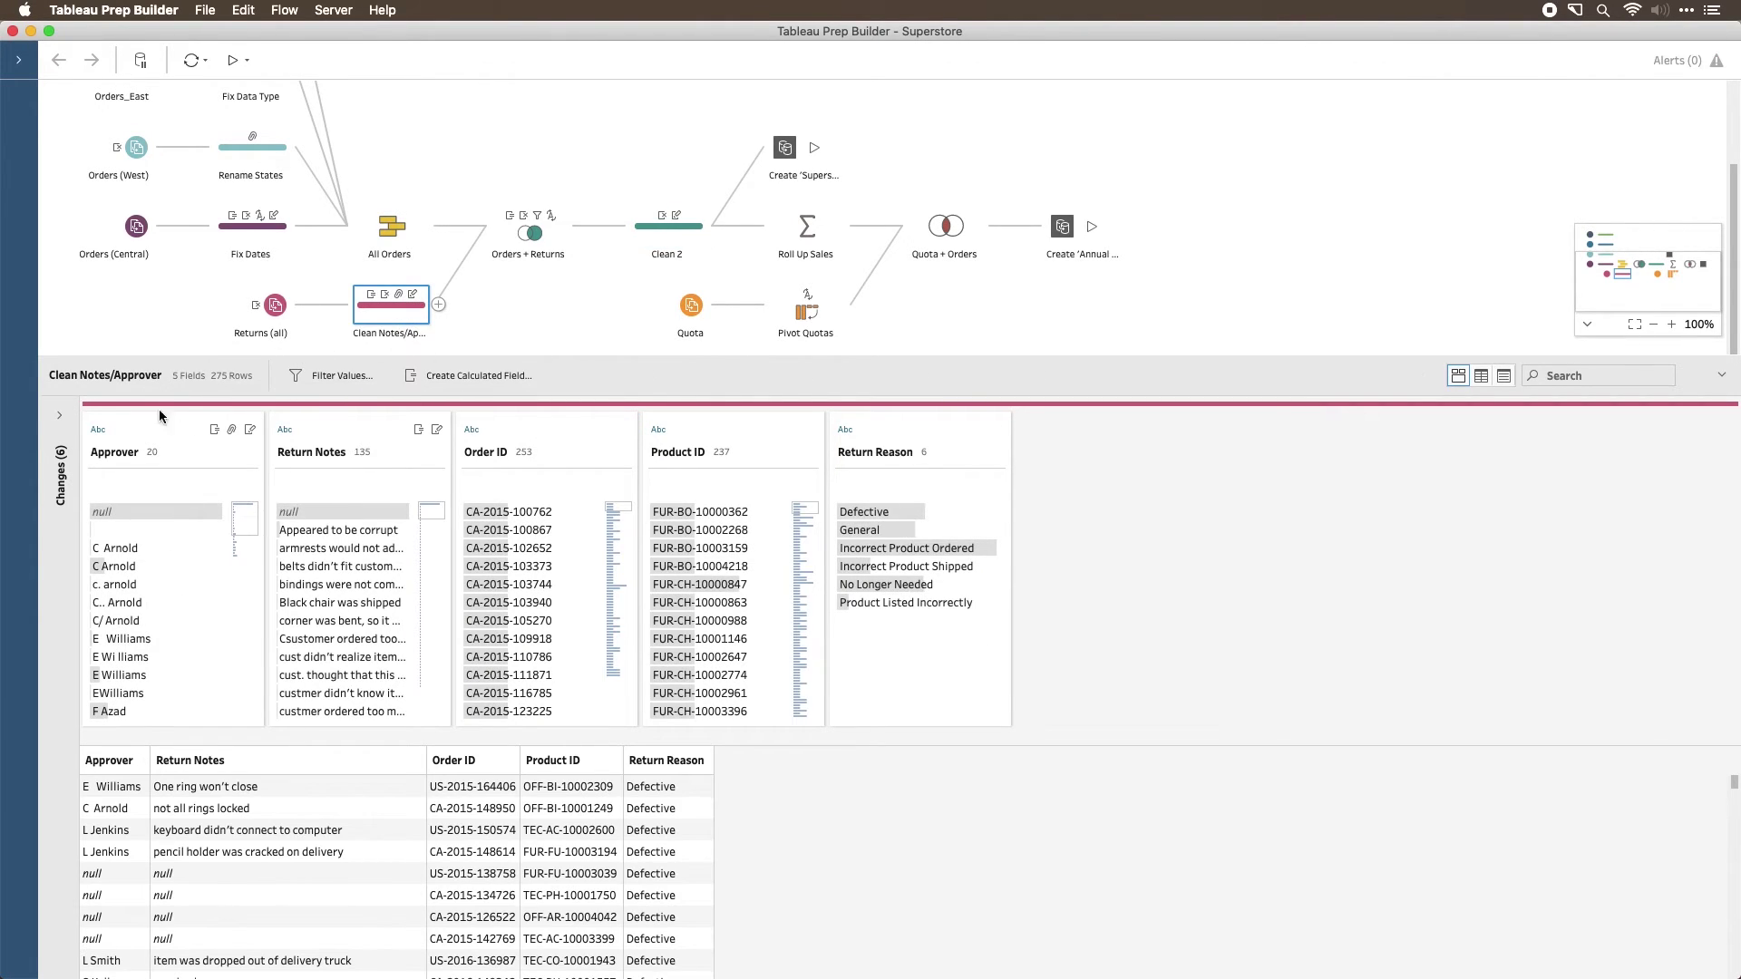
- Review the Clean Notes/Approver changes for Approver, then collapse the profile pane
left_click(61, 420)
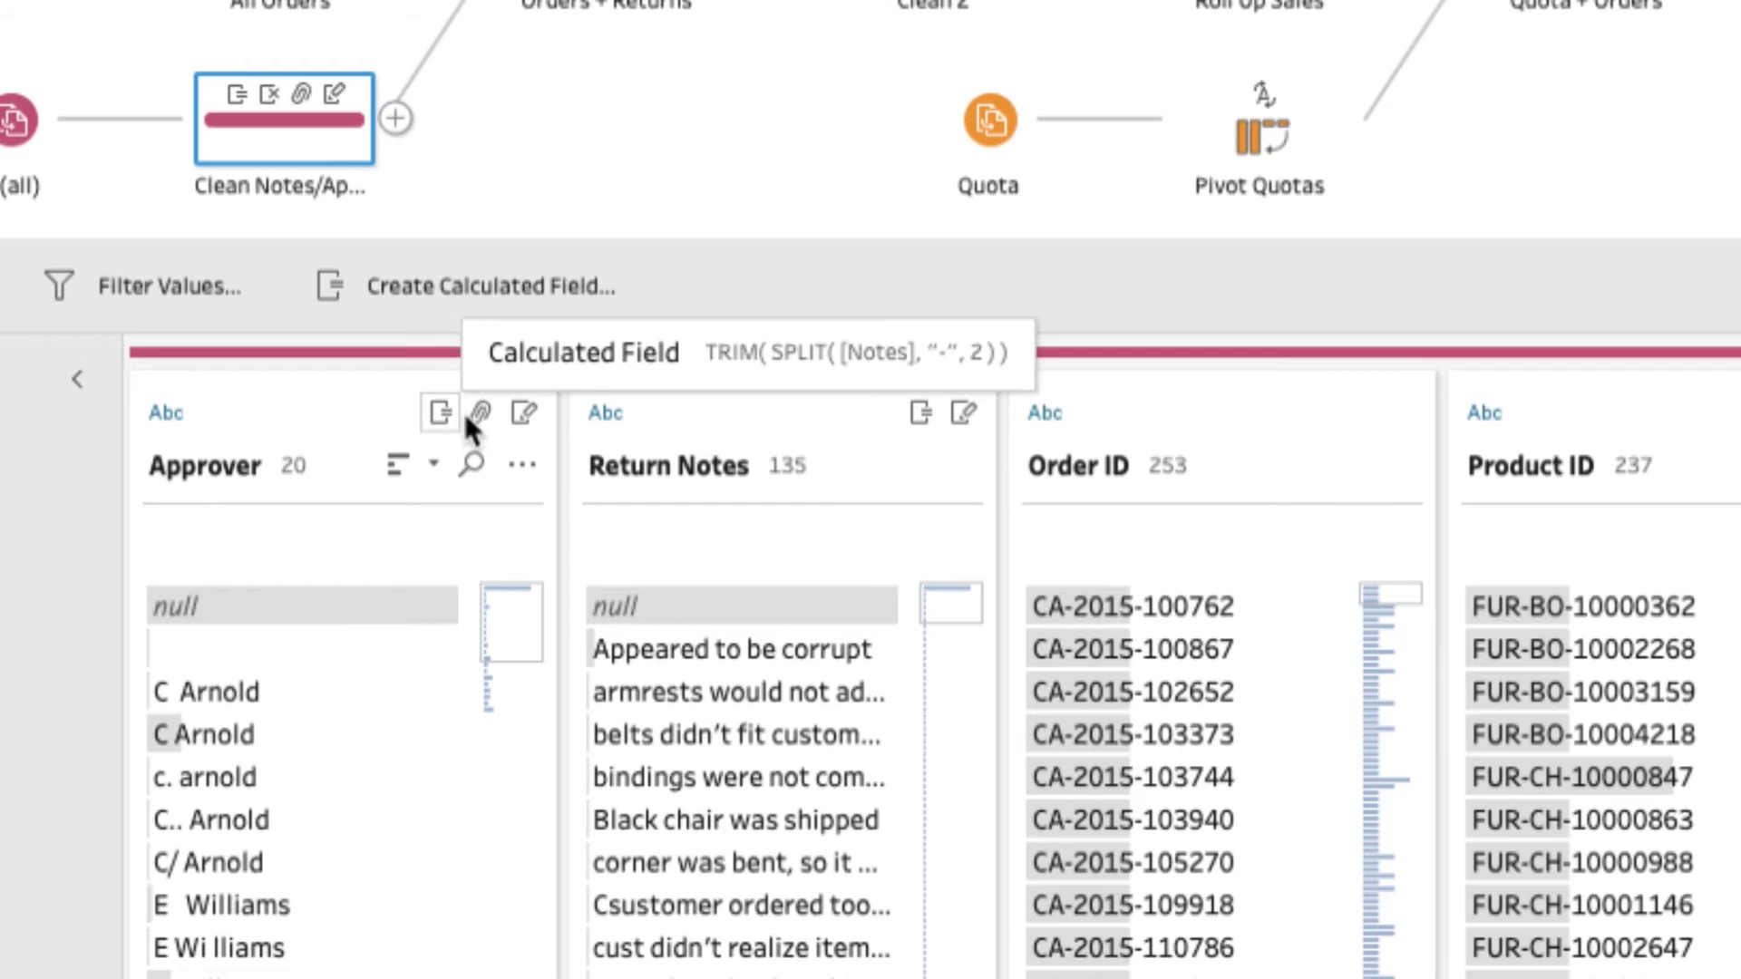
mouse_move(381, 449)
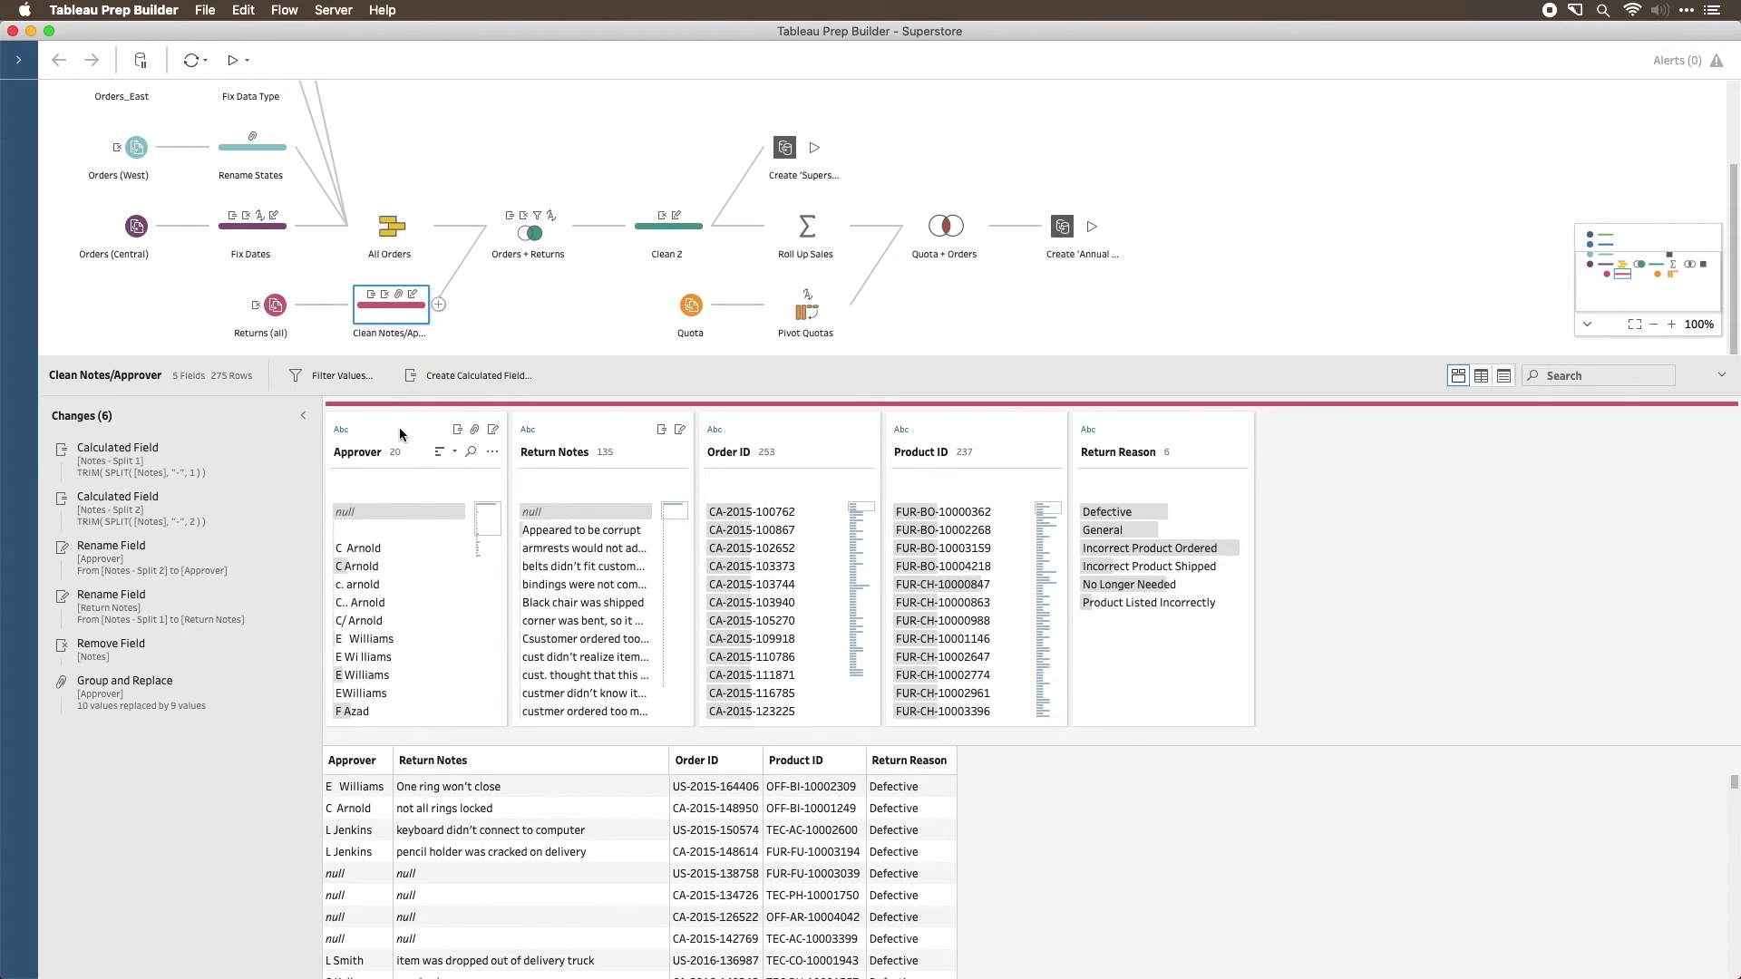
left_click(401, 433)
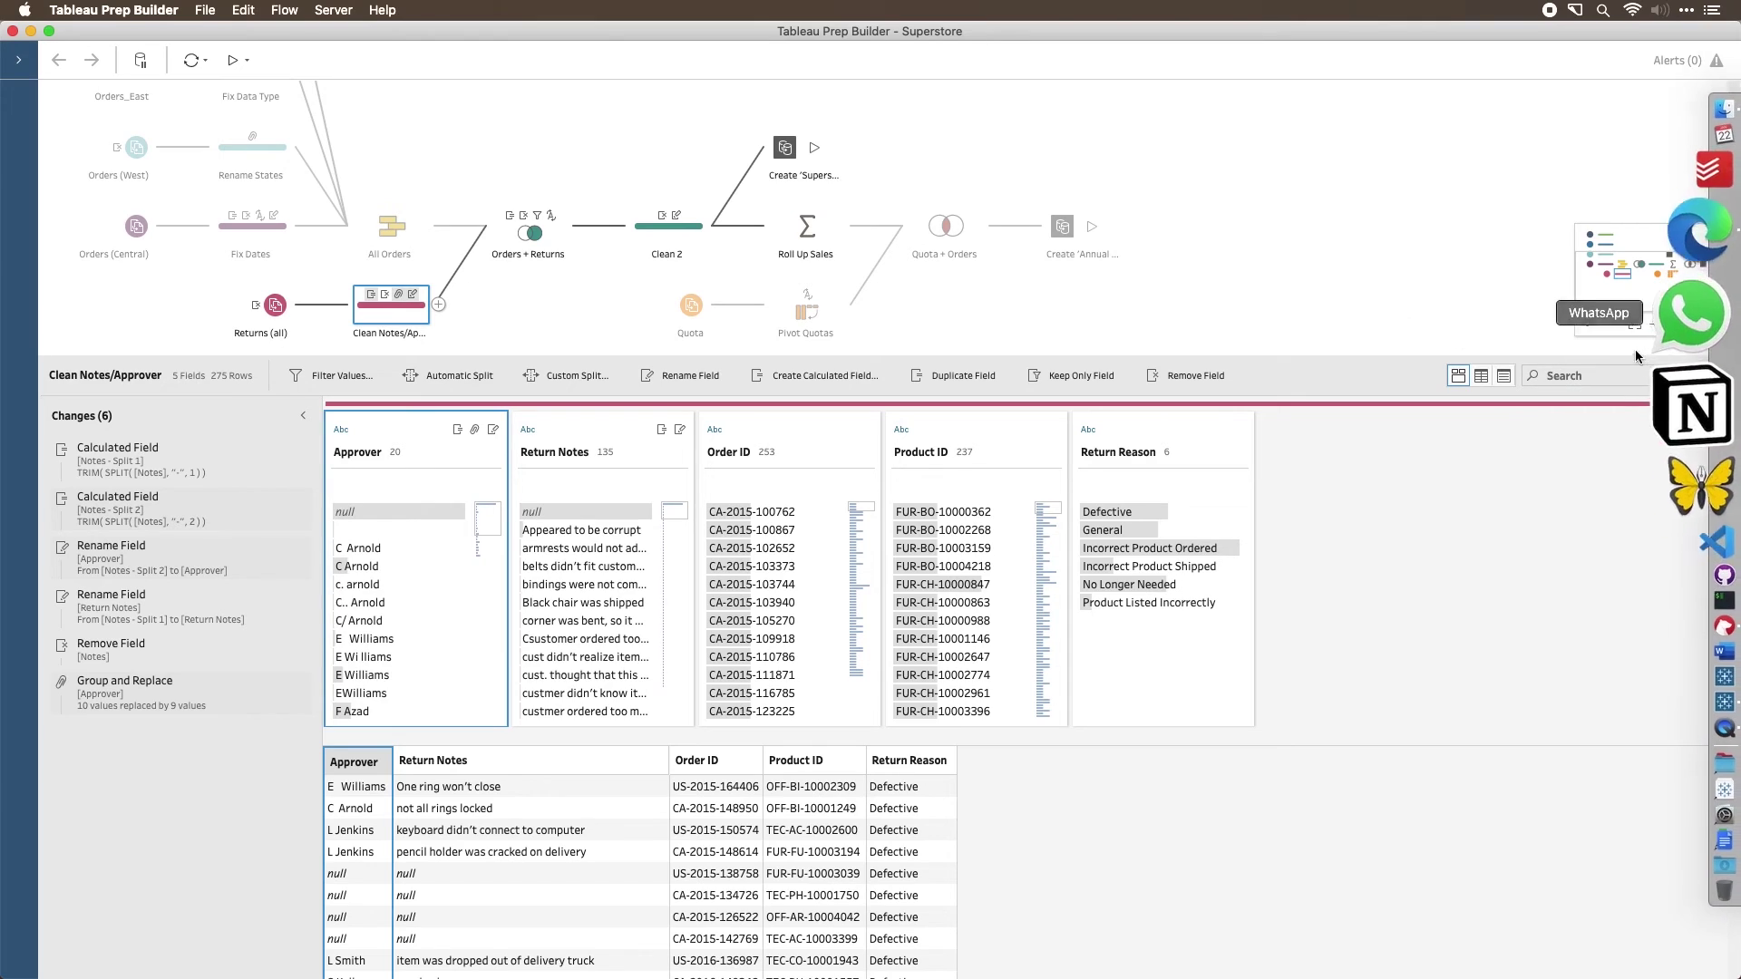
left_click(1719, 380)
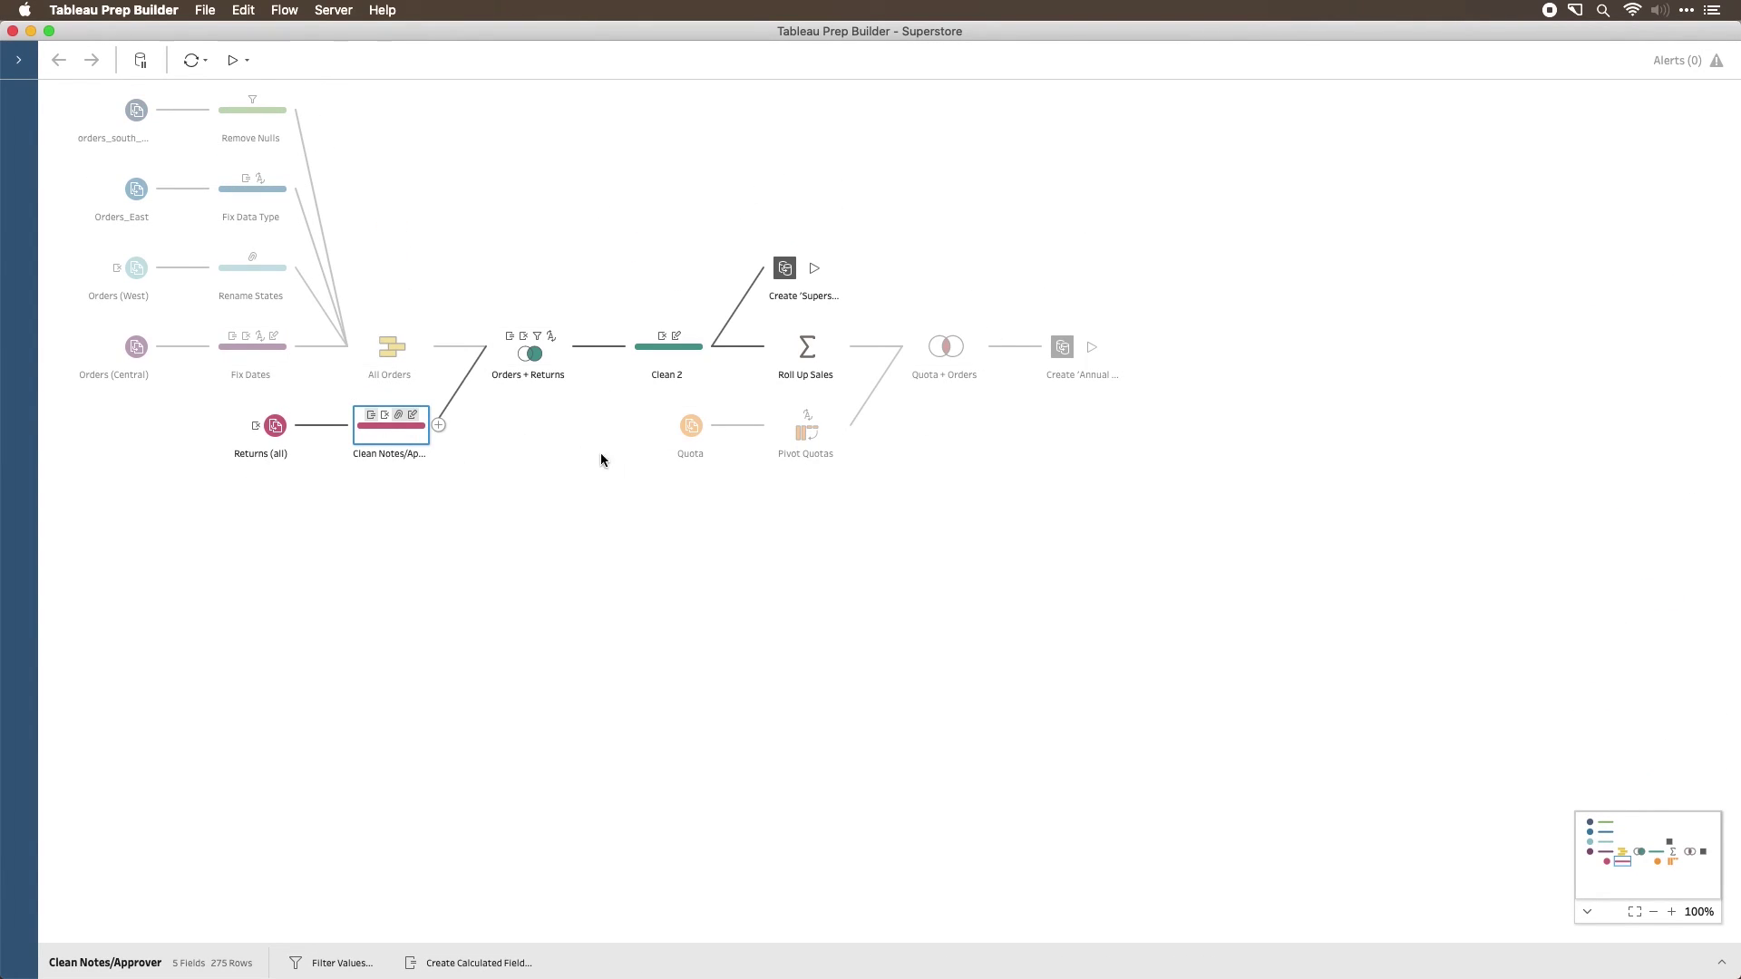
left_click(613, 429)
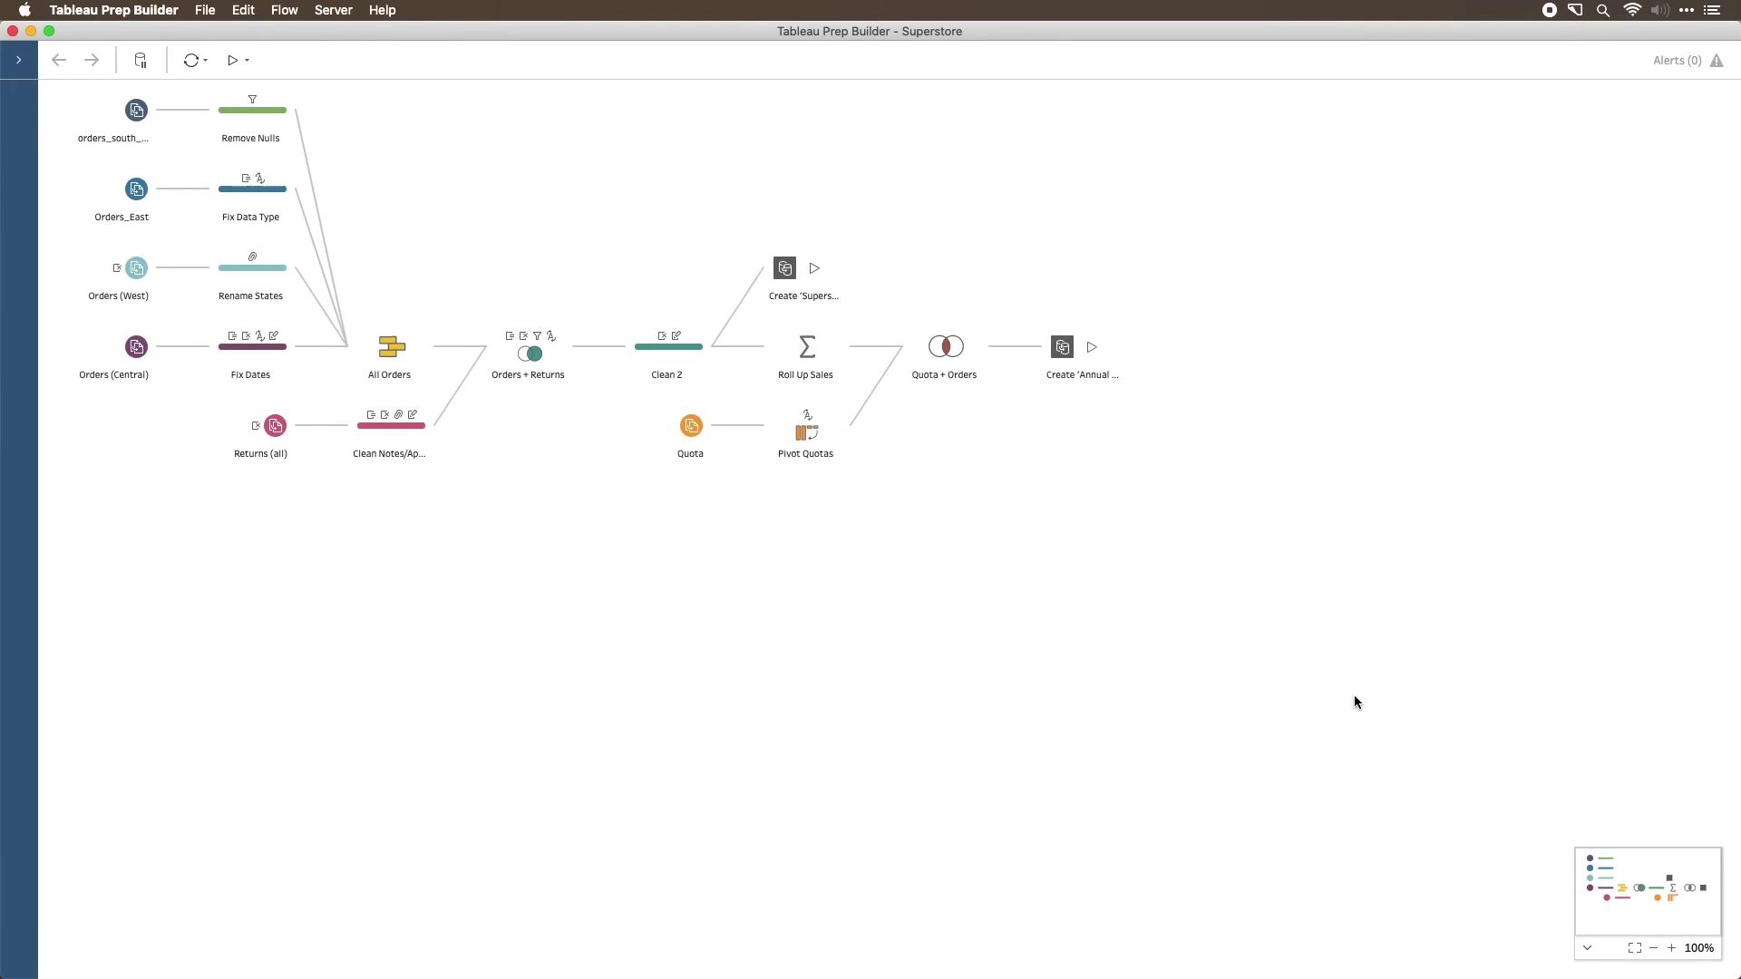
- Bring the Flow1 window to the front via Mission Control
key("ctrl+Up")
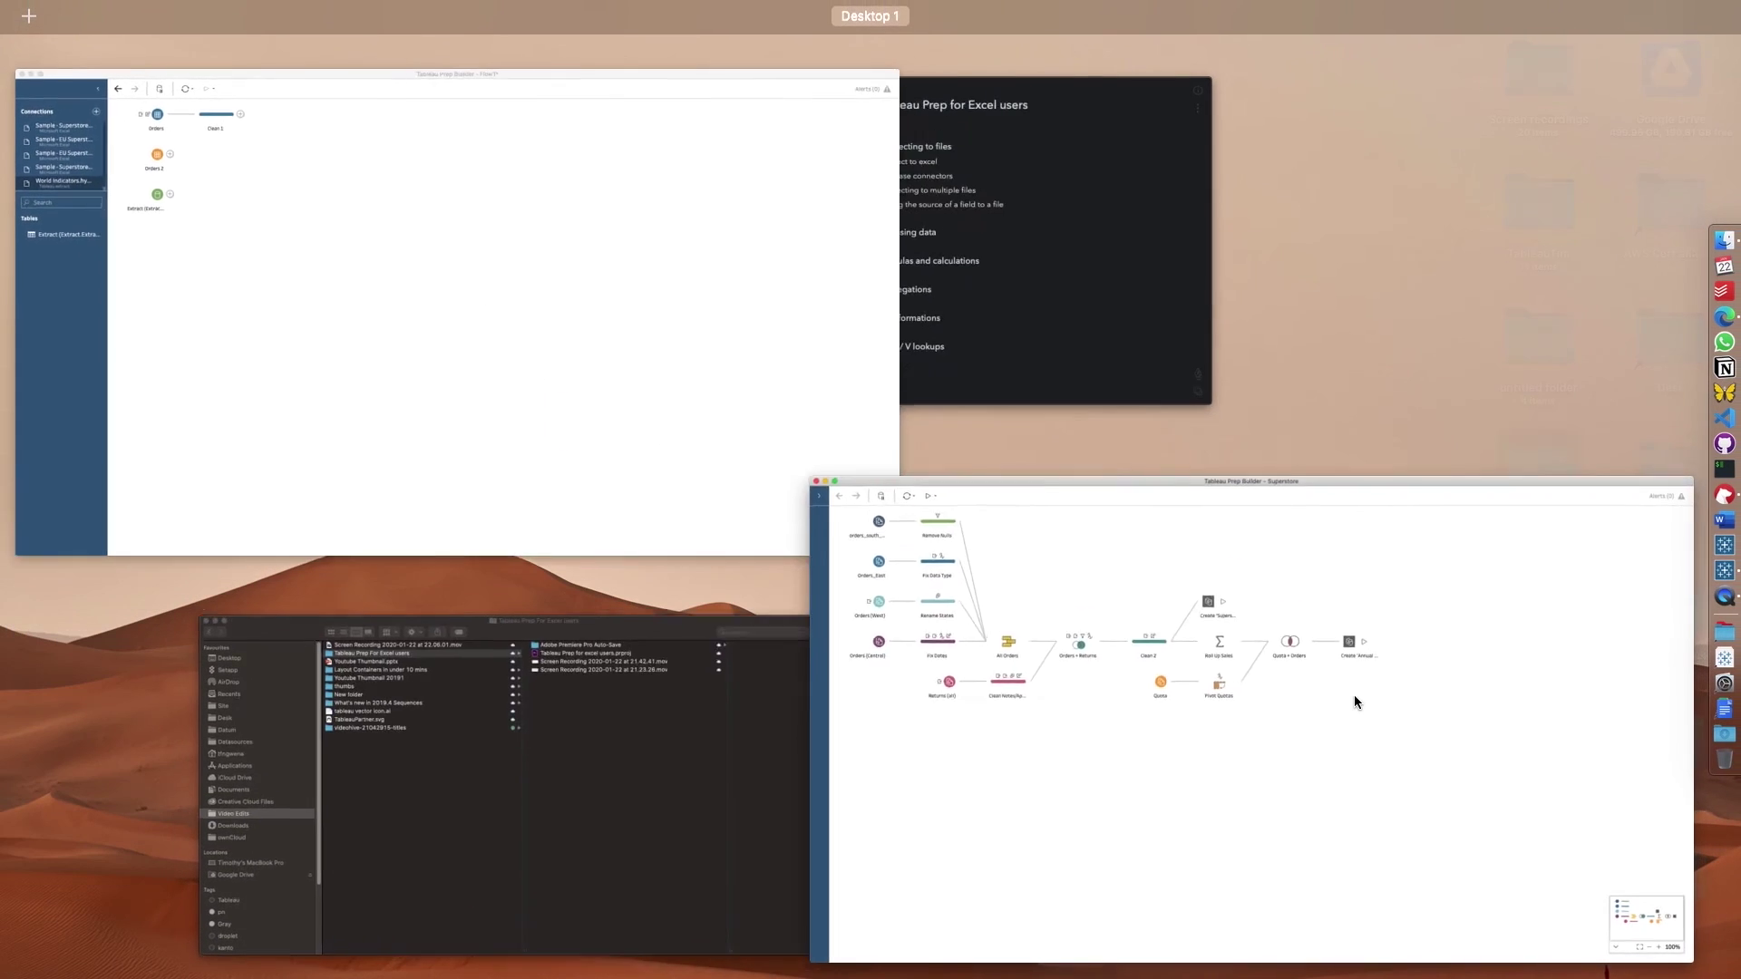
left_click(546, 427)
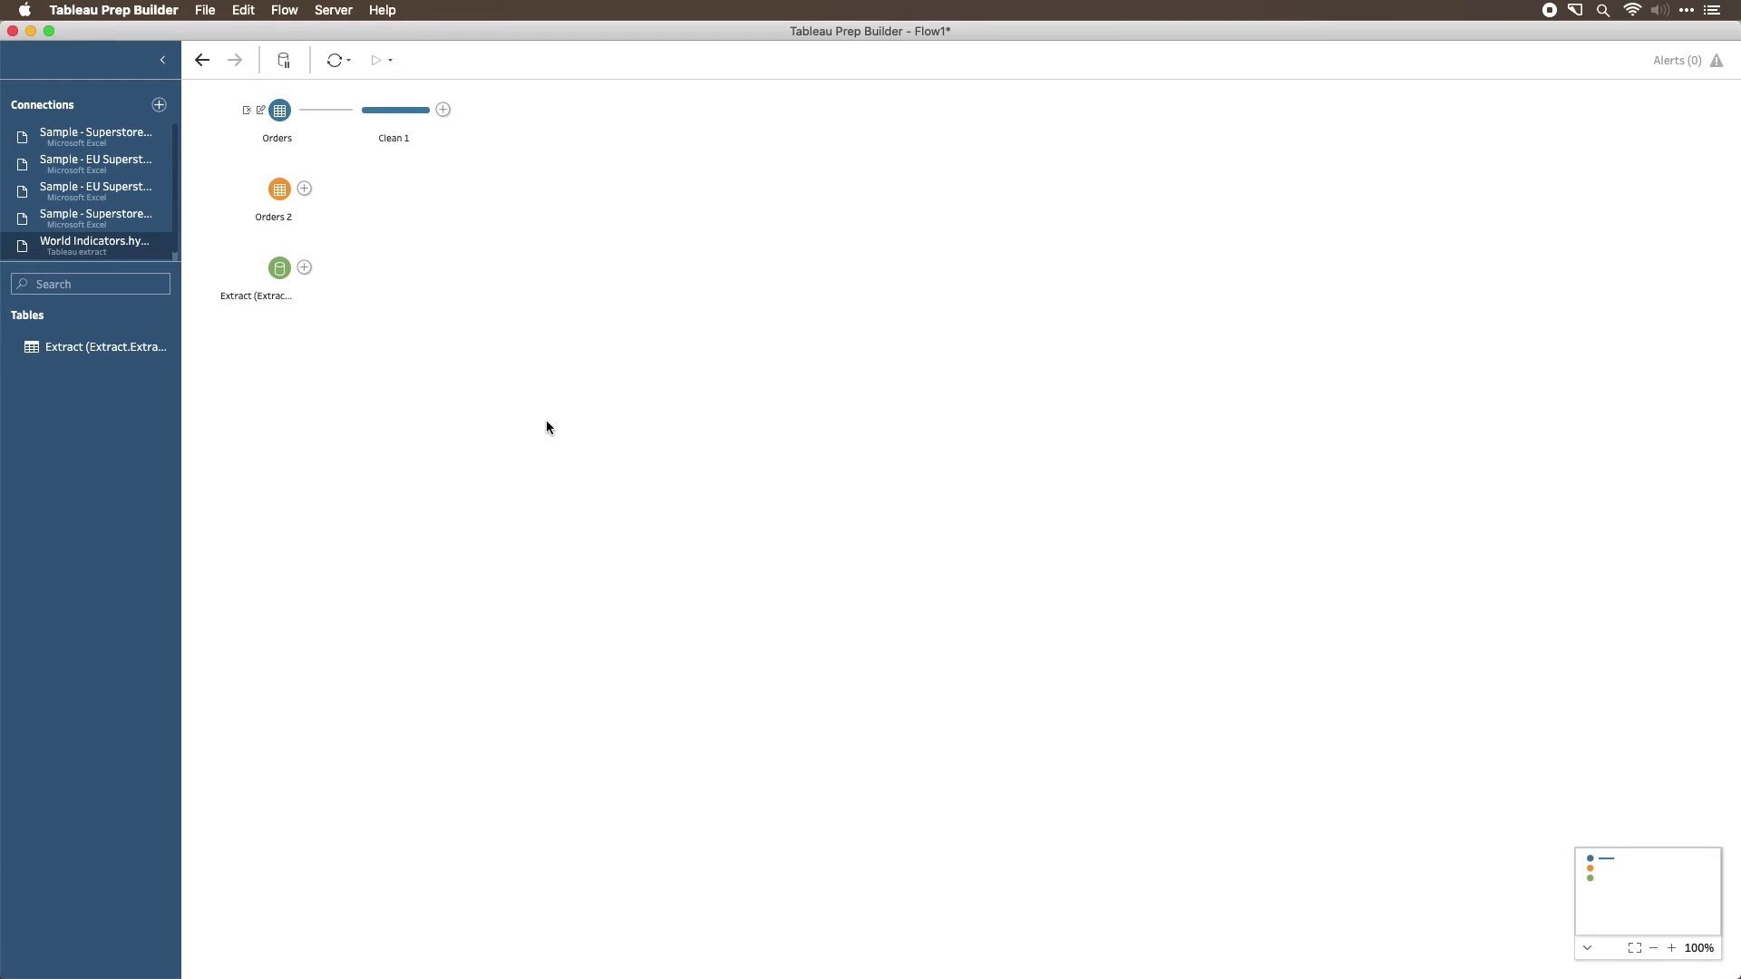
left_click(158, 105)
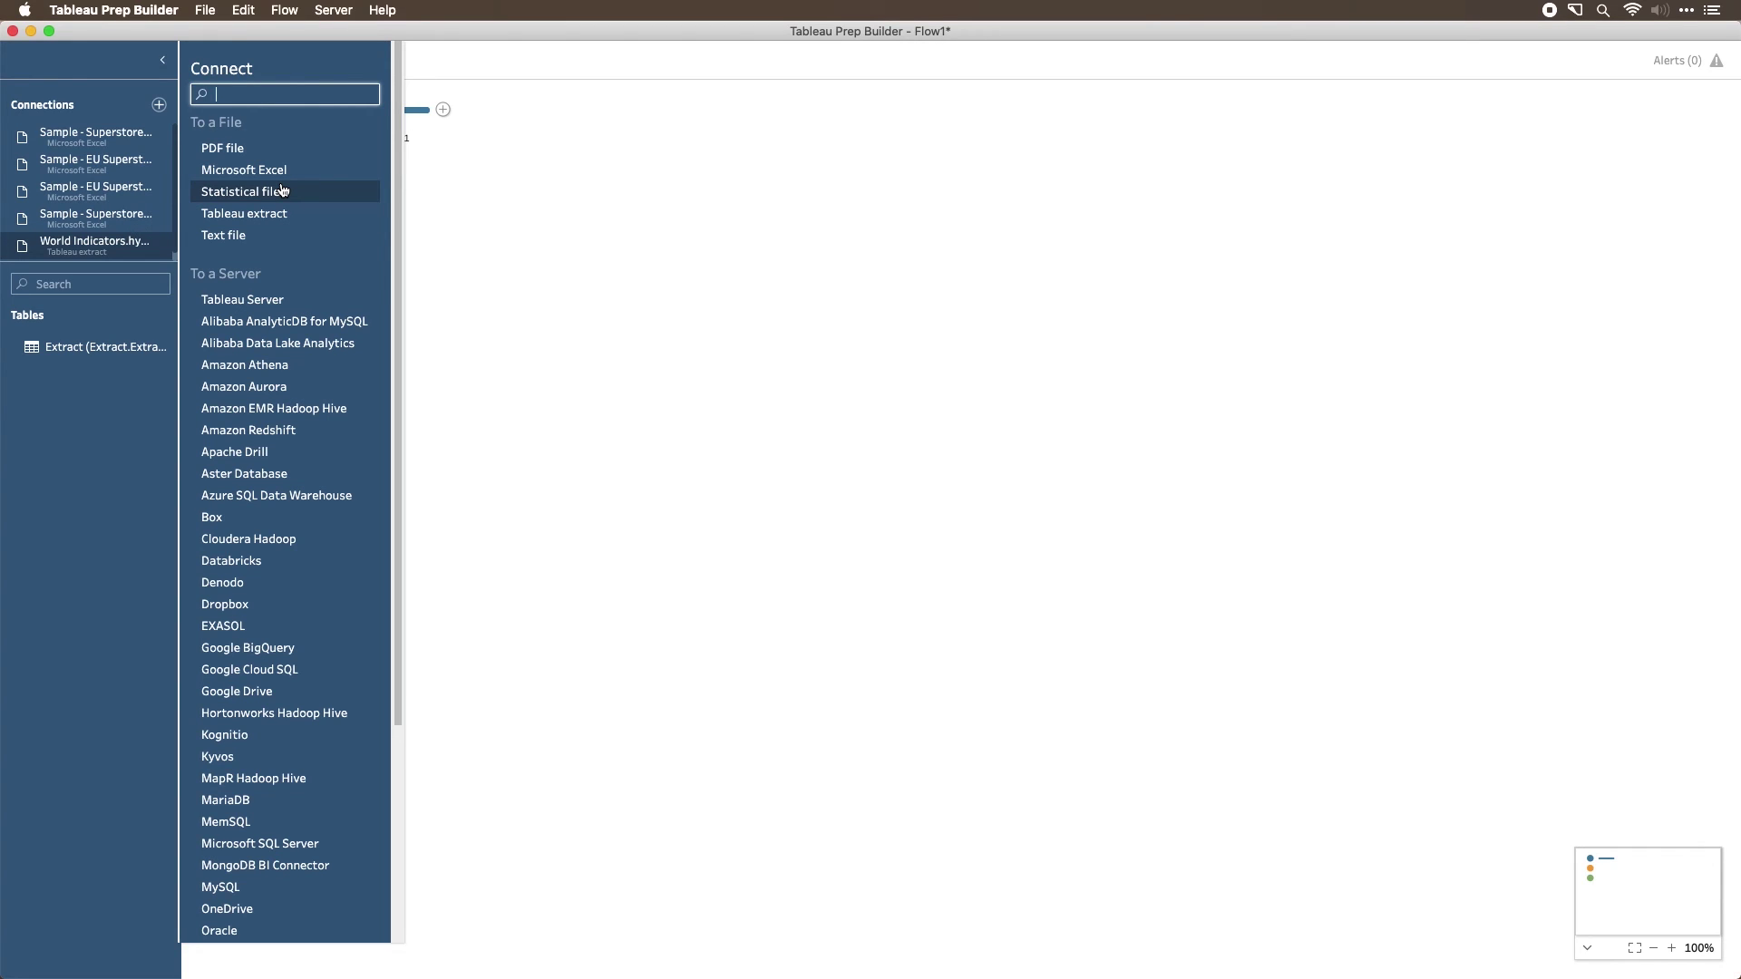
left_click(620, 237)
- Show the Orders input's data sample and its three changes: Row ID, Order ID removed, Order Date renamed
left_click(280, 111)
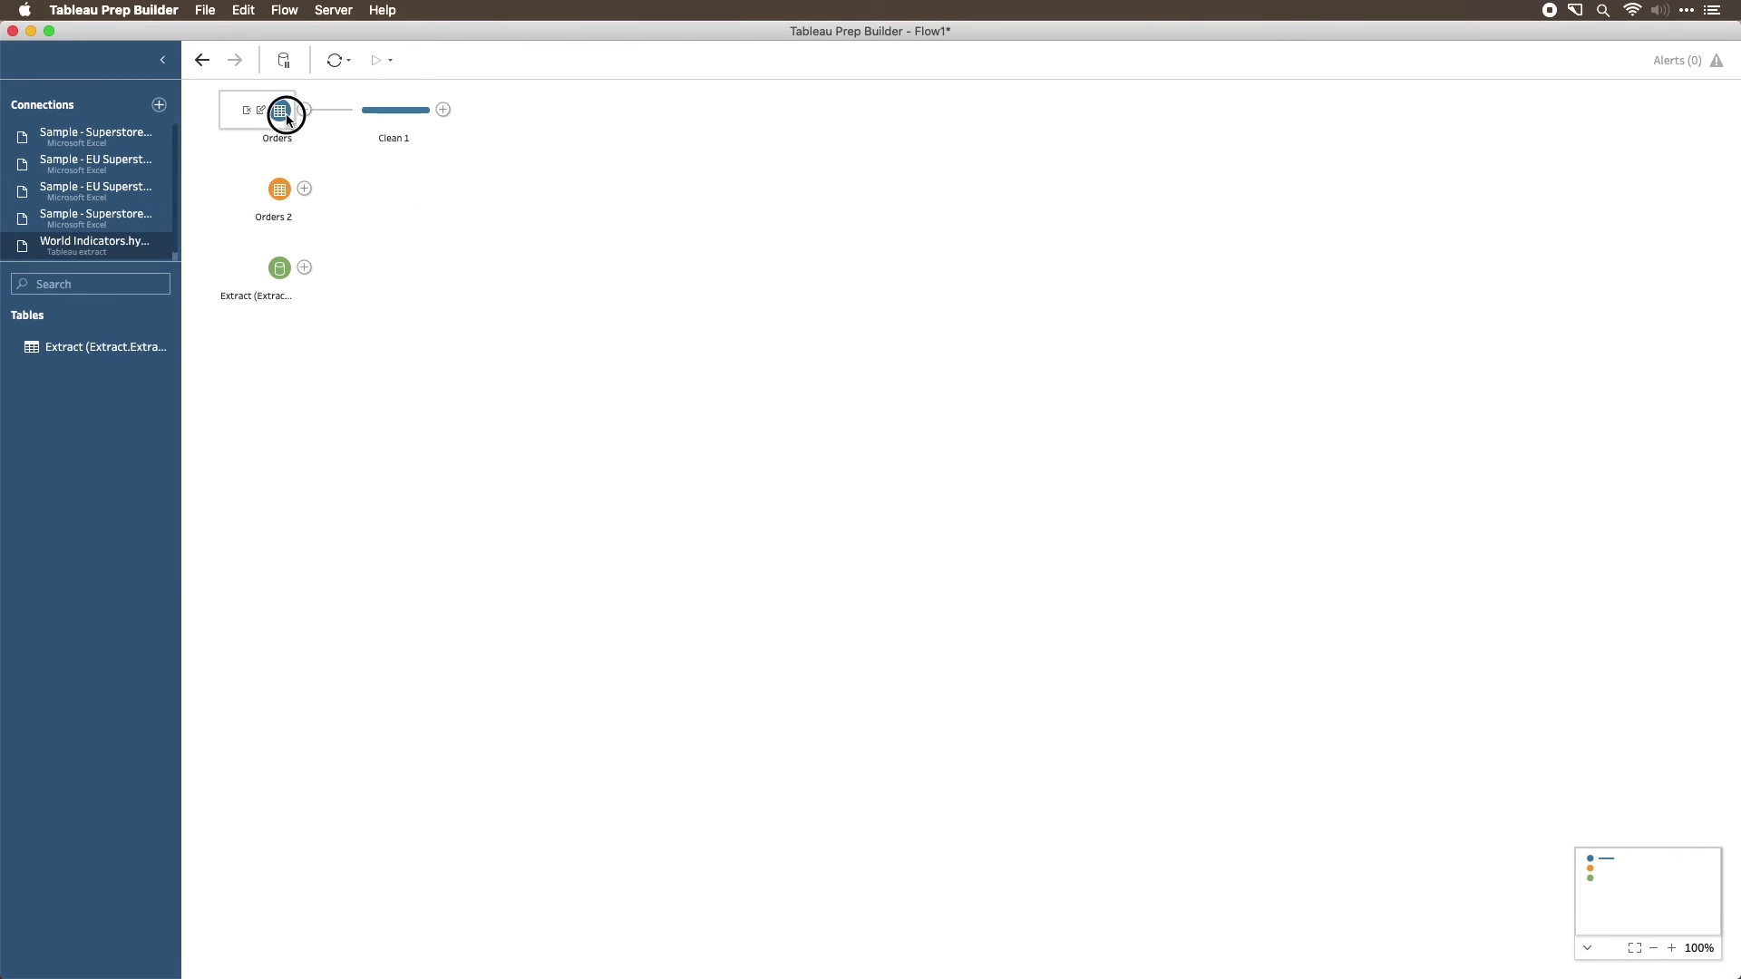
left_click(1723, 962)
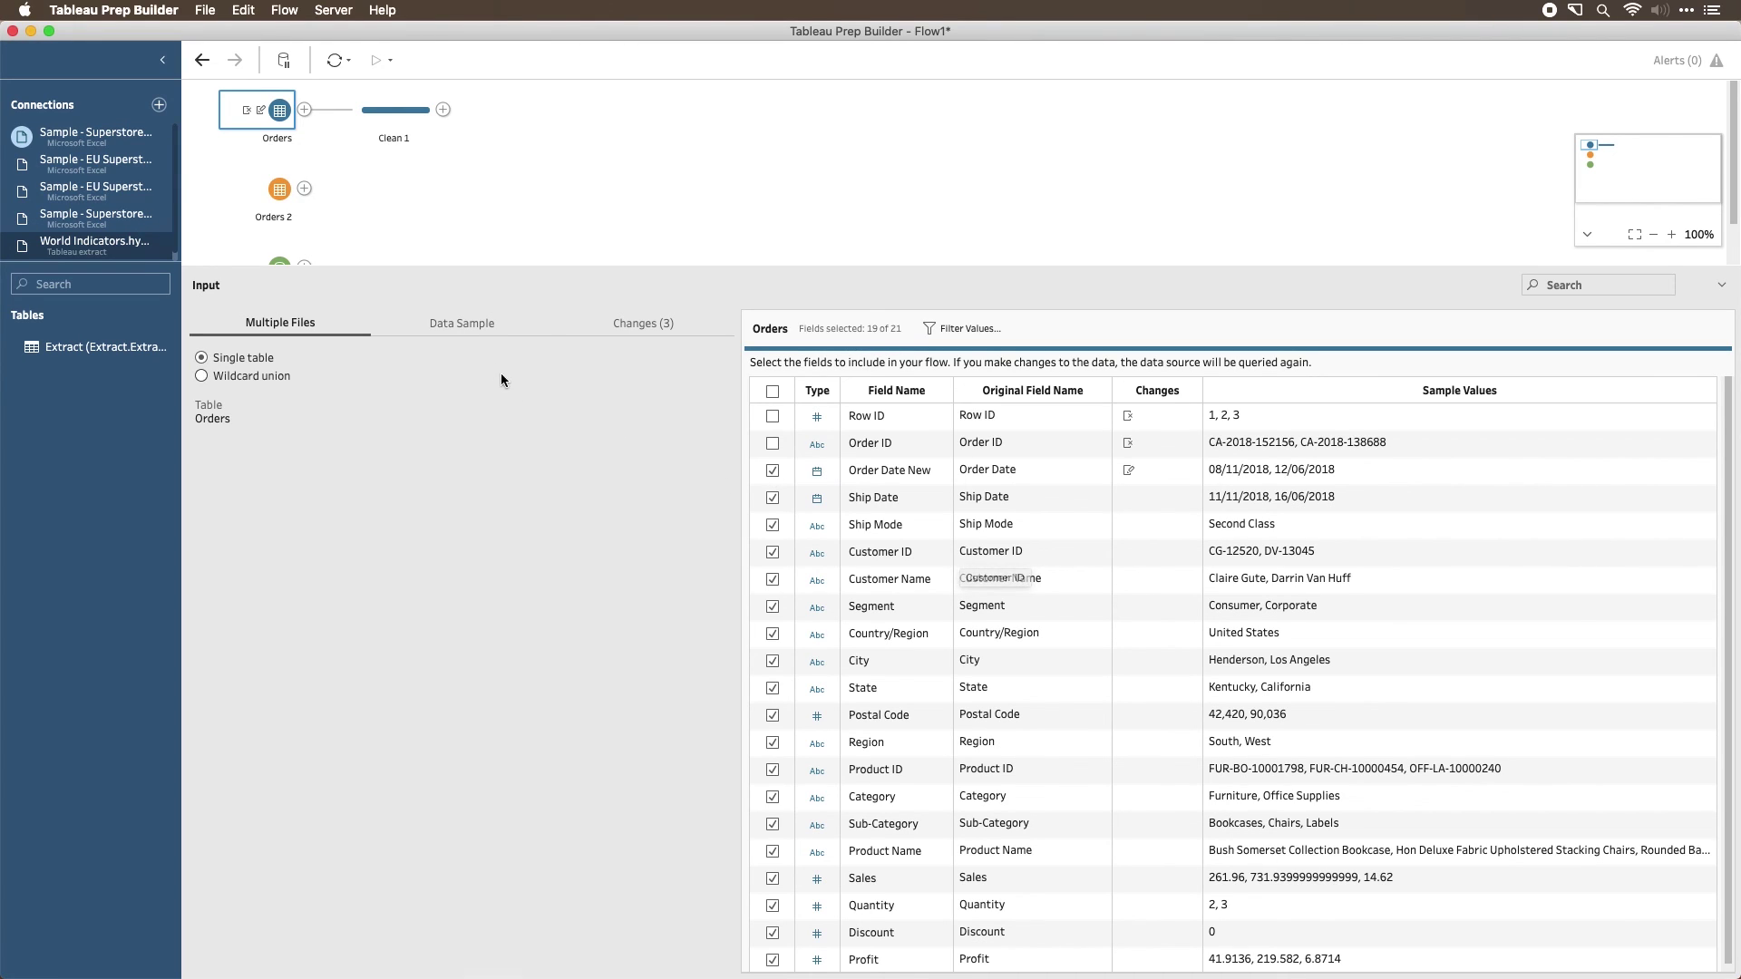
left_click(462, 327)
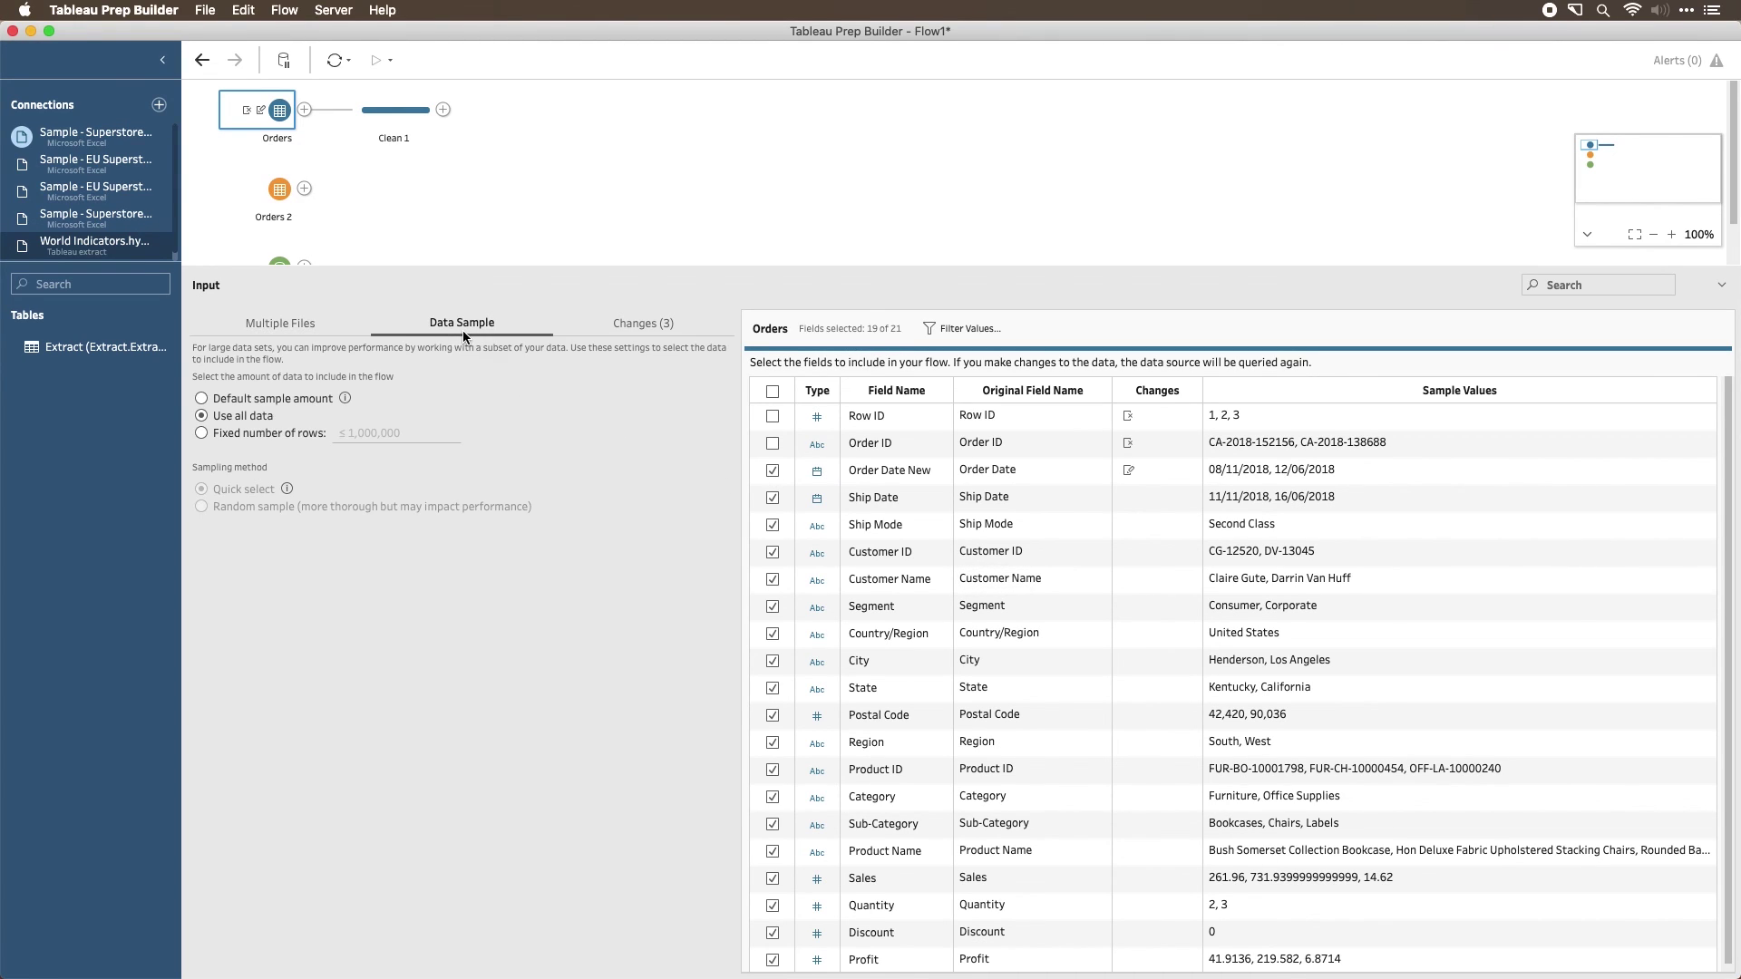
left_click(641, 328)
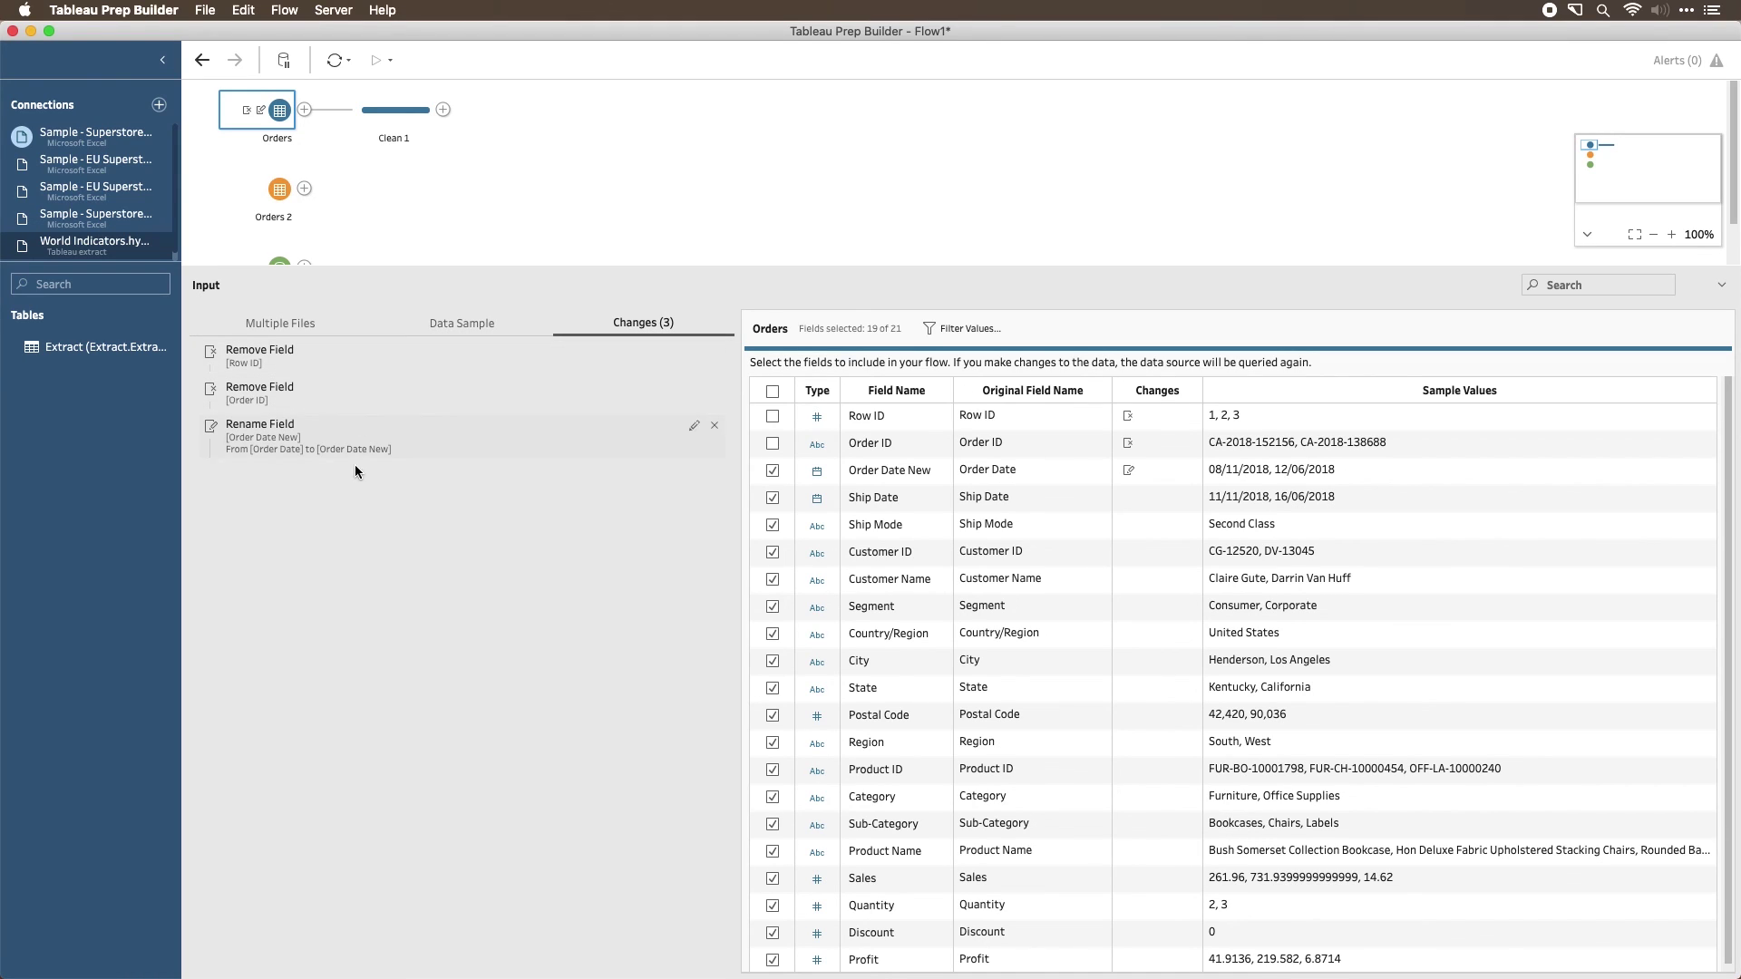